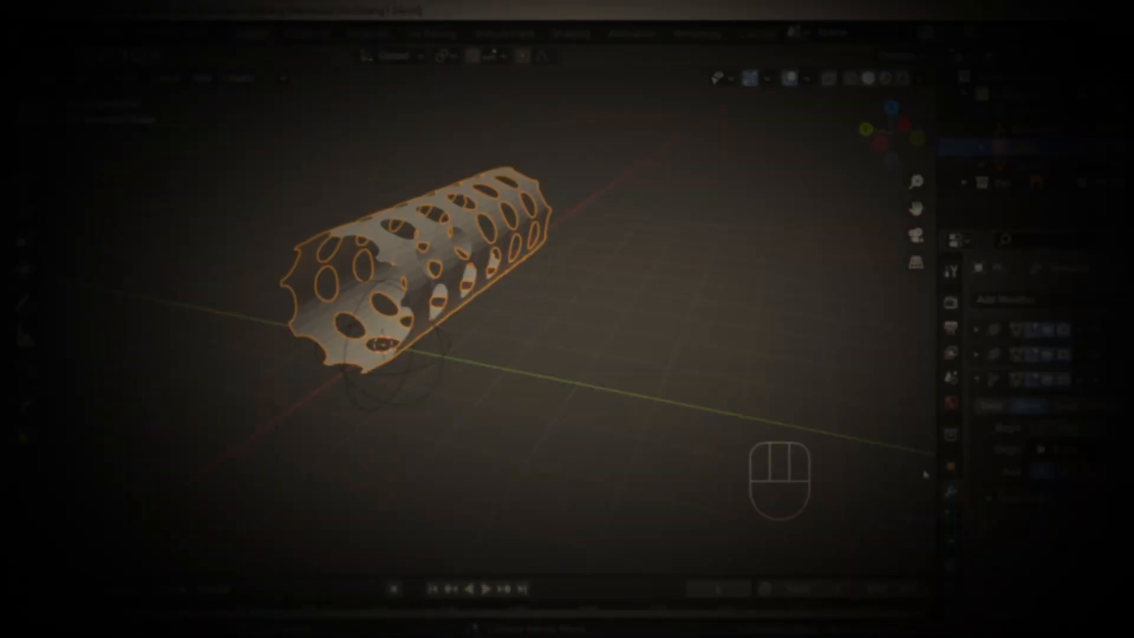
middle_click_drag(449, 361, 610, 310)
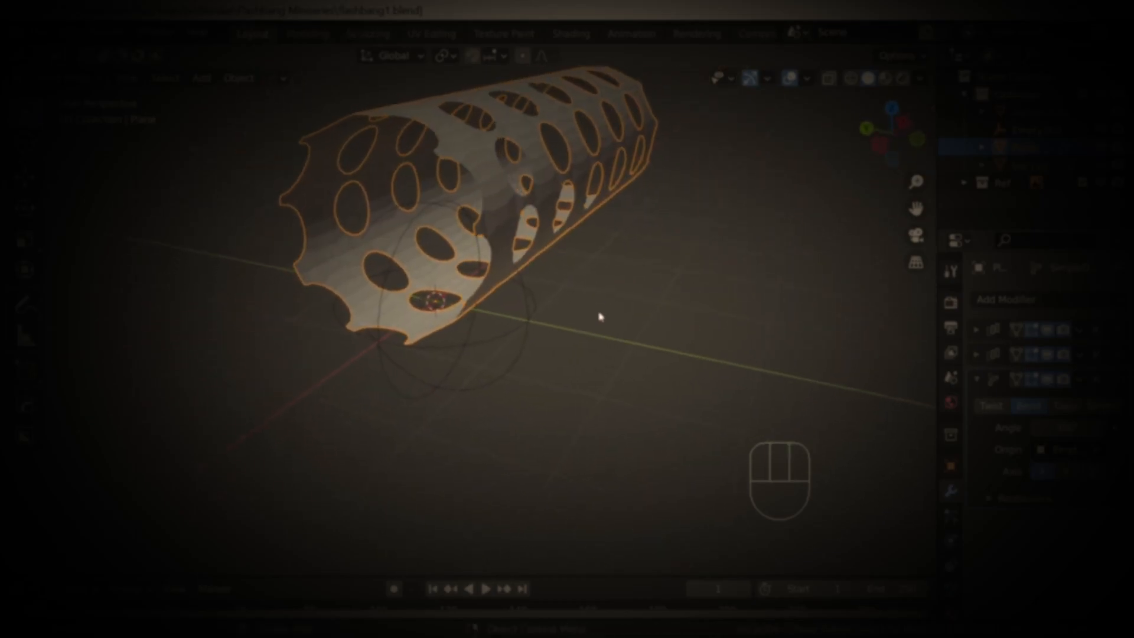
left_click(533, 330)
key("g")
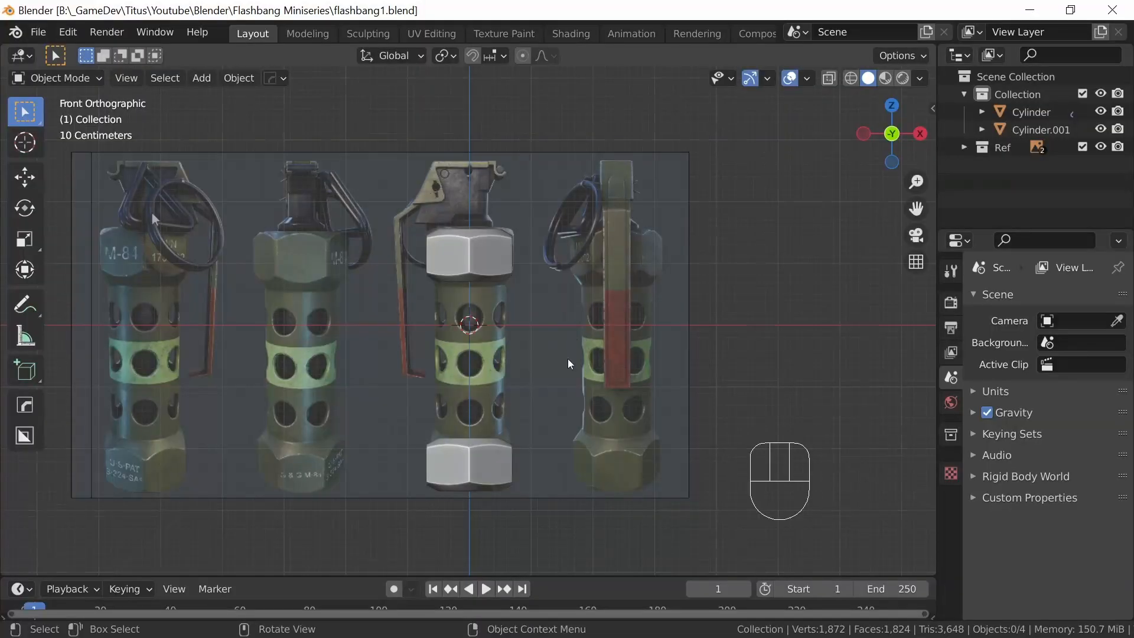
Step: Set the viewport level of the lower hexagonal cap's Subdivision Surface modifier to 2
middle_click_drag(568, 363, 590, 407)
left_click(486, 473)
middle_click_drag(571, 478, 652, 426)
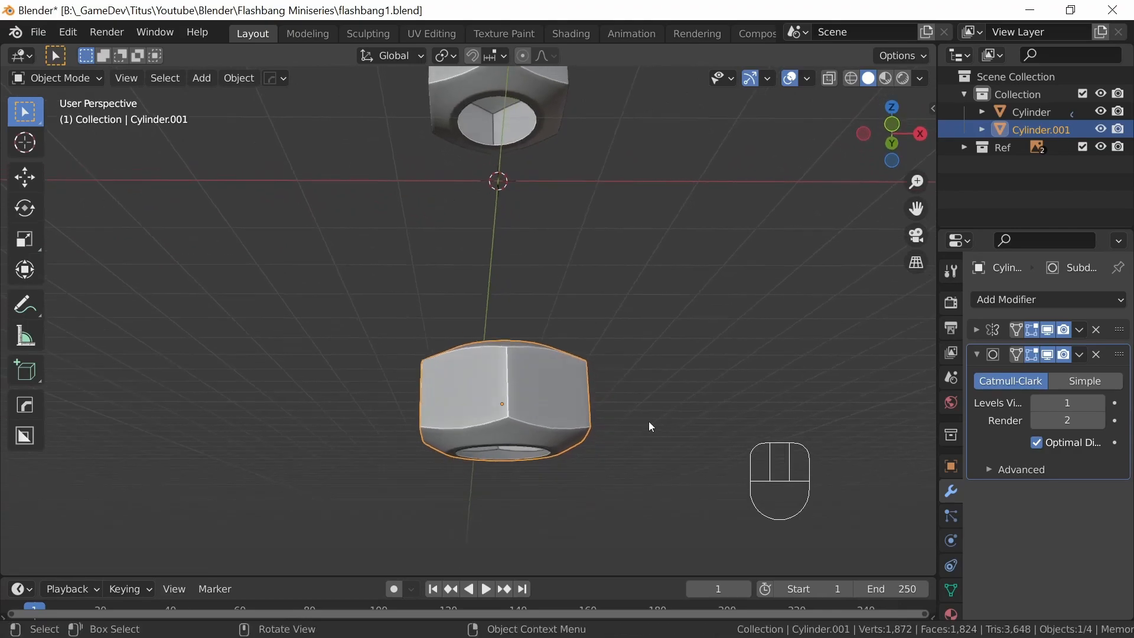
middle_click_drag(593, 337, 567, 461)
middle_click_drag(596, 385, 488, 471)
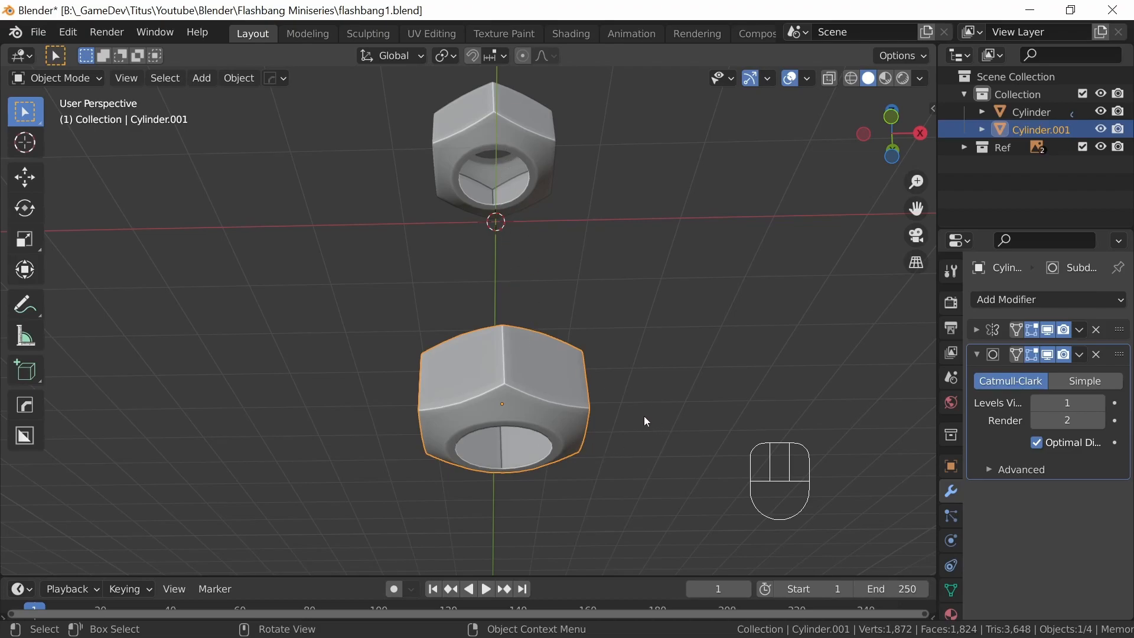
middle_click_drag(638, 416, 596, 406, "shift")
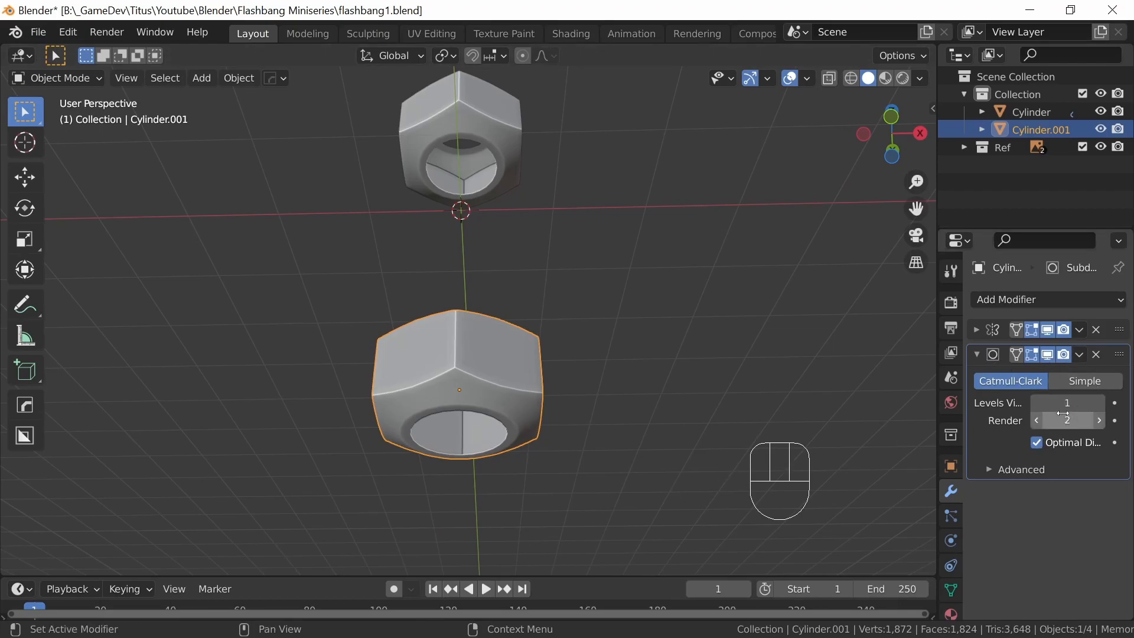
left_click(1099, 403)
middle_click_drag(577, 458, 550, 469)
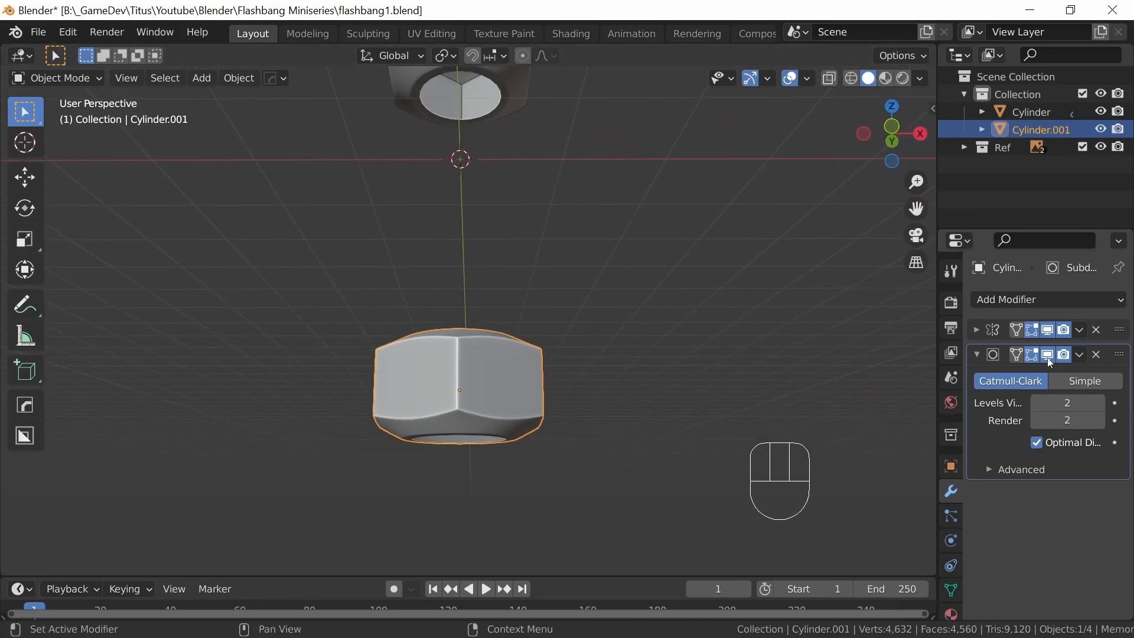
Step: Apply both the Mirror and the Subdivision Surface modifiers on the lower hexagonal cap
left_click(1082, 331)
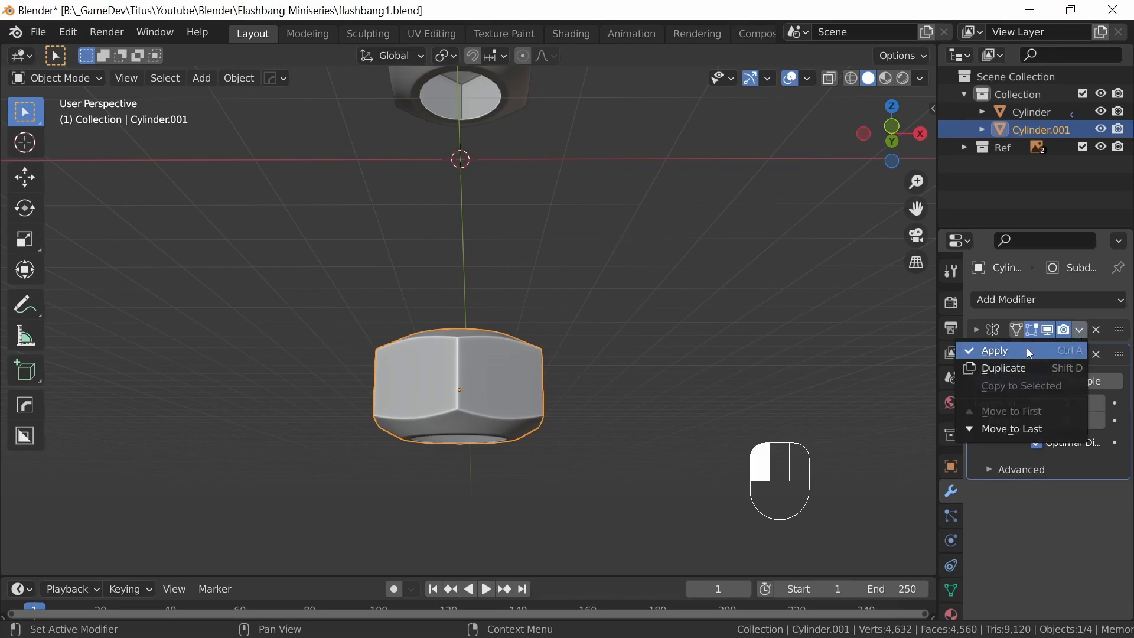
left_click(1026, 349)
left_click(1080, 329)
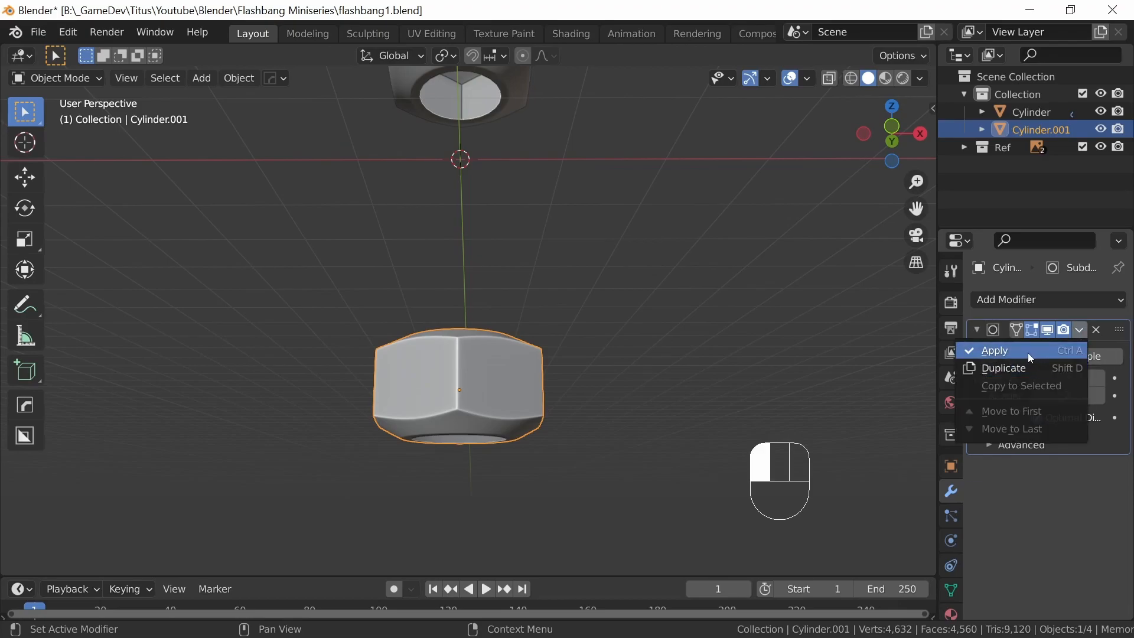
left_click(1026, 351)
Step: Close the bottom opening of the lower cap by merging its rim edge loop at center, and return to Object Mode
middle_click_drag(571, 481, 565, 370)
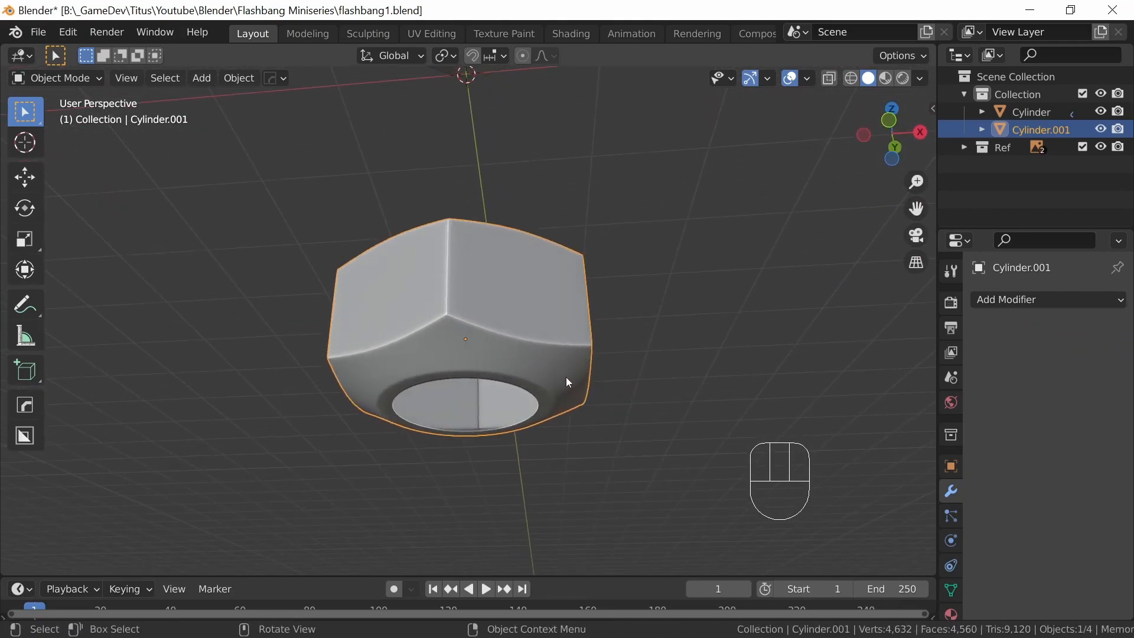
key("Tab")
middle_click_drag(564, 425, 602, 397)
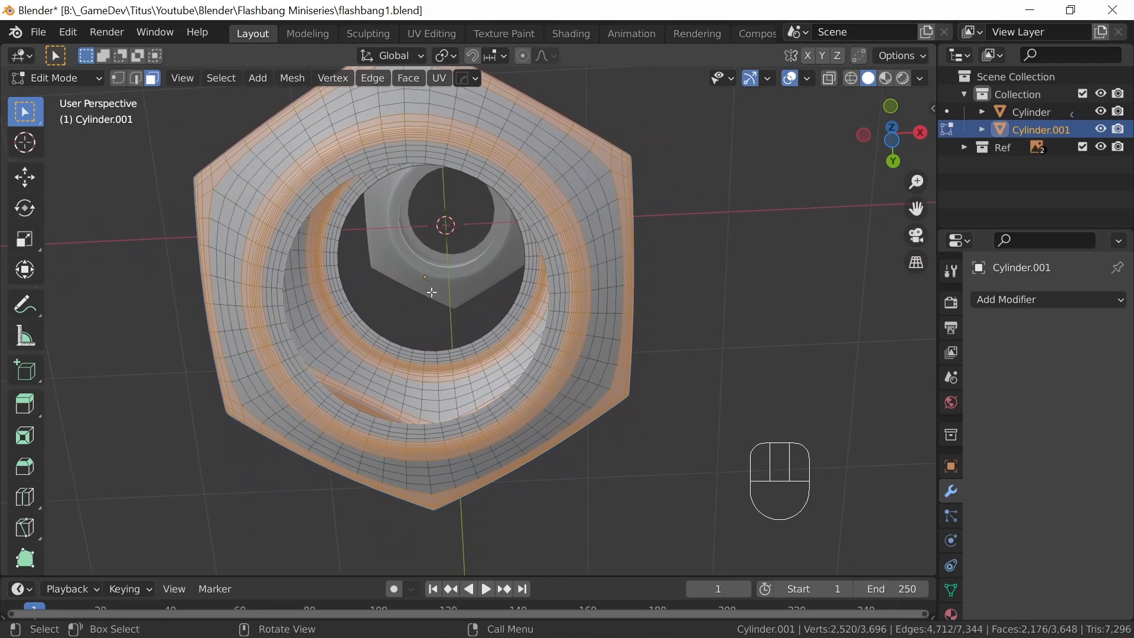
key("2")
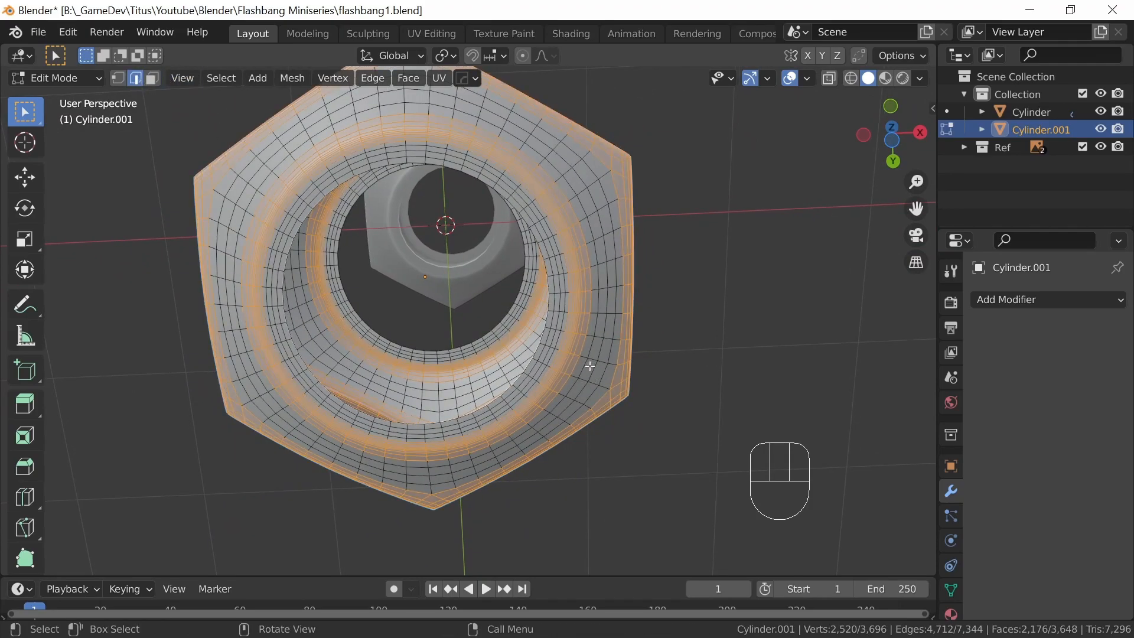
left_click(559, 352, "alt")
middle_click_drag(572, 345, 519, 418)
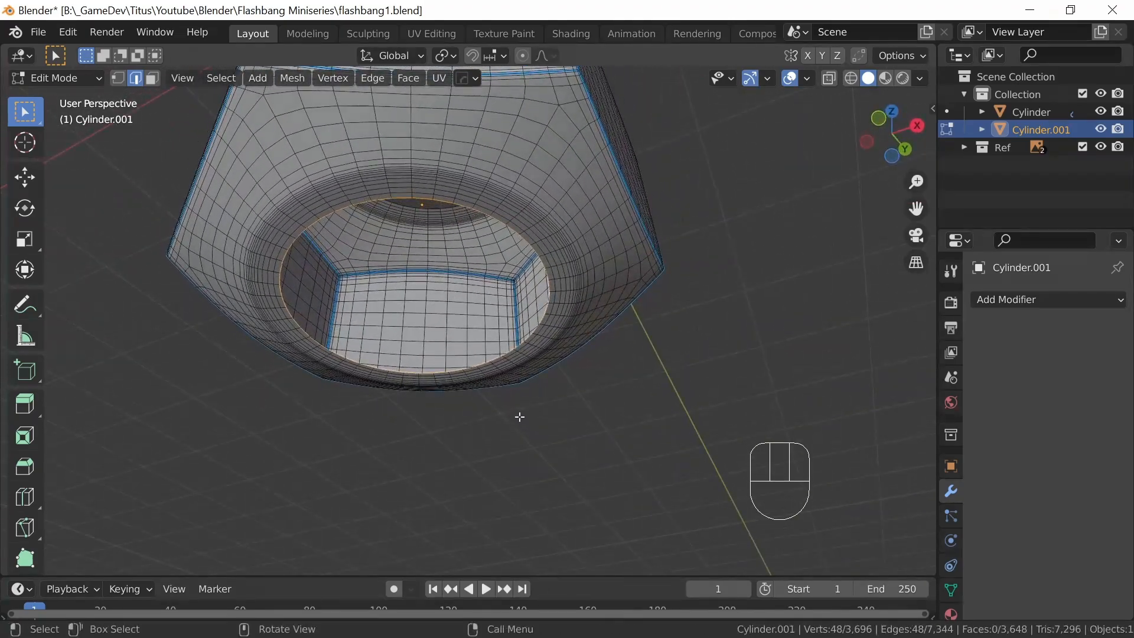
key("m")
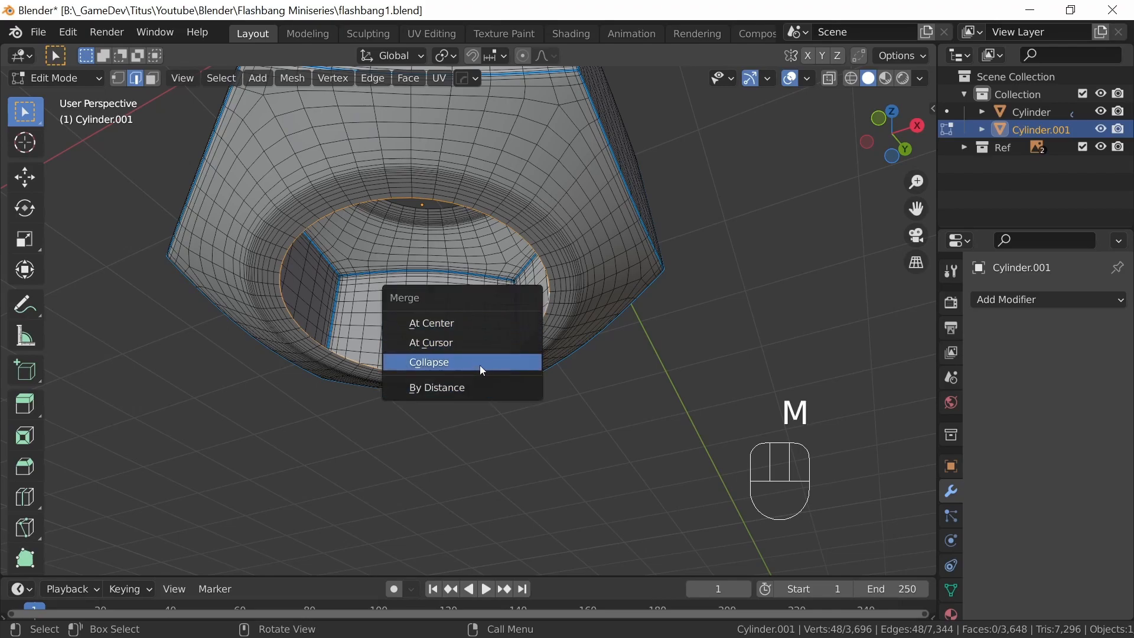
left_click(452, 321)
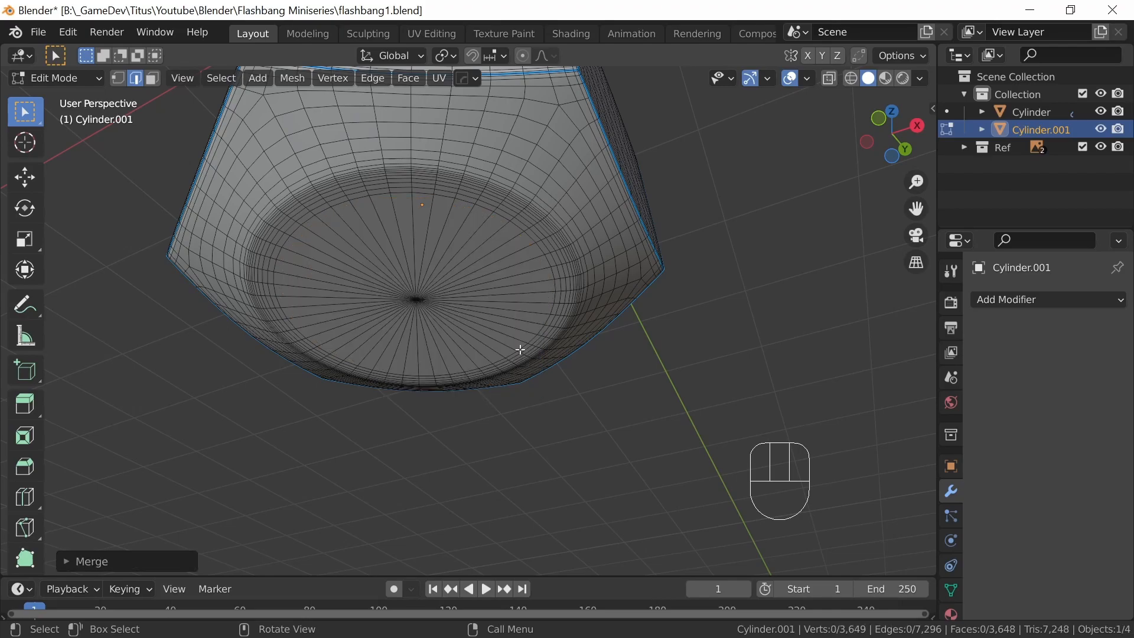
middle_click_drag(529, 354, 525, 426)
key("Tab")
key("KP_1")
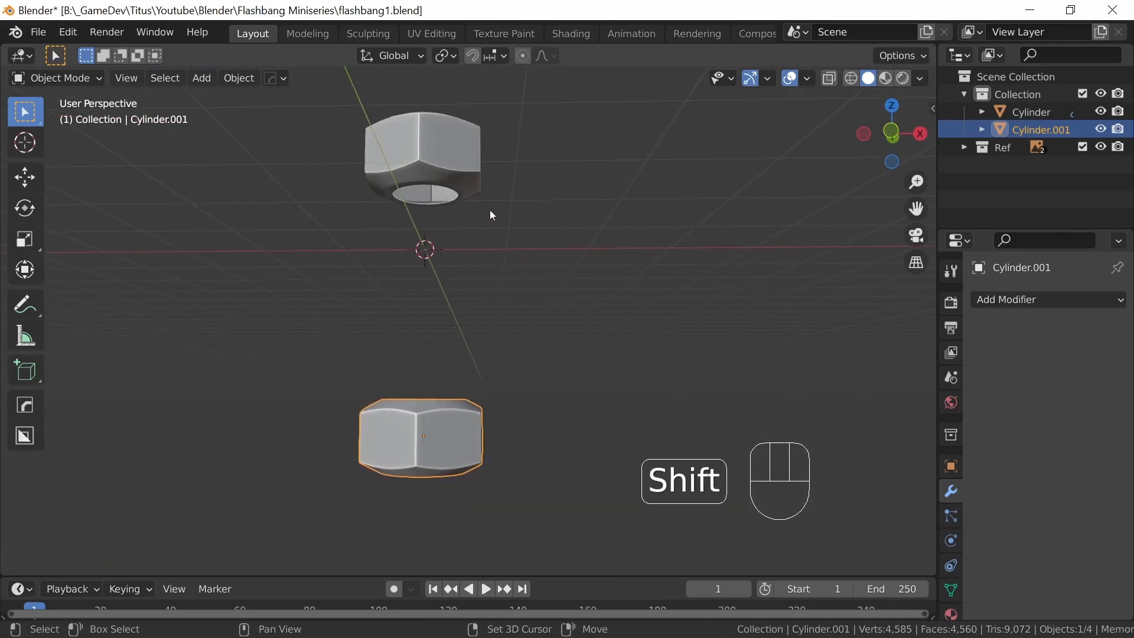
Step: Rename the upper hexagonal cap object as "top cap"
left_click(461, 166, "shift")
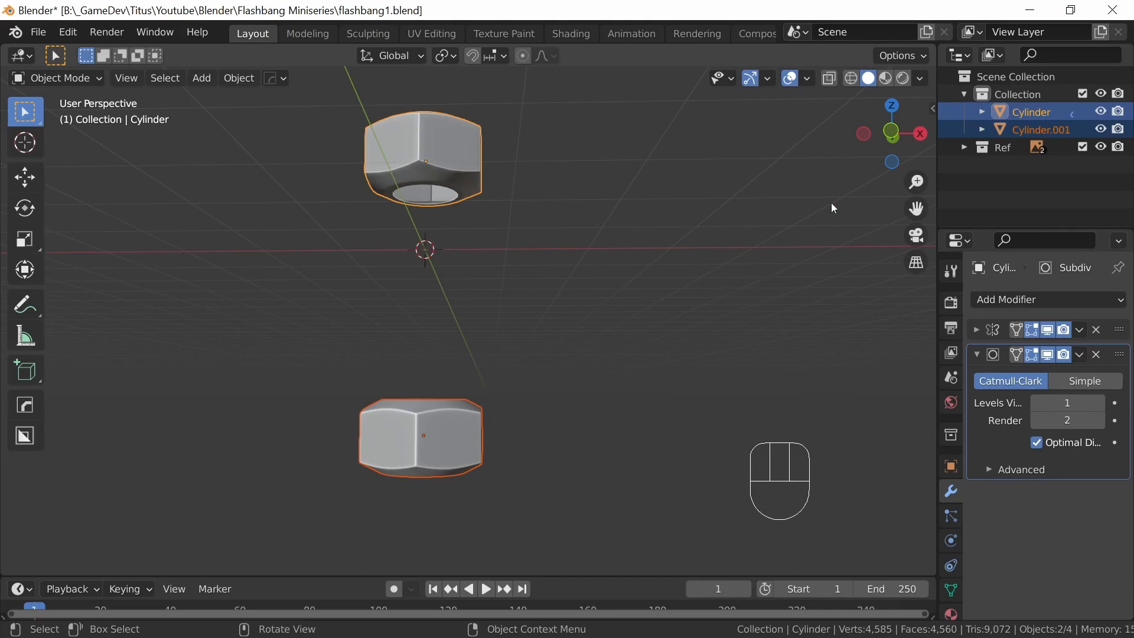
left_click(1032, 112)
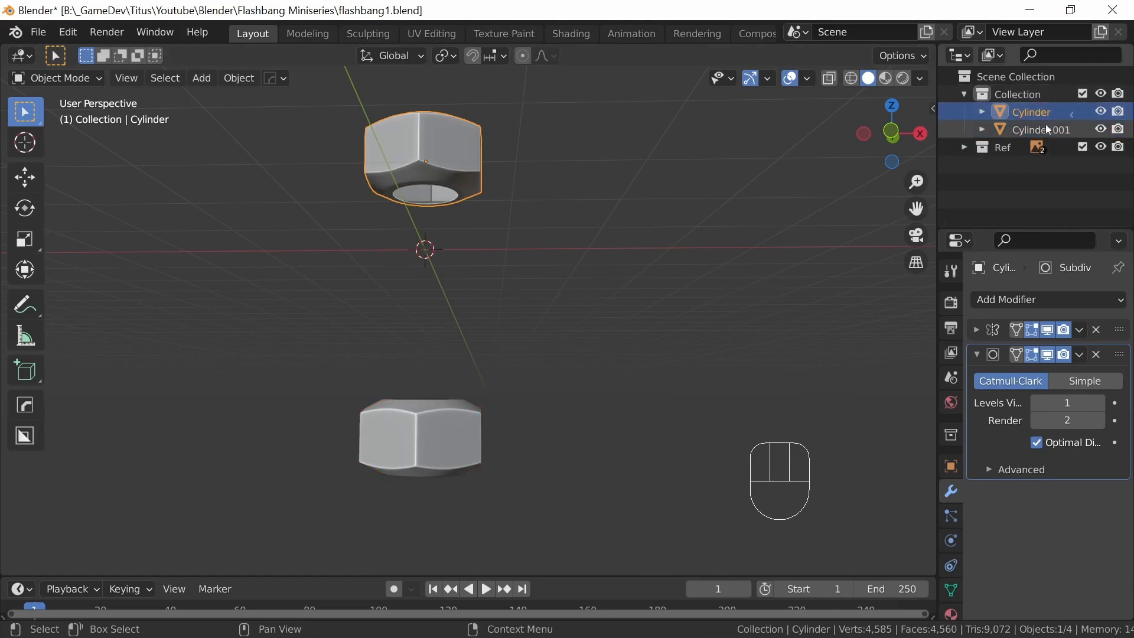
double_click(1033, 111)
type("top cap")
key("Return")
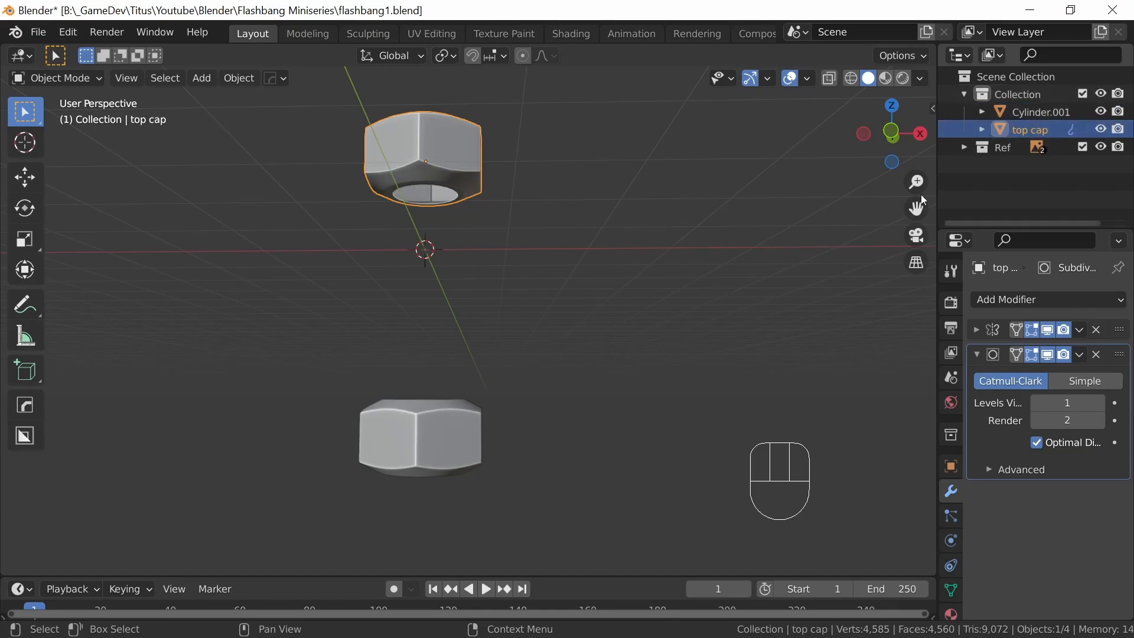
Step: Rename the lower hexagonal cap object as "bottom cap"
left_click(424, 437)
double_click(1032, 111)
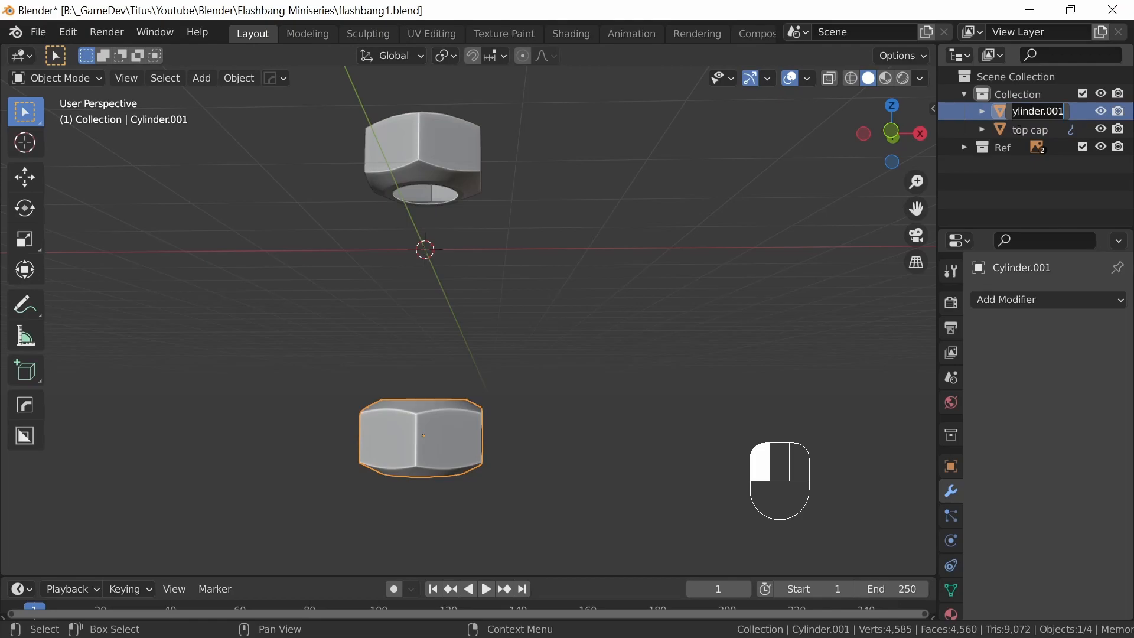
type("bottom cap")
key("Return")
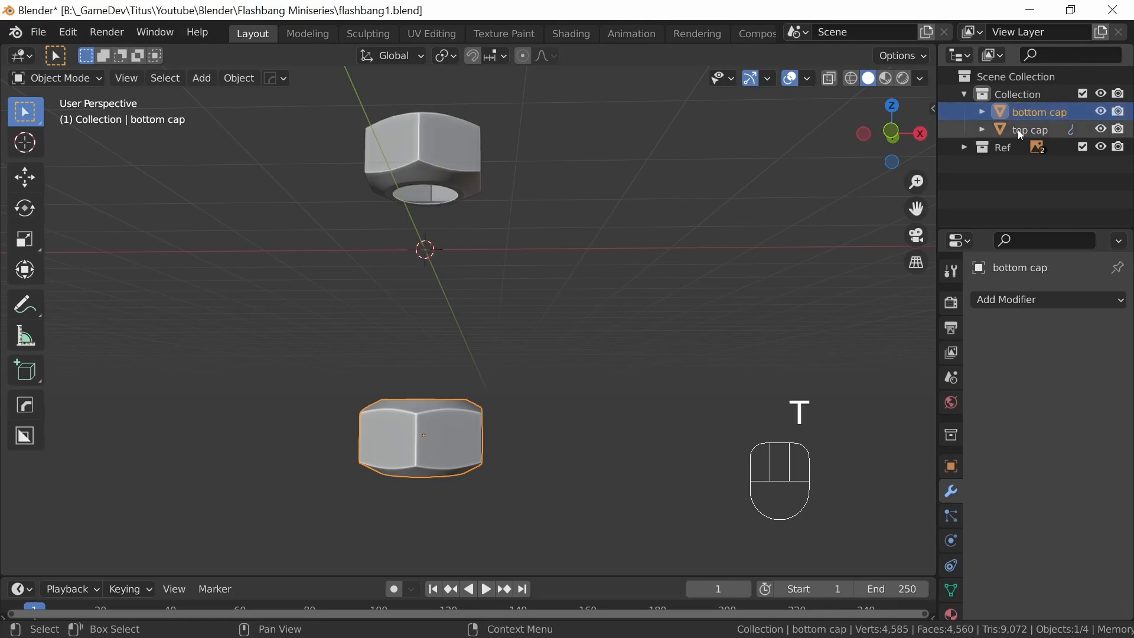
Step: Hide the top cap and the bottom cap and show the grenade reference from the front
middle_click_drag(523, 326, 534, 391)
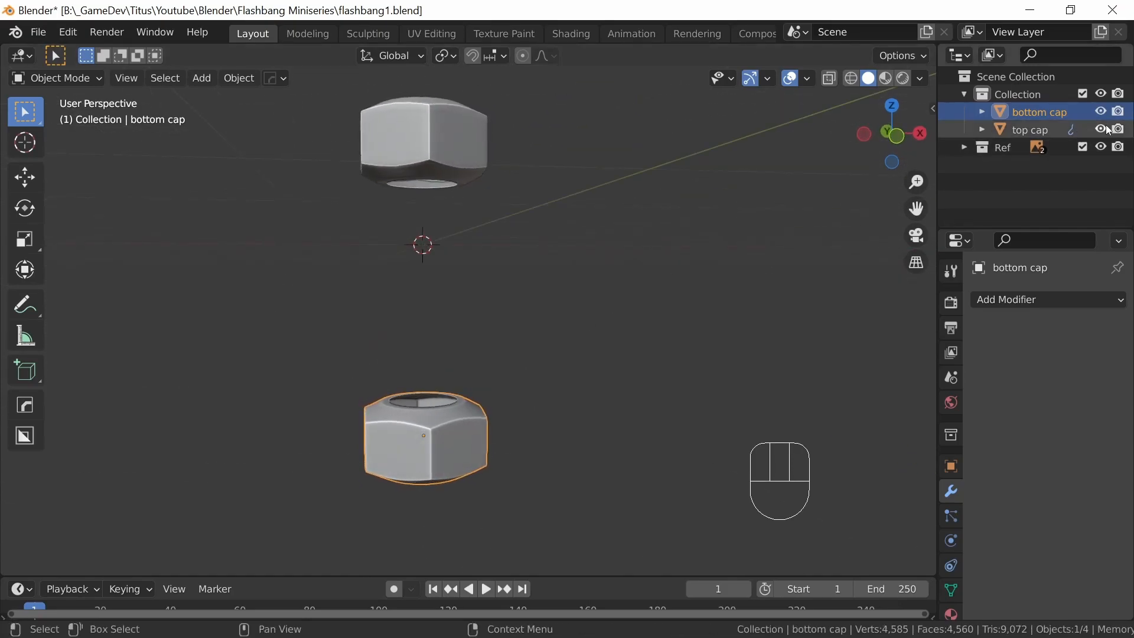
left_click(1102, 129)
key("h")
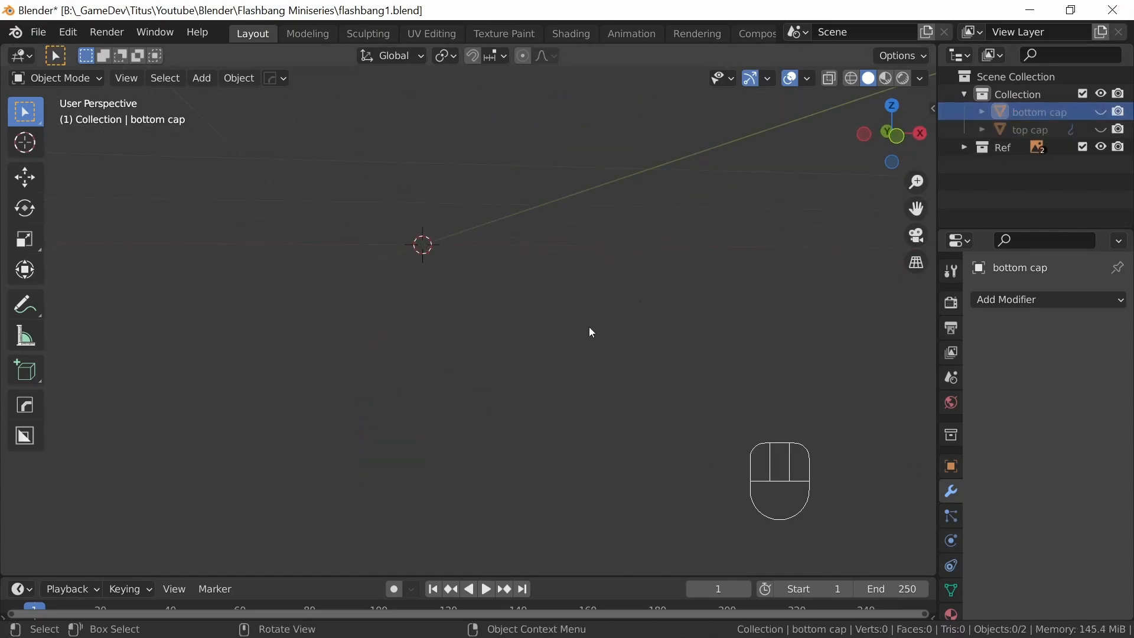
key("KP_1")
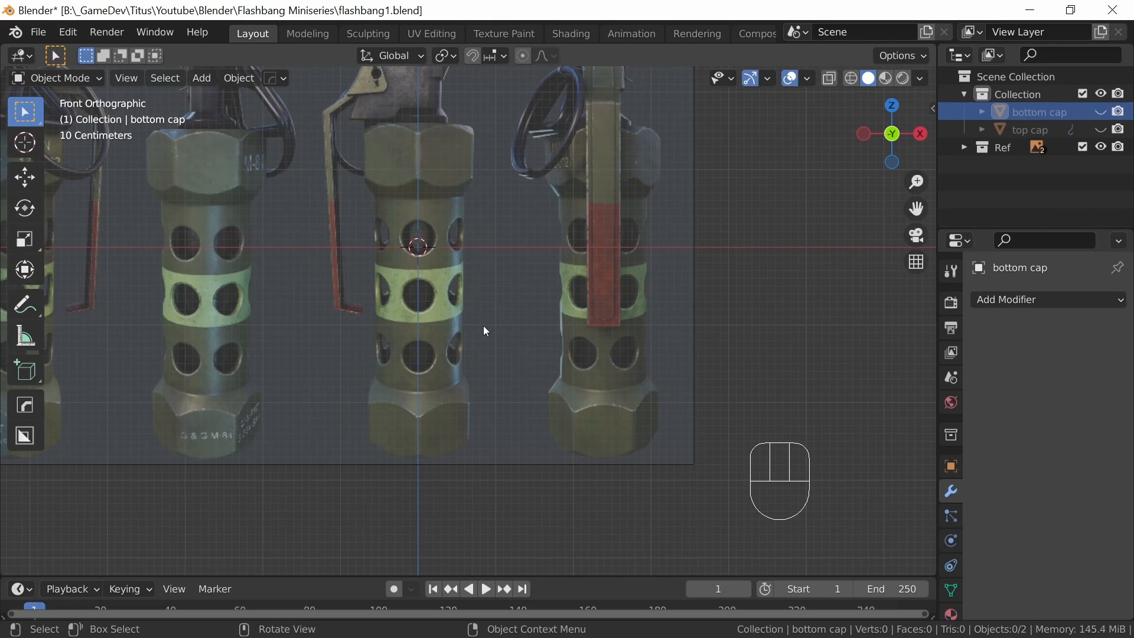
Step: Add a plane mesh at the world origin
middle_click_drag(479, 317, 511, 281)
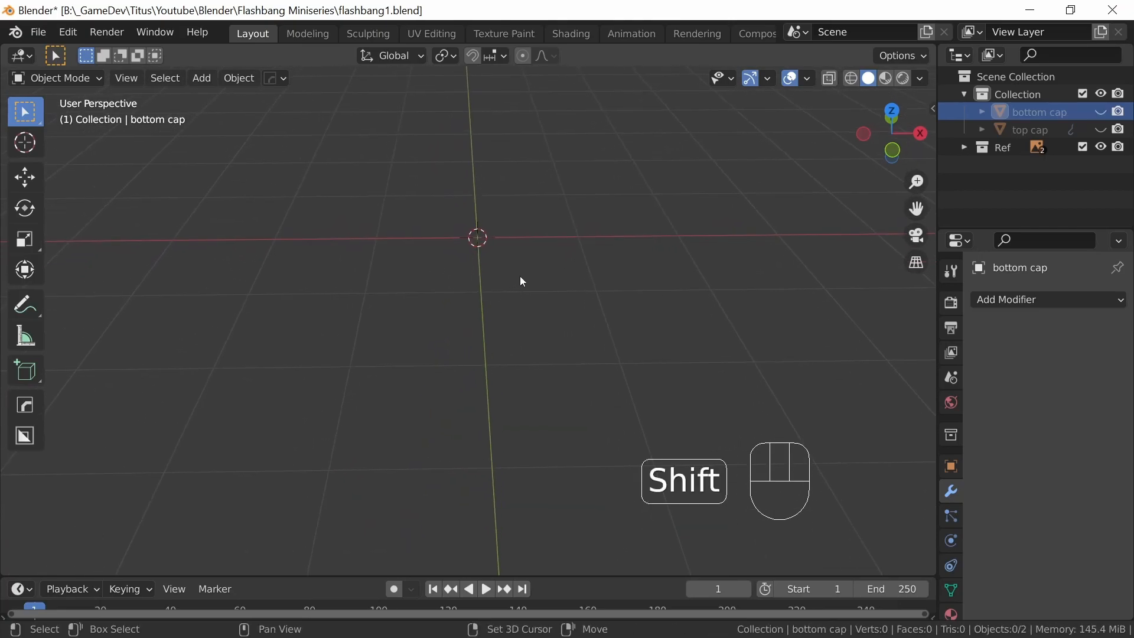
key("shift+a")
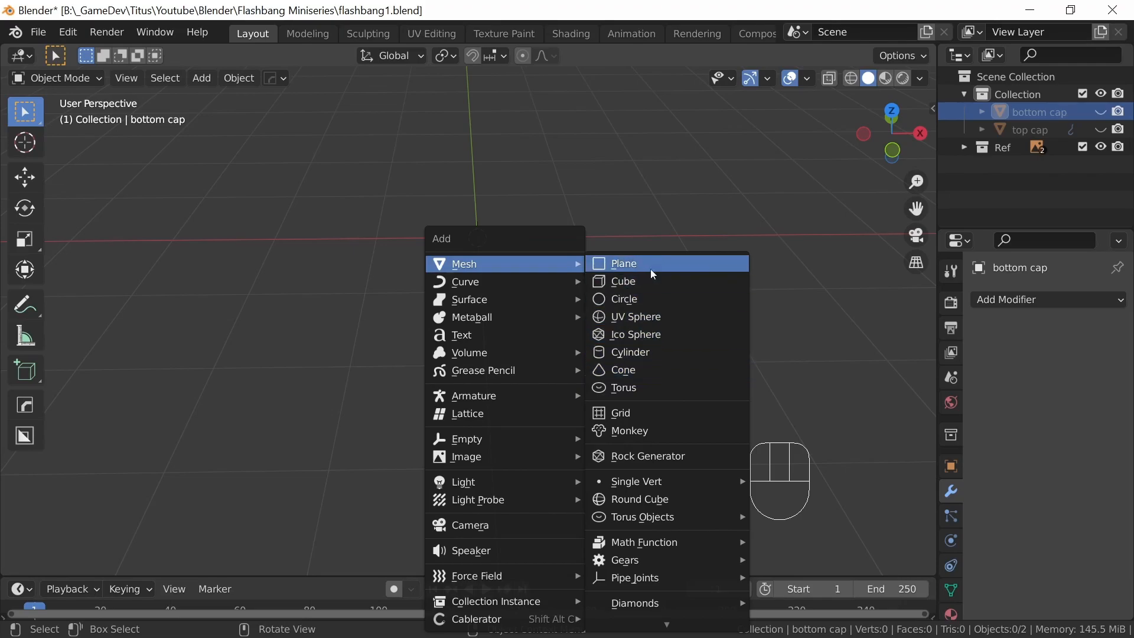
left_click(647, 265)
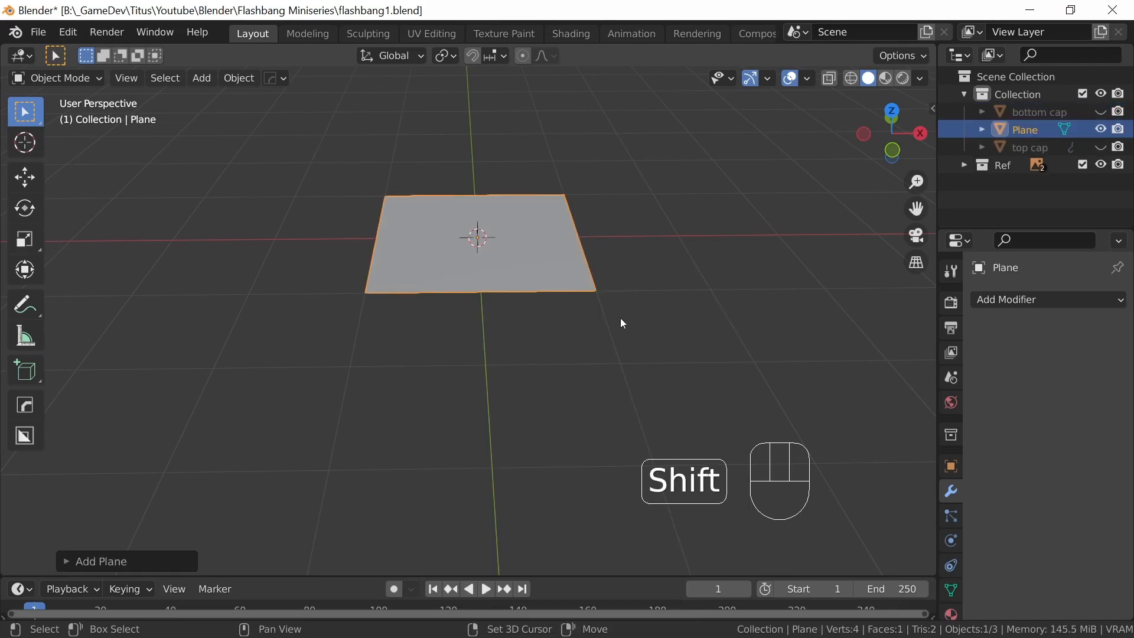
Step: Add a sphere empty at the world origin and hide it
key("shift+a")
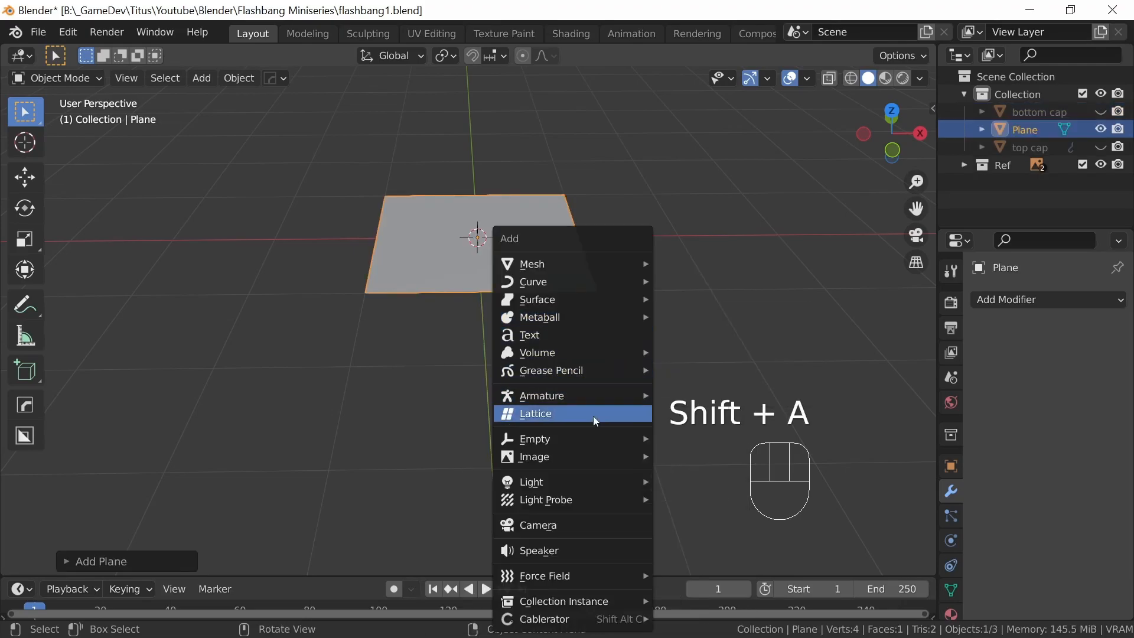
mouse_move(615, 438)
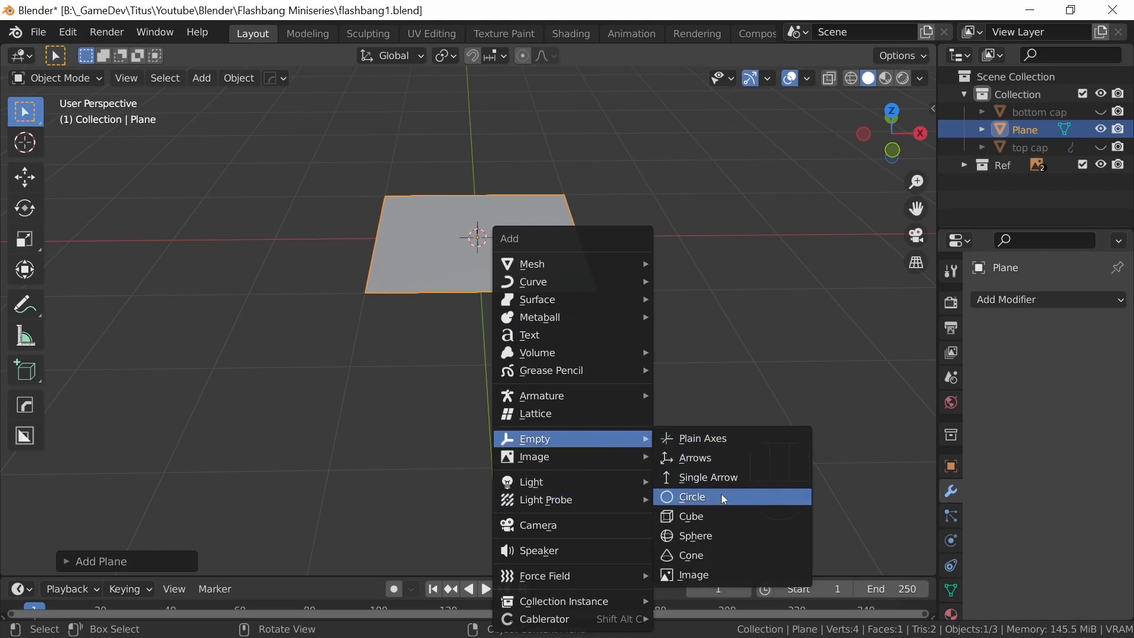
left_click(707, 535)
left_click(1101, 129)
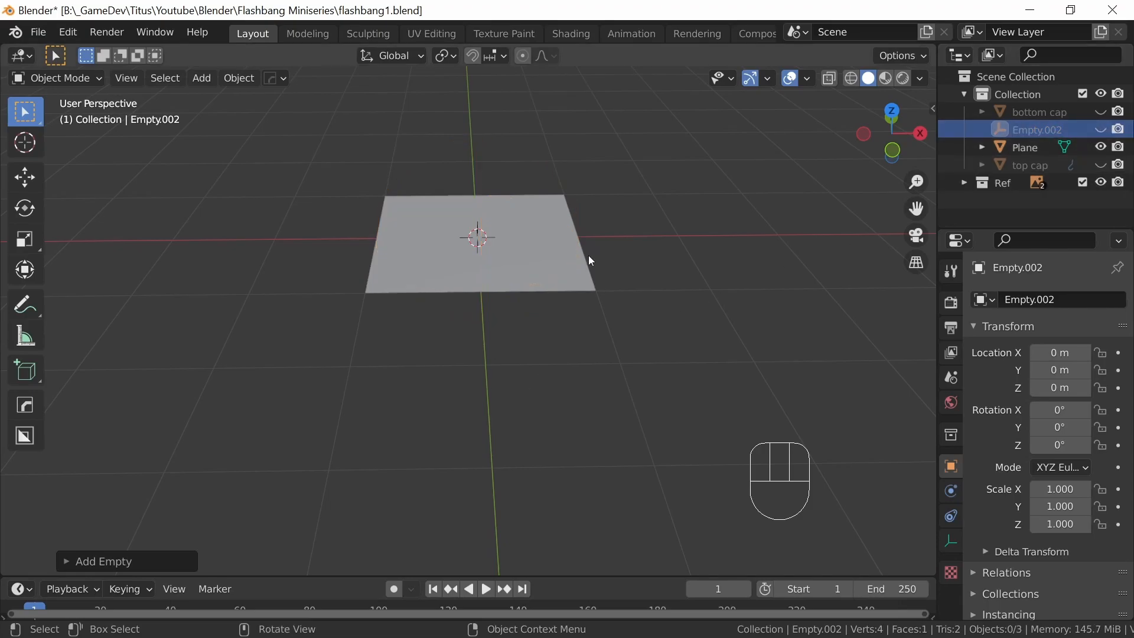
Step: Subdivide the plane four times to make a 16 by 16 grid of faces
left_click(564, 282)
middle_click_drag(578, 285, 571, 322)
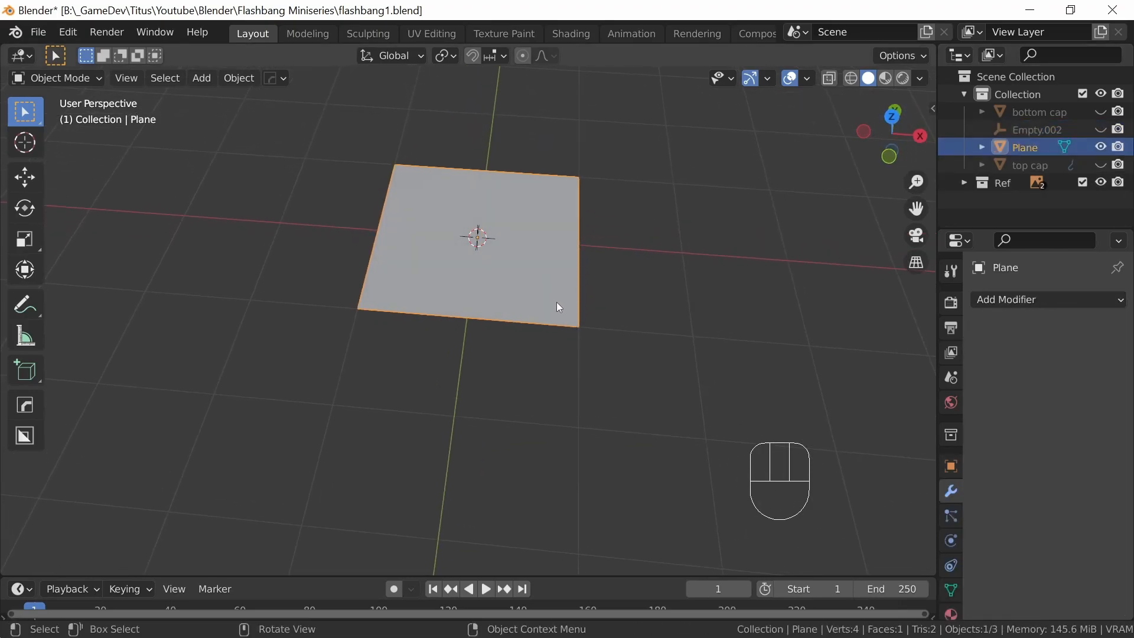
key("KP_7")
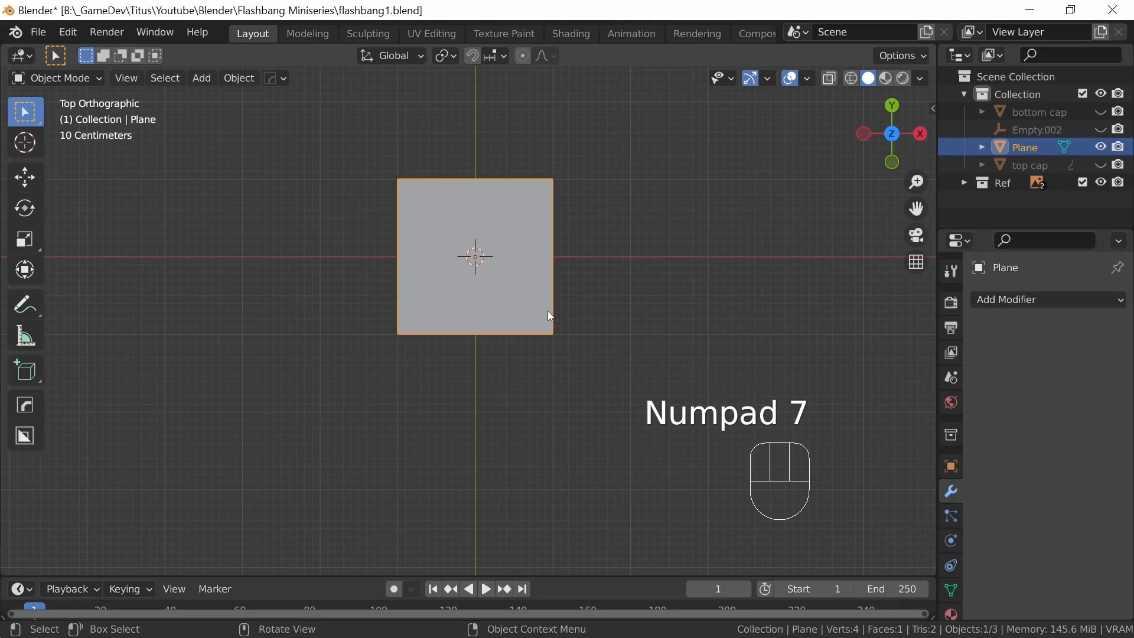
key("Tab")
middle_click_drag(551, 311, 541, 381, "ctrl")
right_click(504, 301)
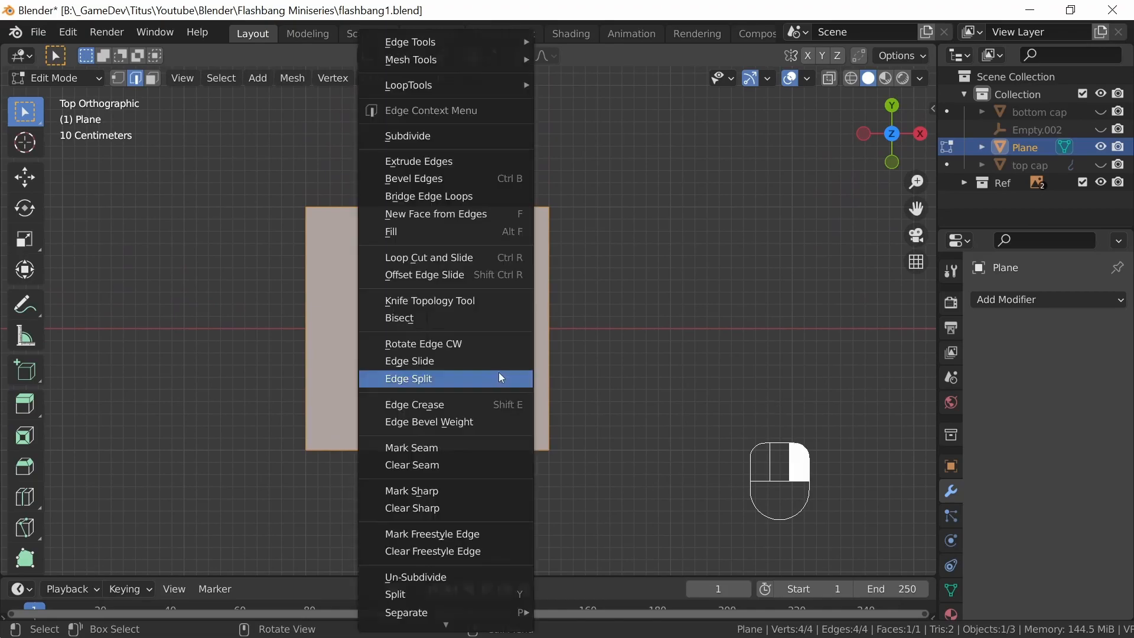
left_click(480, 135)
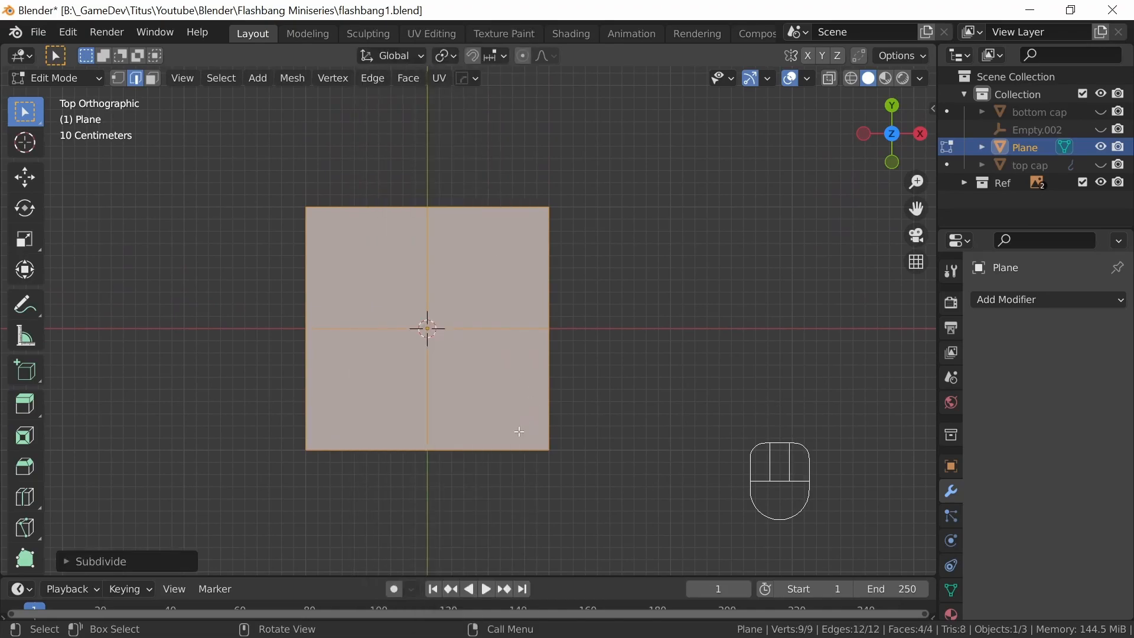
right_click(497, 382)
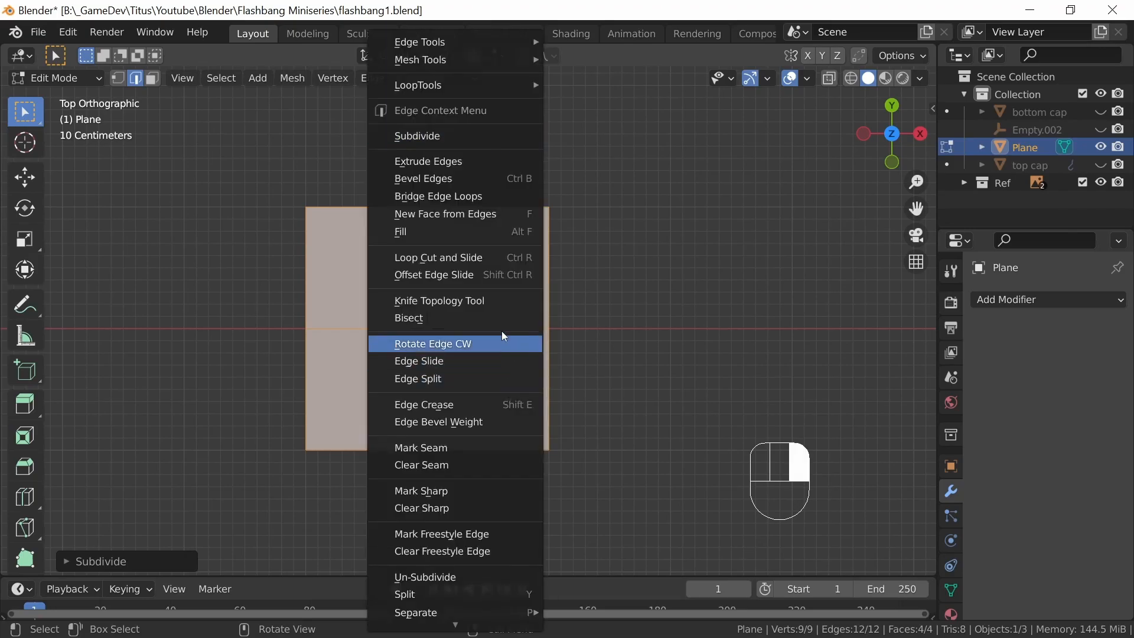
left_click(475, 136)
right_click(486, 392)
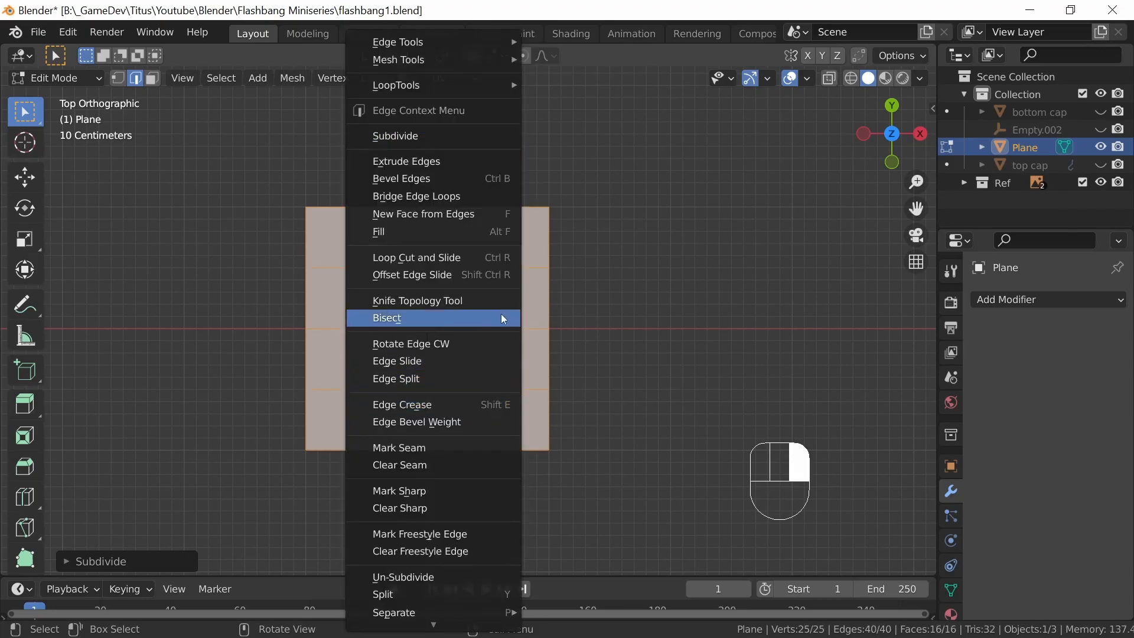
left_click(475, 137)
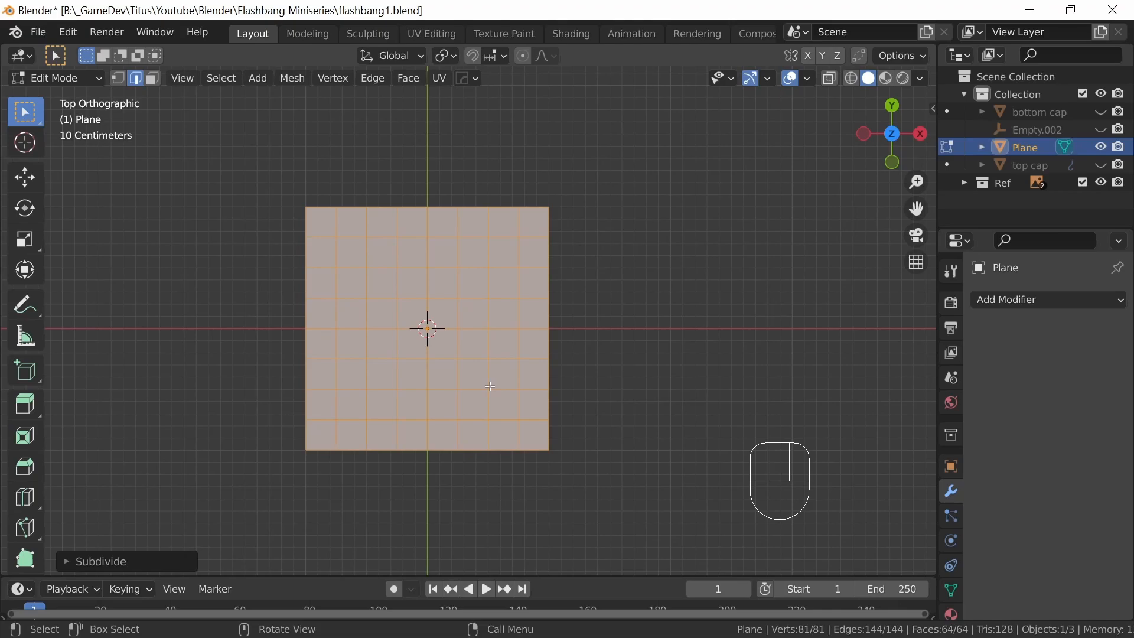
right_click(490, 384)
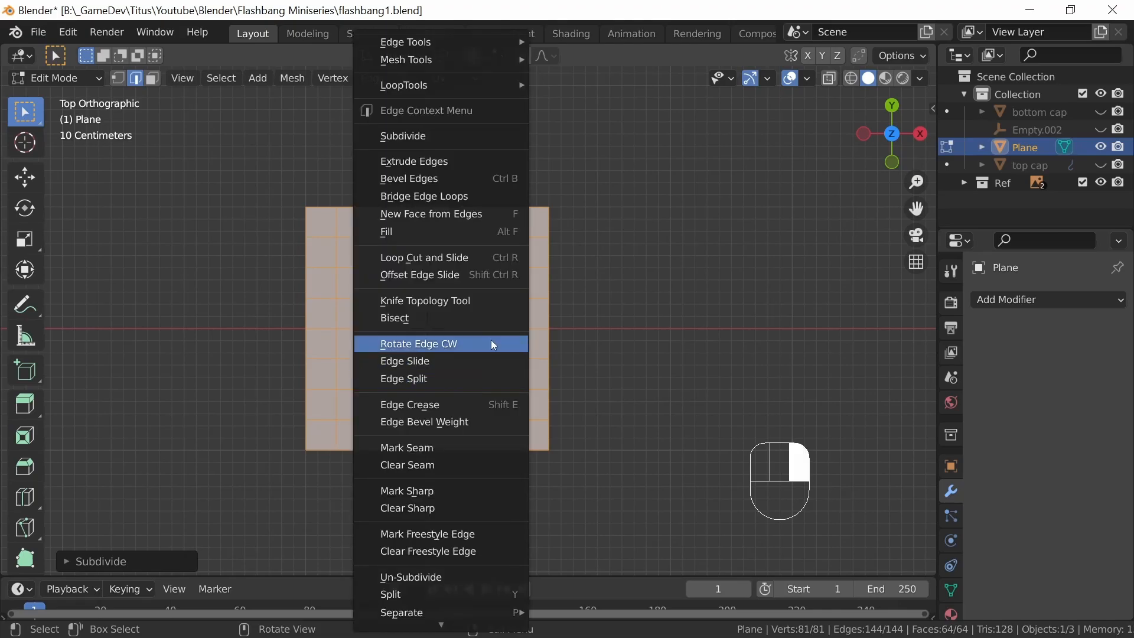
left_click(458, 134)
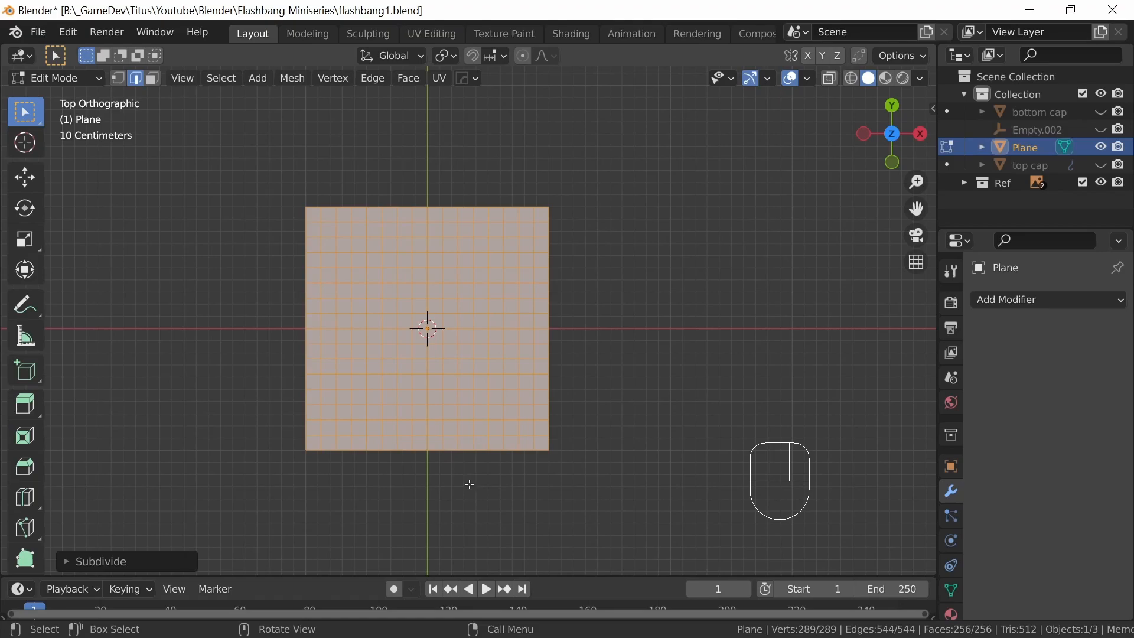
Step: Select a centred 4 by 4 block of faces one row in from the plane's -Y edge
left_click(411, 429)
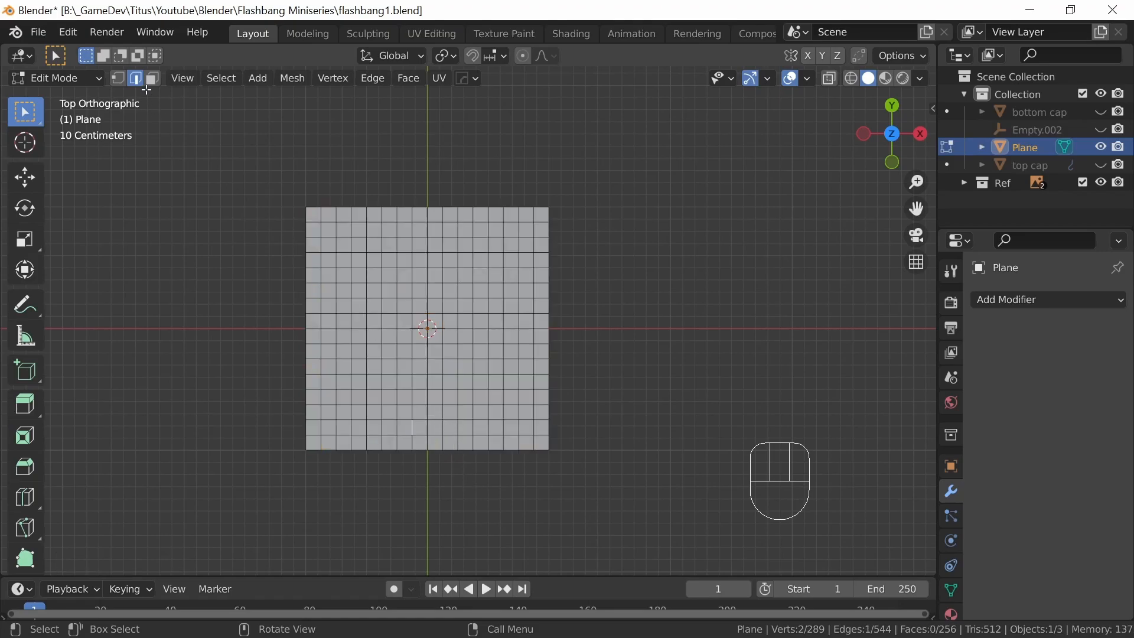
left_click(153, 78)
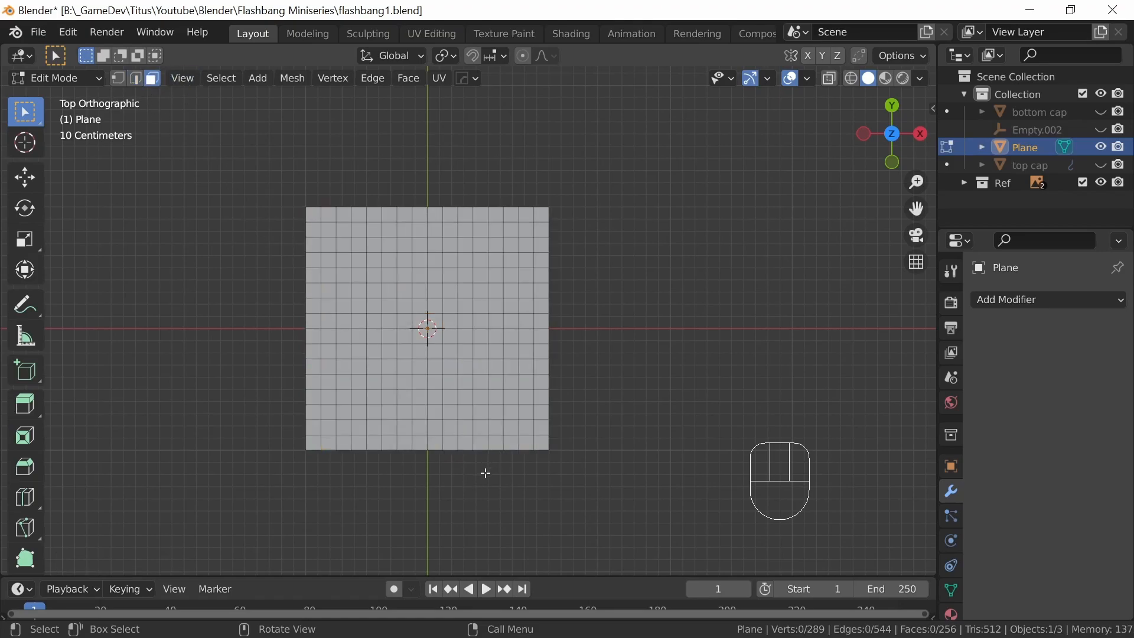
left_click(405, 426)
left_click(419, 425, "shift")
left_click(439, 425, "shift")
left_click(450, 425, "shift")
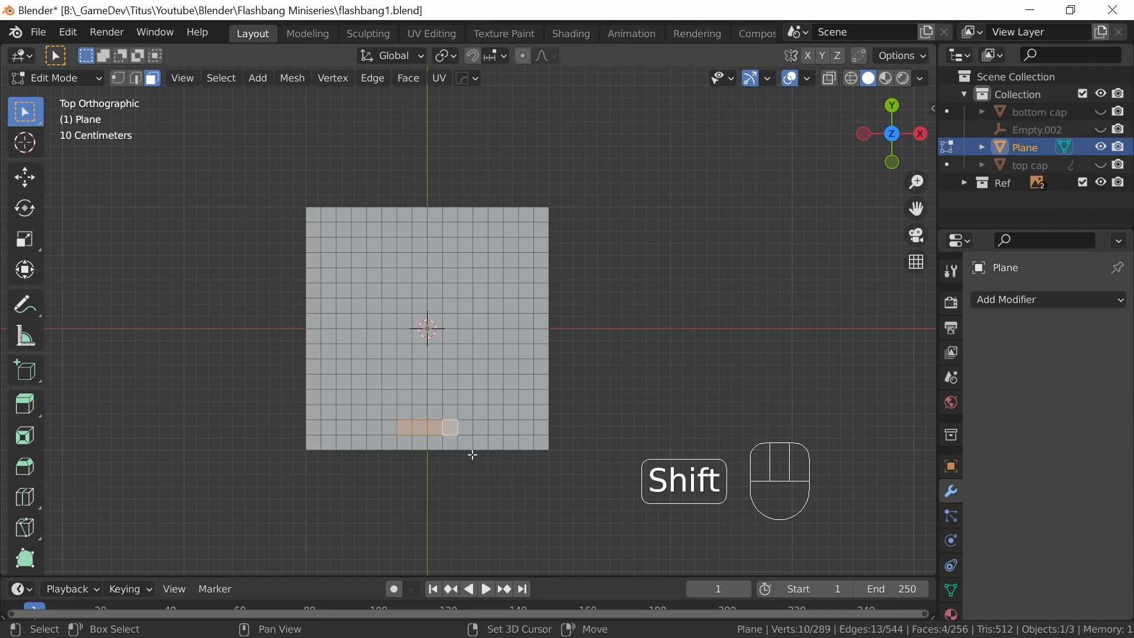
left_click(450, 412, "shift")
left_click(450, 396, "shift")
left_click(450, 381, "shift")
left_click(434, 381, "shift")
left_click(418, 379, "shift")
left_click(404, 381, "shift")
left_click(404, 397, "shift")
left_click(403, 411, "shift")
left_click(419, 412, "shift")
left_click(434, 412, "shift")
left_click(434, 396, "shift")
left_click(419, 397, "shift")
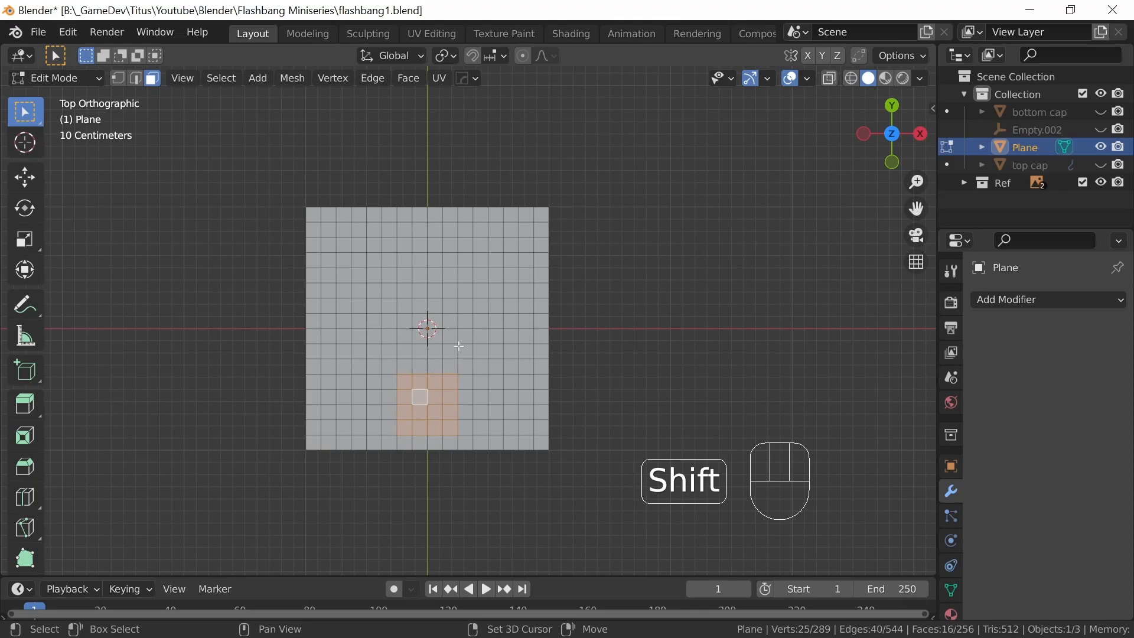
Step: Add the central 4 by 4 block of faces to the selection, leaving one row free between the blocks
left_click(450, 351, "shift")
left_click(435, 351, "shift")
left_click(419, 351, "shift")
left_click(404, 351, "shift")
left_click(403, 336, "shift")
left_click(406, 321, "shift")
left_click(405, 306, "shift")
left_click(420, 306, "shift")
left_click(435, 305, "shift")
left_click(451, 305, "shift")
left_click(450, 321, "shift")
left_click(448, 335, "shift")
left_click(437, 336, "shift")
left_click(435, 321, "shift")
left_click(423, 322, "shift")
left_click(422, 334, "shift")
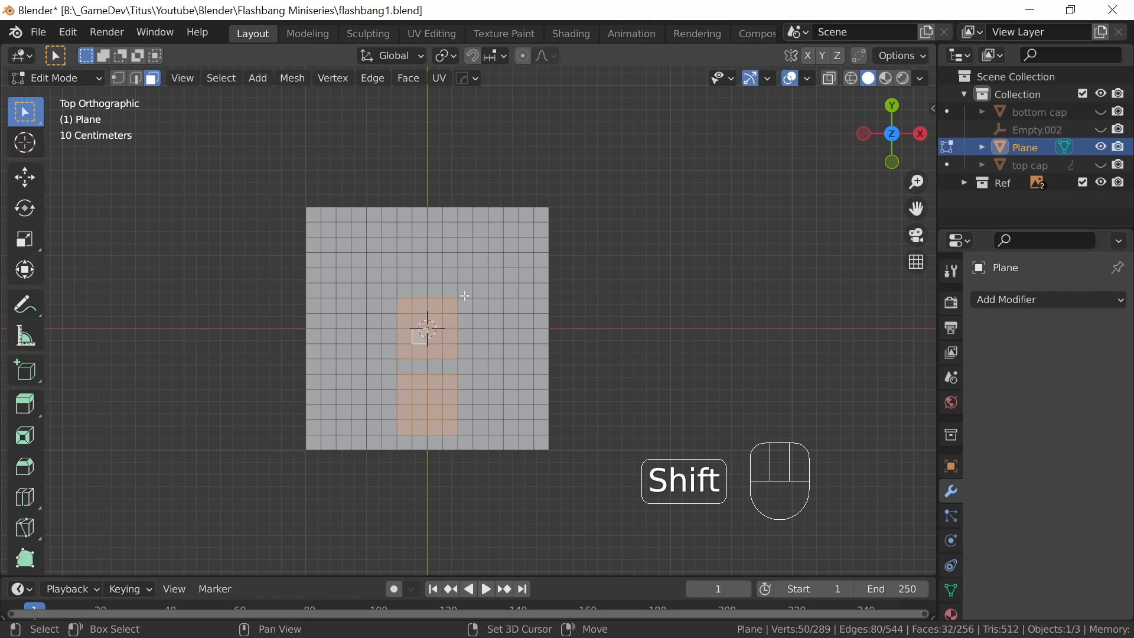
Step: Add a third 4 by 4 block of faces near the plane's +Y edge to the selection, one row from the central block
left_click(405, 275, "shift")
left_click(420, 275, "shift")
left_click(435, 275, "shift")
left_click(450, 275, "shift")
left_click(450, 259, "shift")
left_click(449, 245, "shift")
left_click(449, 229, "shift")
left_click(435, 230, "shift")
left_click(420, 230, "shift")
left_click(405, 232, "shift")
left_click(405, 245, "shift")
left_click(405, 260, "shift")
left_click(419, 260, "shift")
left_click(435, 259, "shift")
left_click(420, 245, "shift")
left_click(429, 240, "shift")
Step: Turn the three selected face blocks into circles with the LoopTools Circle operation
key("KP_1")
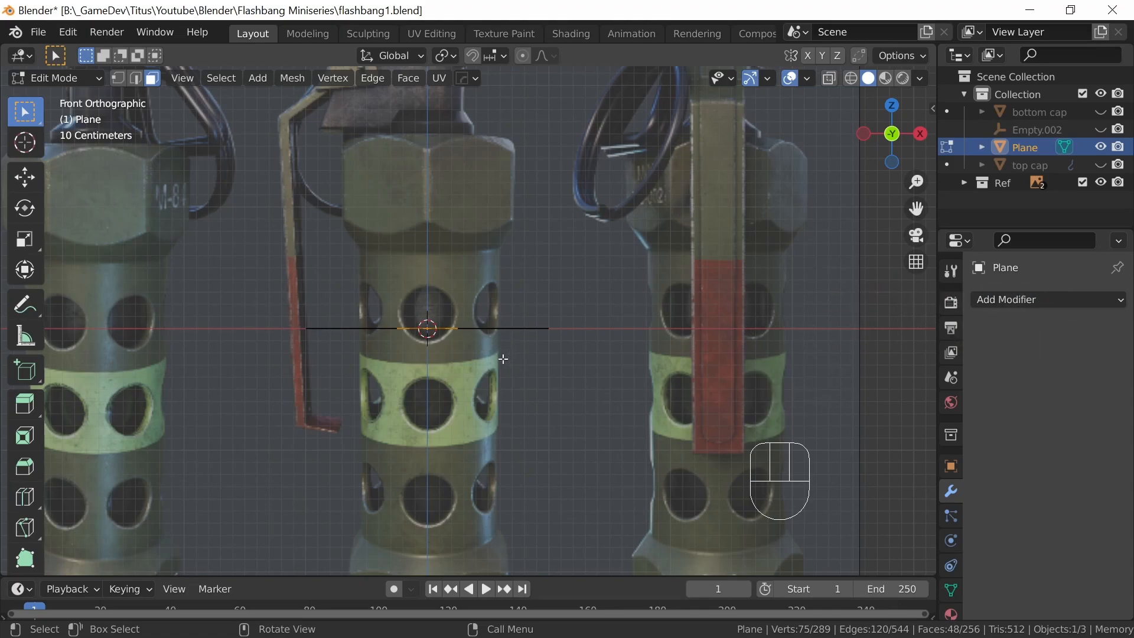
key("KP_7")
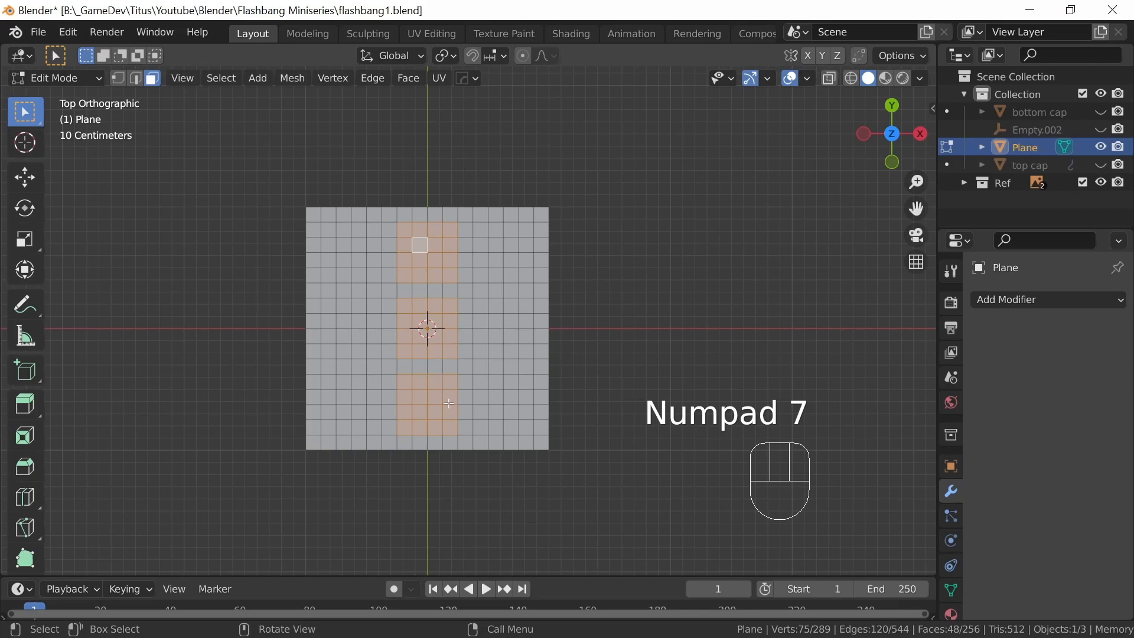
right_click(450, 341)
mouse_move(445, 228)
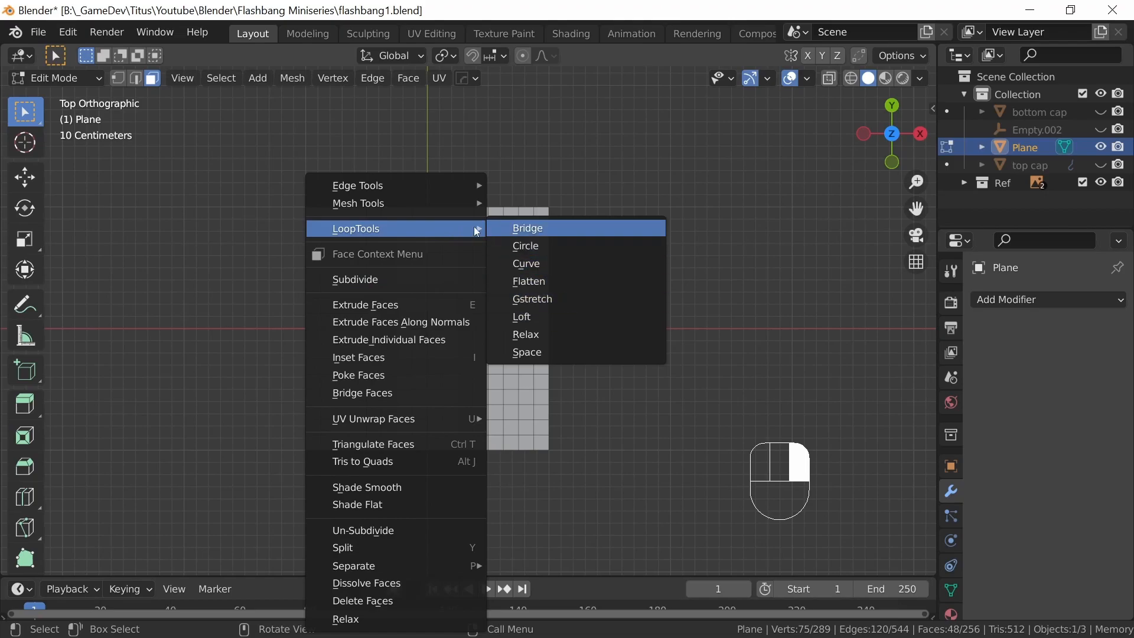
left_click(549, 245)
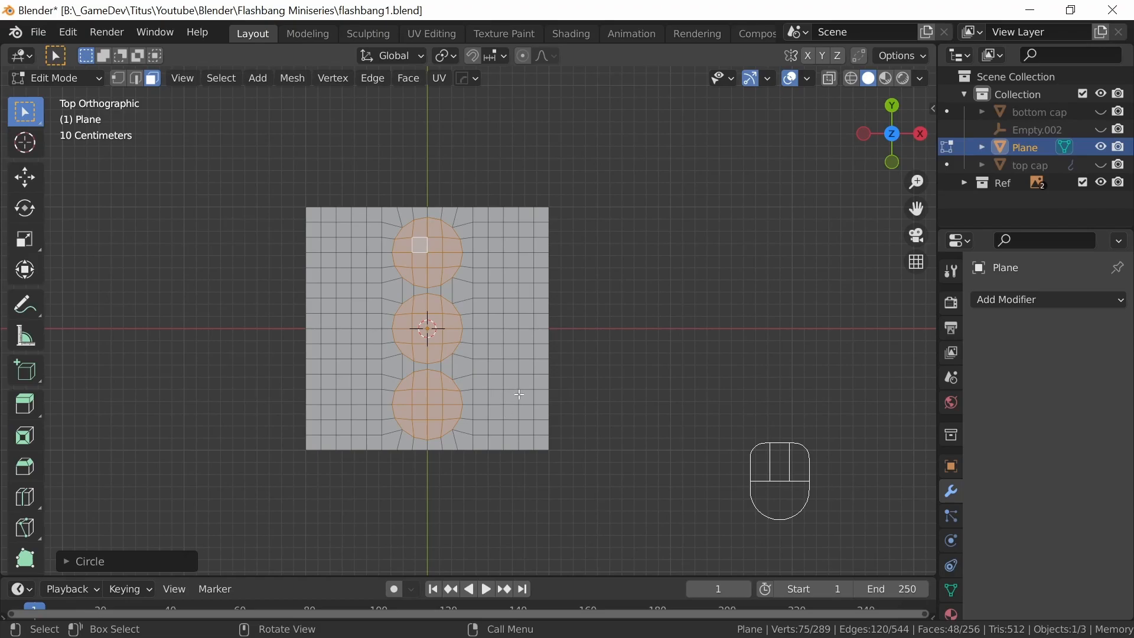
Step: Inset the three circles by about 0.019 m and delete their inner faces to open three holes
key("i")
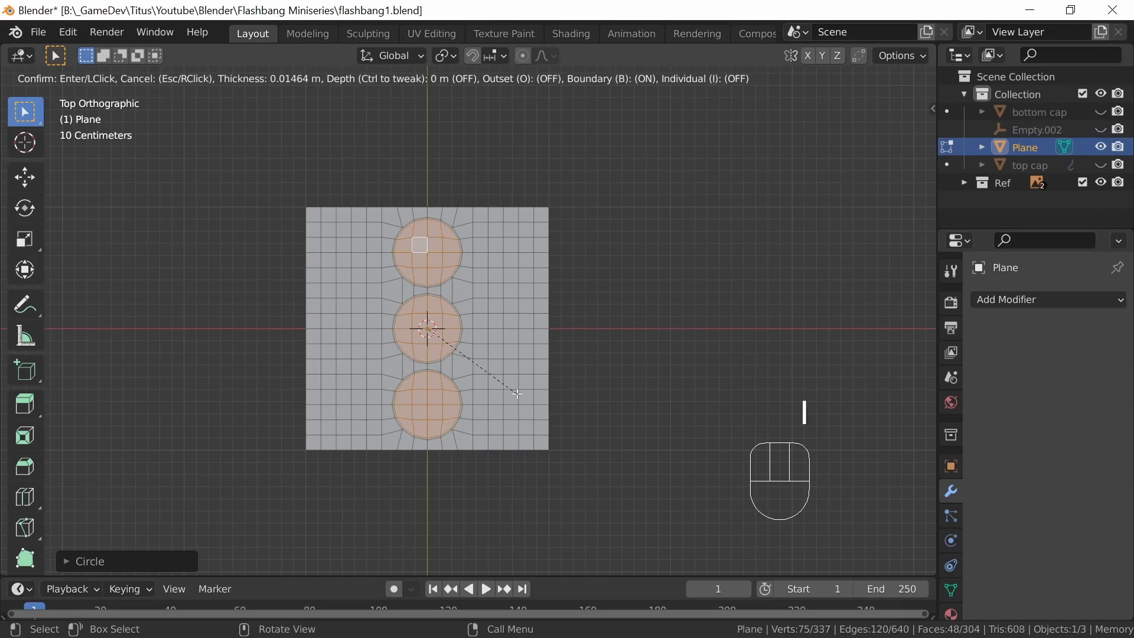
key("shift")
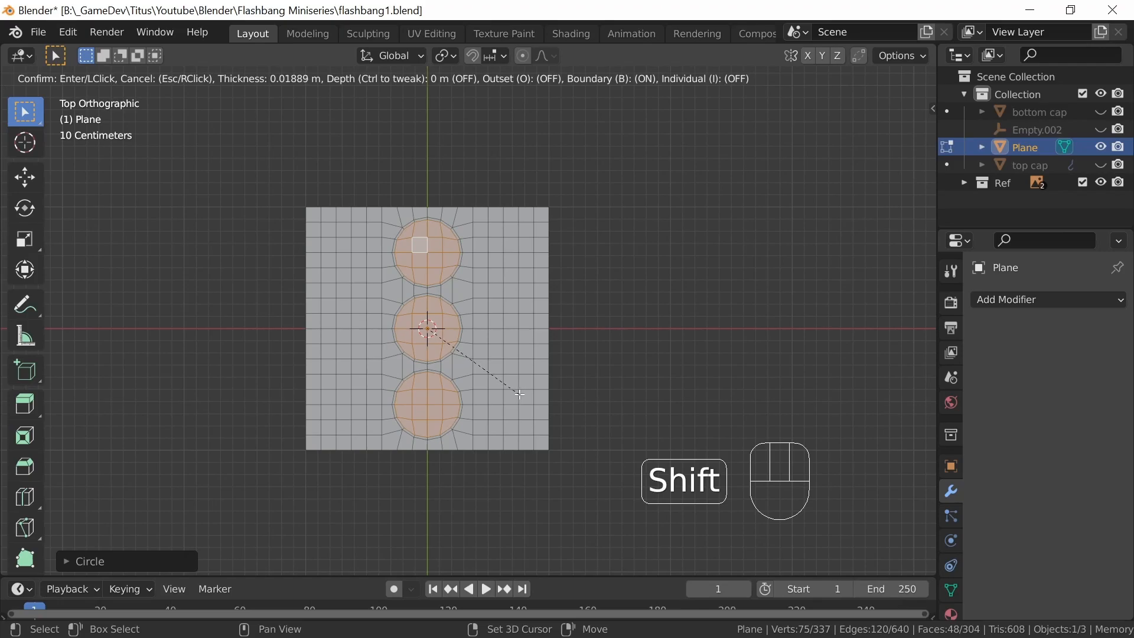
left_click(518, 393)
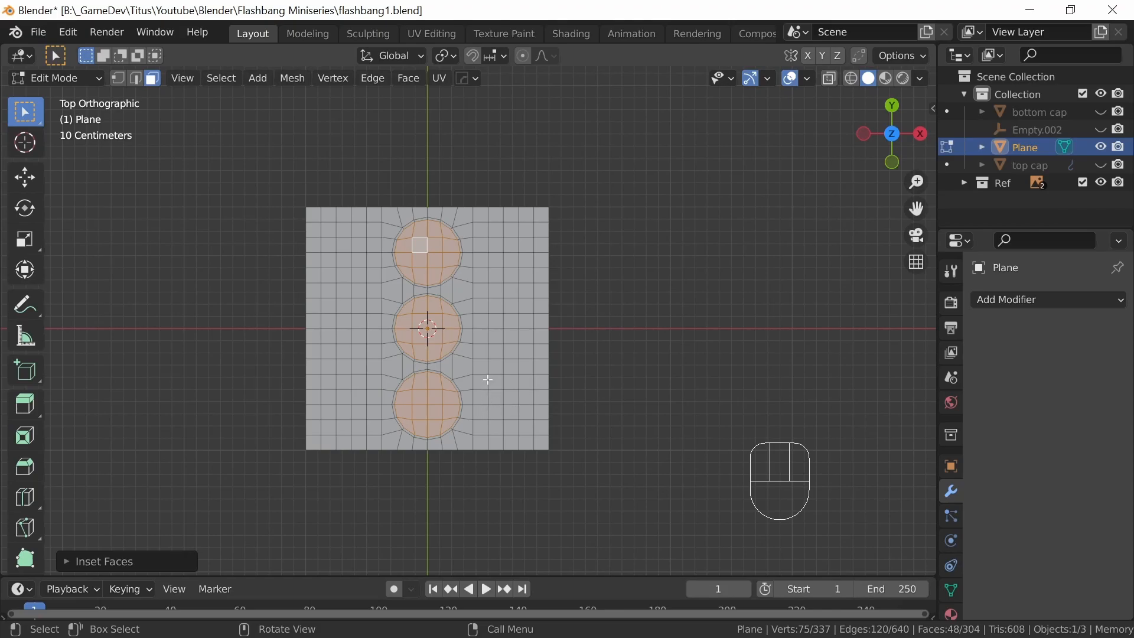
key("x")
left_click(459, 382)
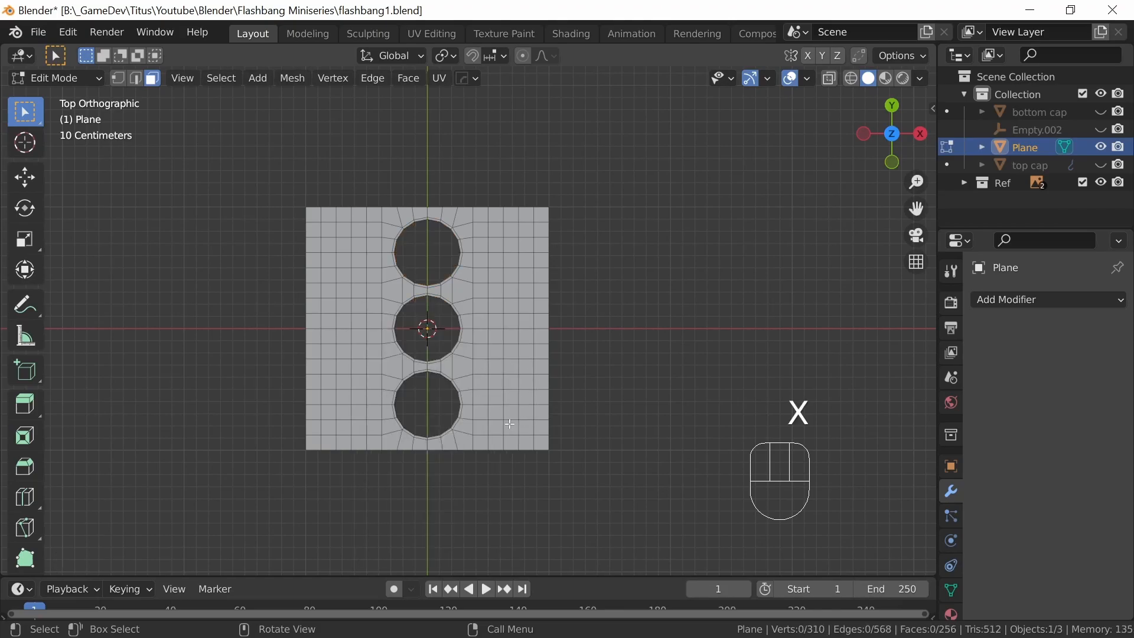
mouse_move(506, 411)
middle_mouse_down()
mouse_move(493, 408)
mouse_move(532, 326)
mouse_move(487, 400)
middle_mouse_up()
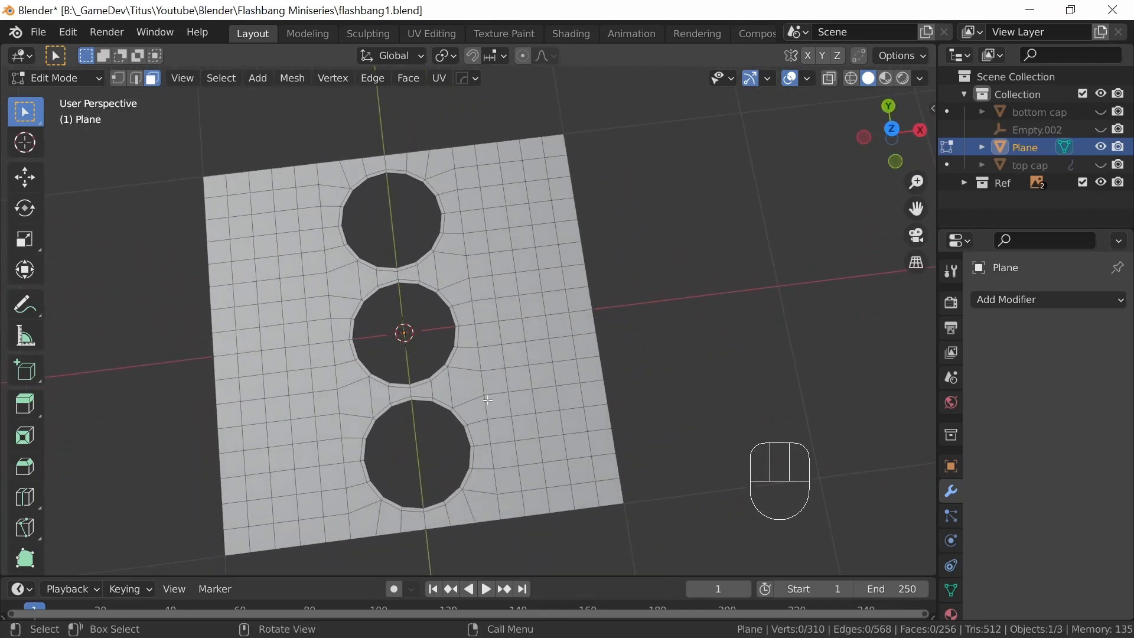
Step: Duplicate the four face columns on the -X side of the holes' centreline and place the copy just beyond the plane's +X edge
key("KP_1")
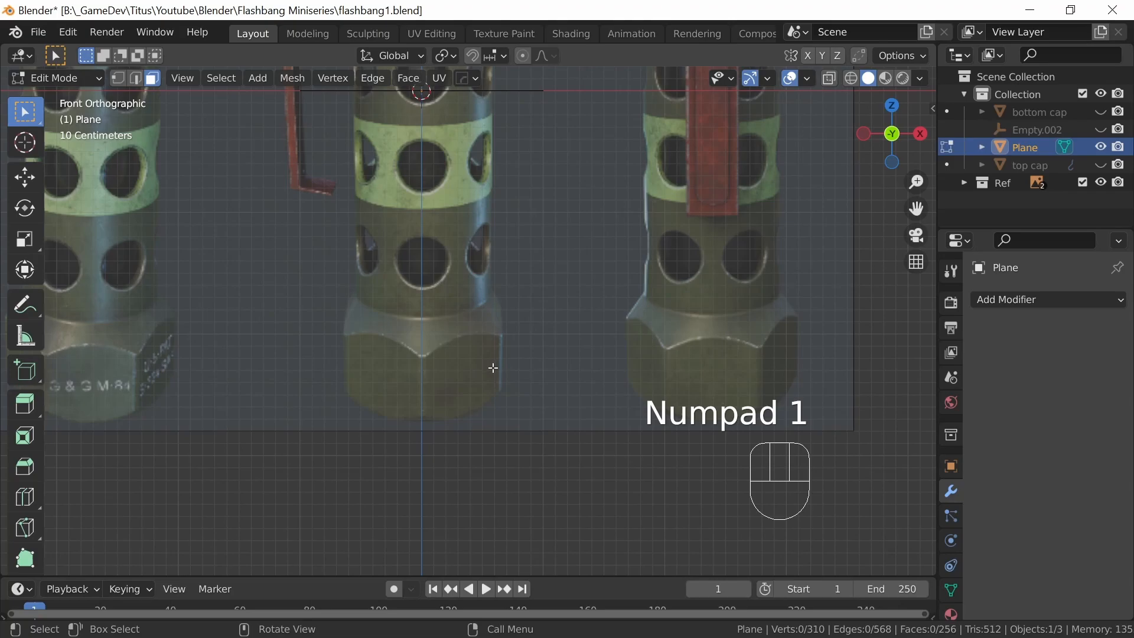
middle_click_drag(502, 321, 502, 393, "shift")
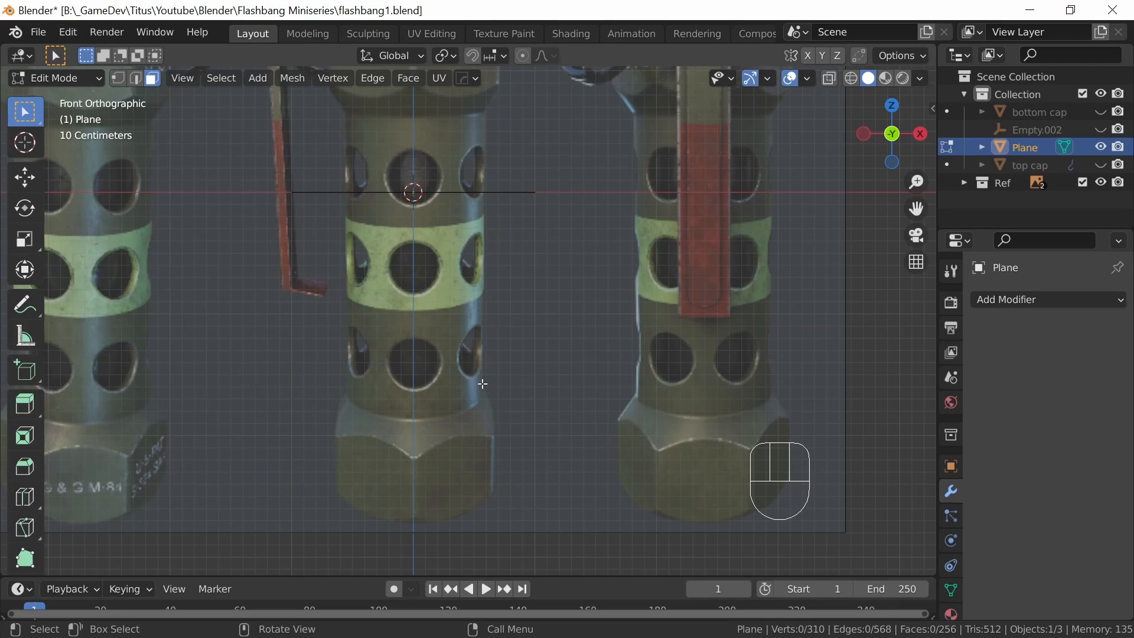
key("KP_7")
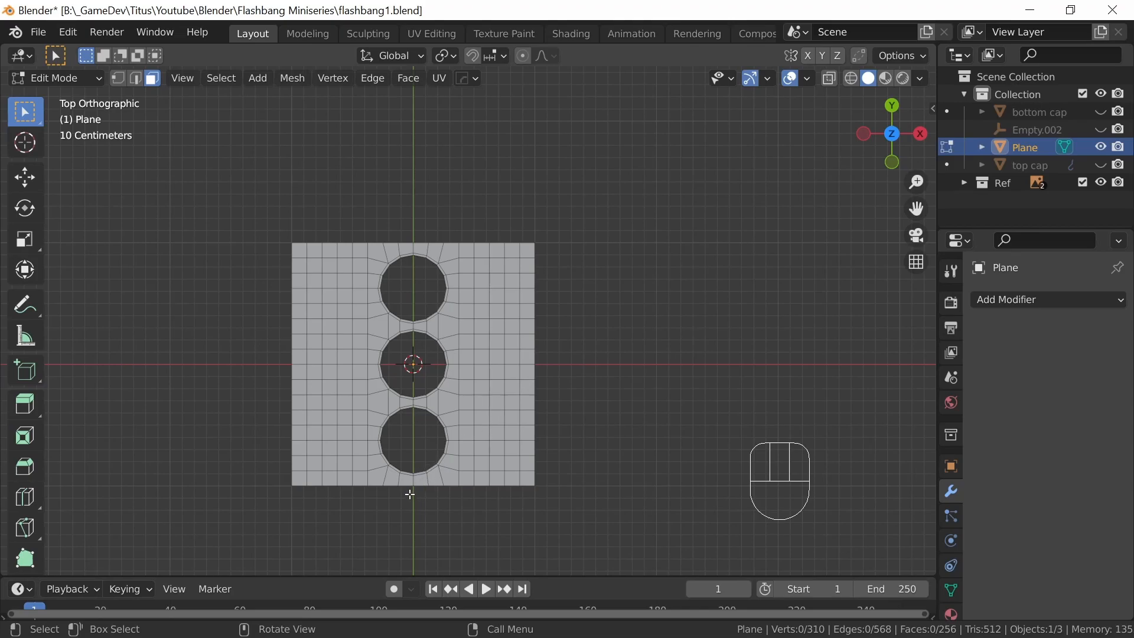
left_click_drag(410, 502, 355, 222)
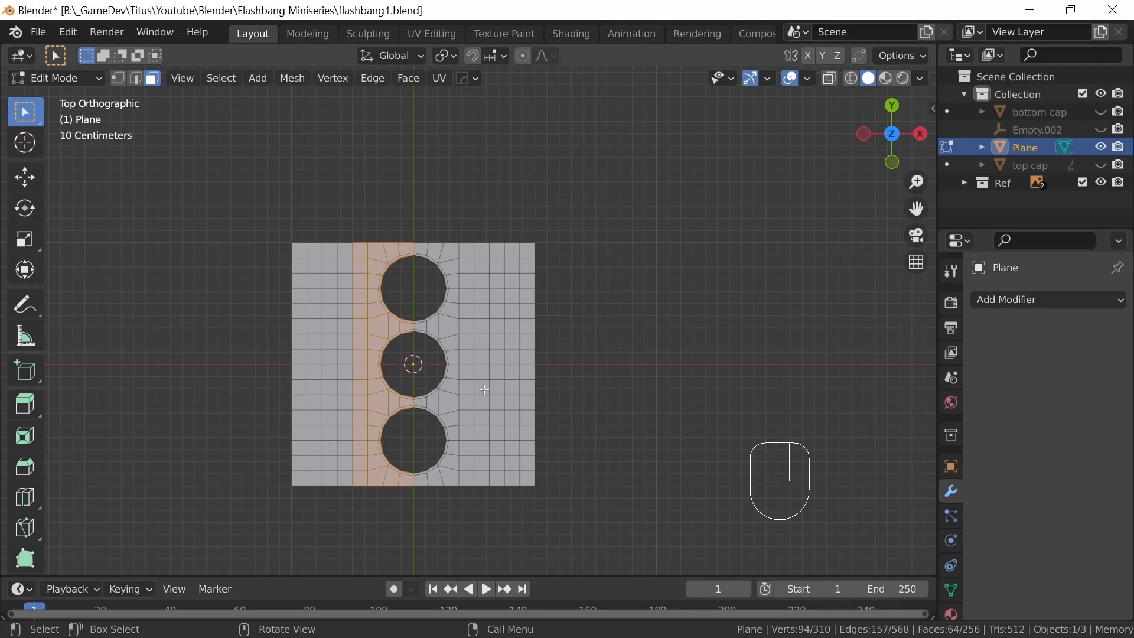
key("shift")
key("shift+d")
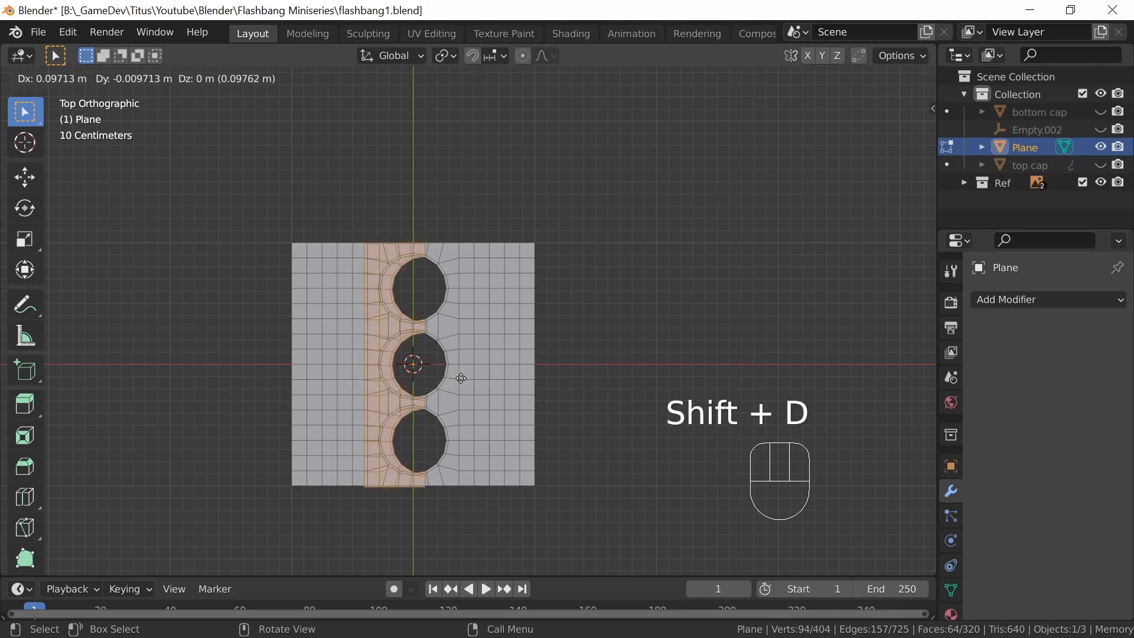
key("ctrl")
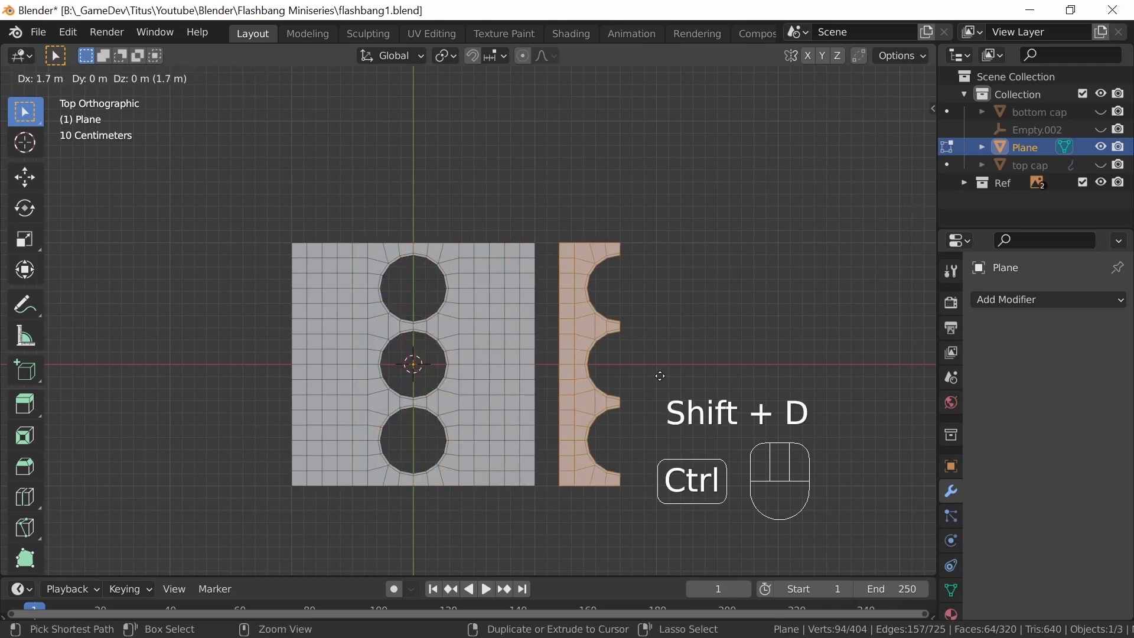
left_click(667, 376)
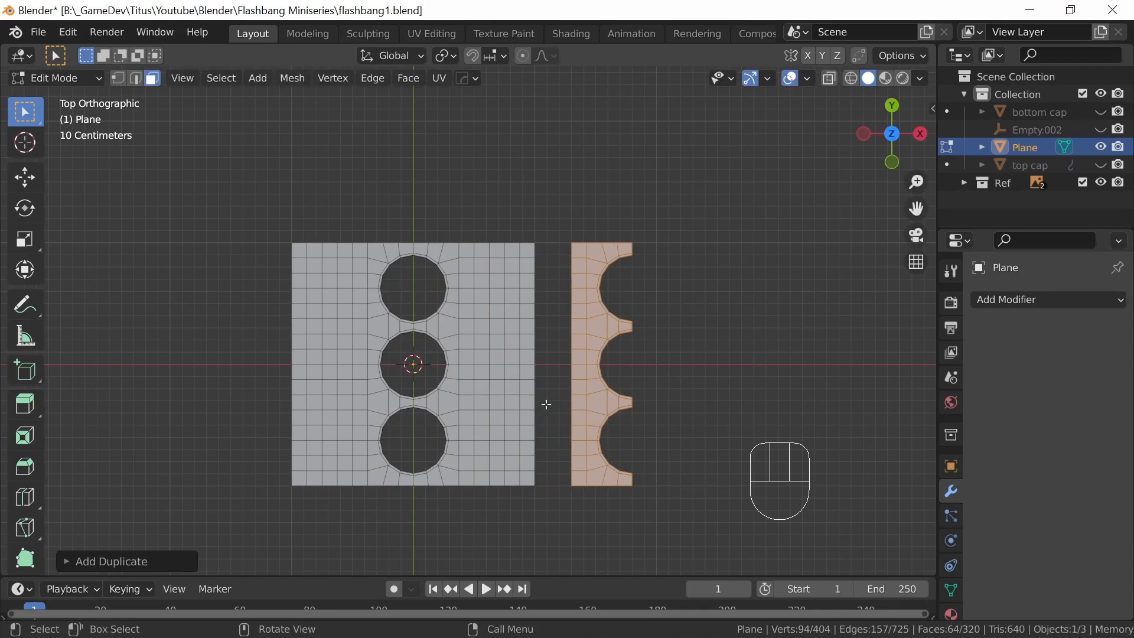
Step: Duplicate the four face columns on the +X side of the centreline and place the copy beyond the +Y edge, aligned with the plane's outer -X columns
left_click_drag(423, 506, 472, 224)
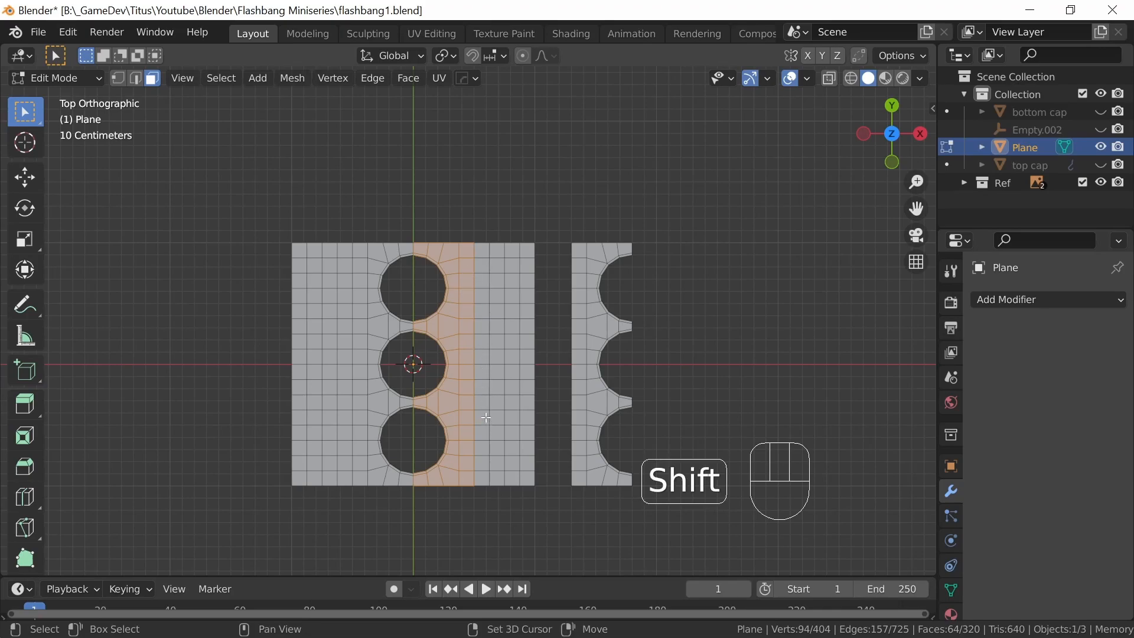
key("shift+d")
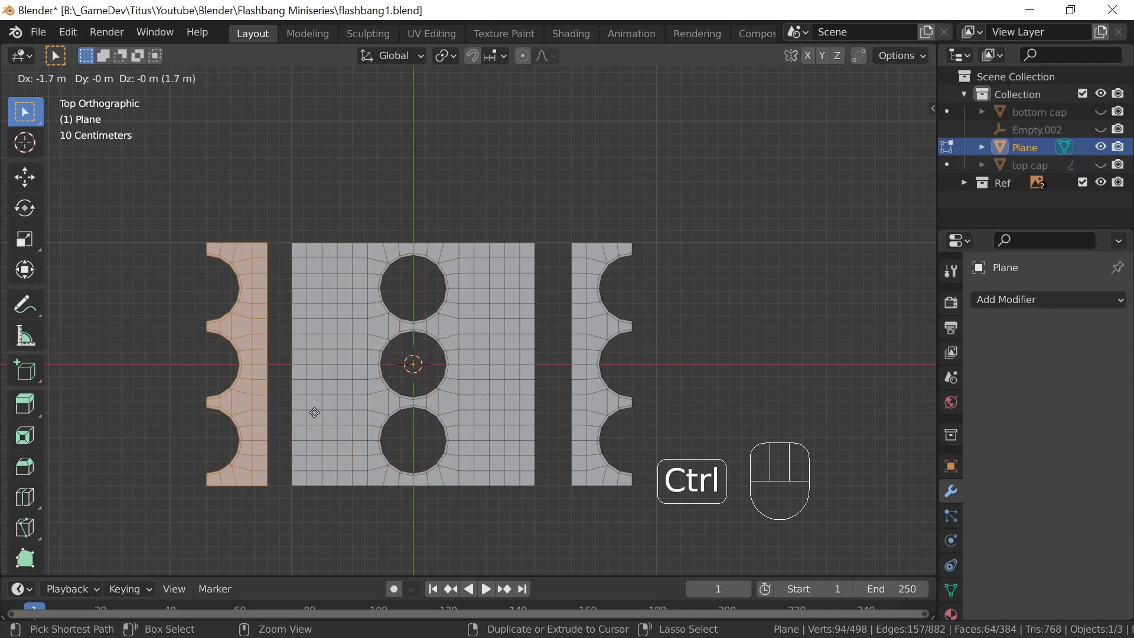
left_click(394, 157, "ctrl")
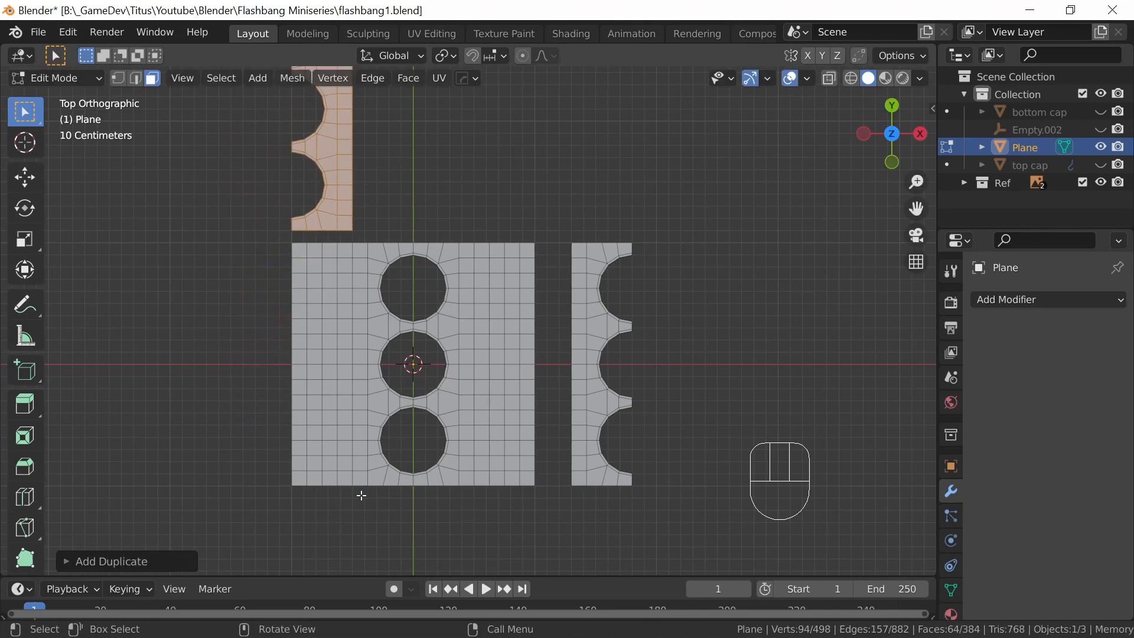
Step: Delete the faces of the plane's four outermost columns on the -X side
left_click_drag(345, 504, 264, 245)
key("x")
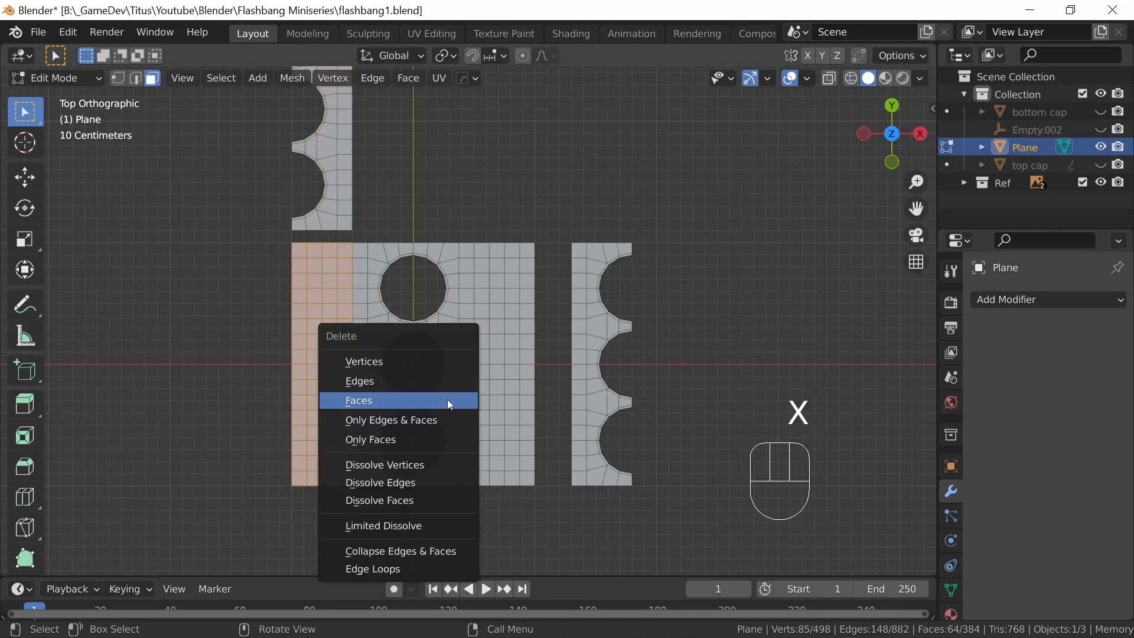
left_click(432, 406)
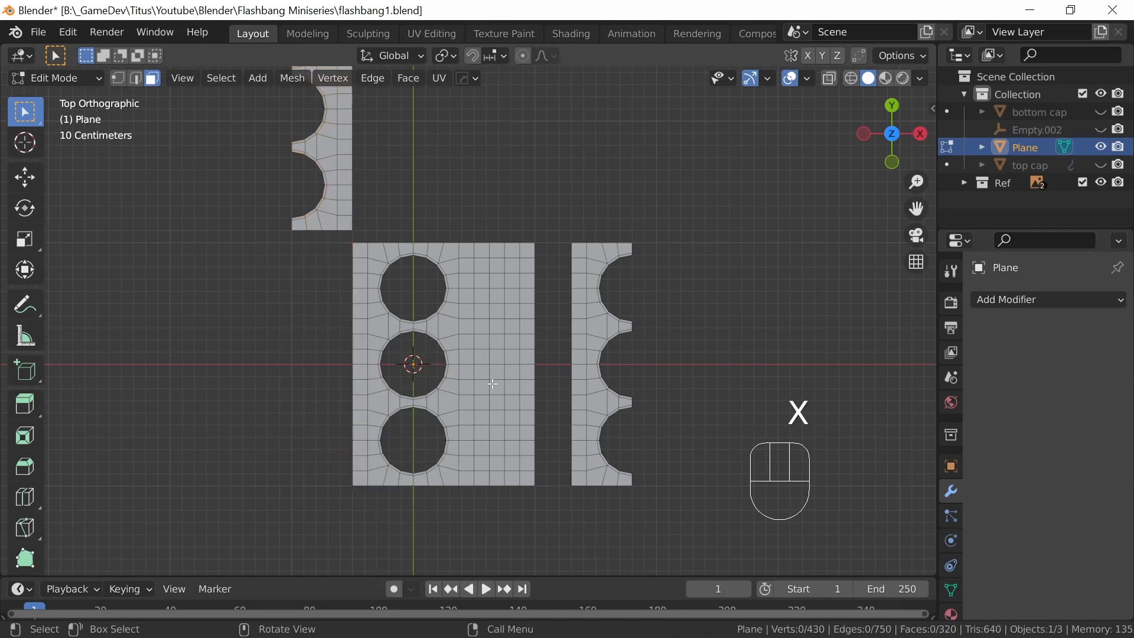
Step: Move the half-hole strip beyond the plane's +Y edge along -Y until it sits flush against the plane's -X edge
middle_click_drag(490, 369, 475, 419, "ctrl")
left_click_drag(309, 118, 378, 325)
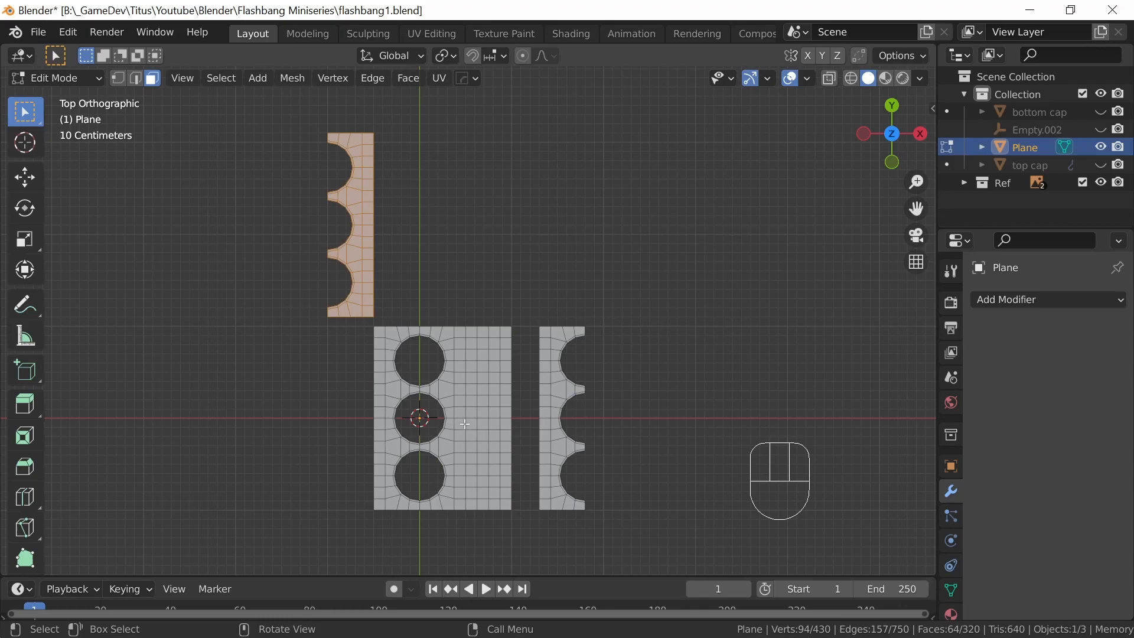
key("g")
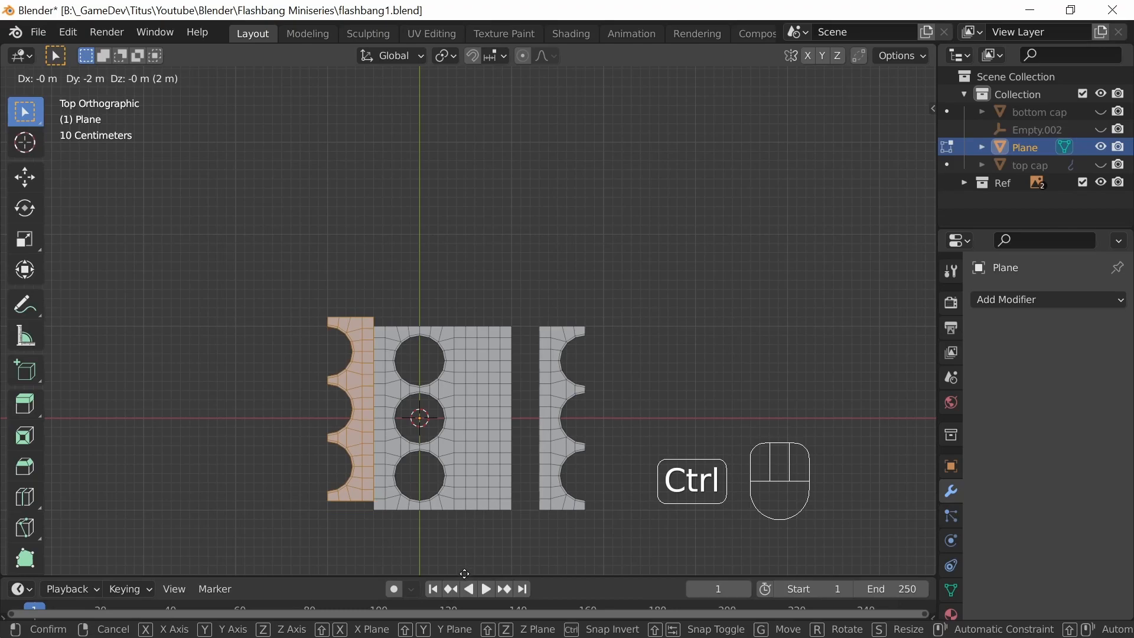
left_click(464, 575)
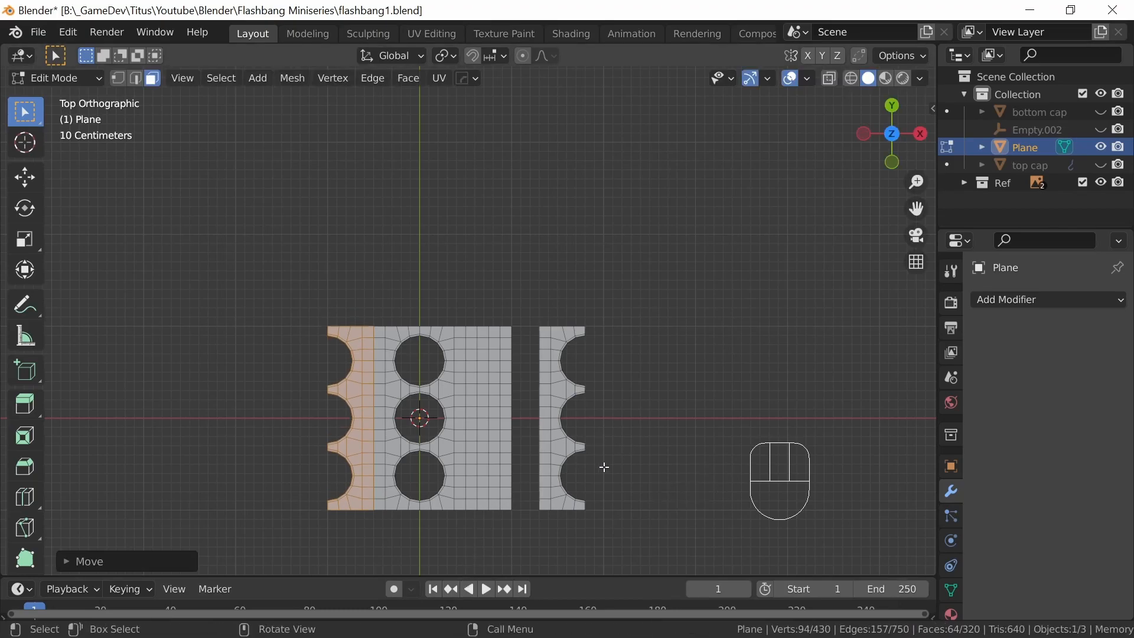
Step: Move the half-hole strip on the +X side to beyond the plane's +Y edge, aligned with the plane's four outermost +X columns
left_click_drag(539, 530, 613, 295)
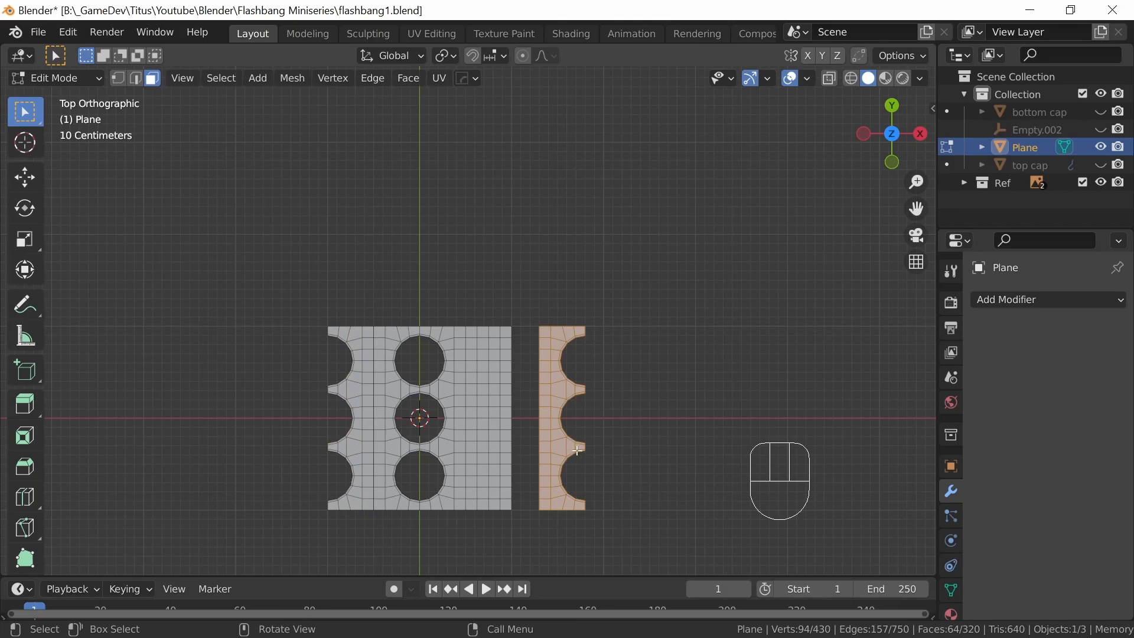
key("g")
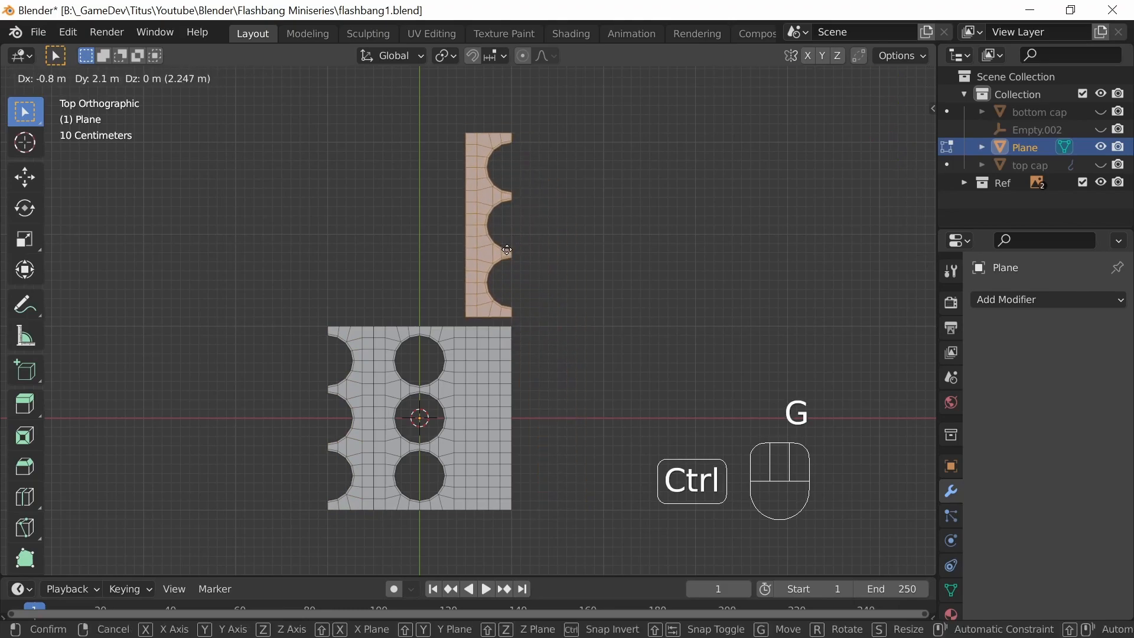
left_click(505, 244)
Step: Delete the faces of the plane's four outermost columns on the +X side
left_click_drag(529, 530, 490, 327)
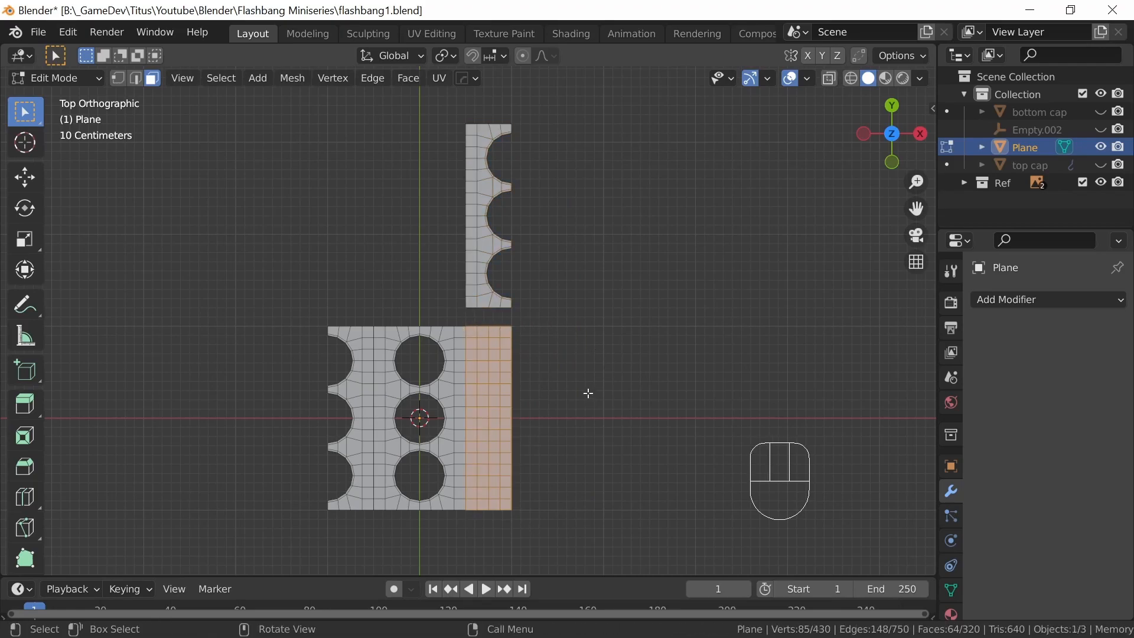
key("x")
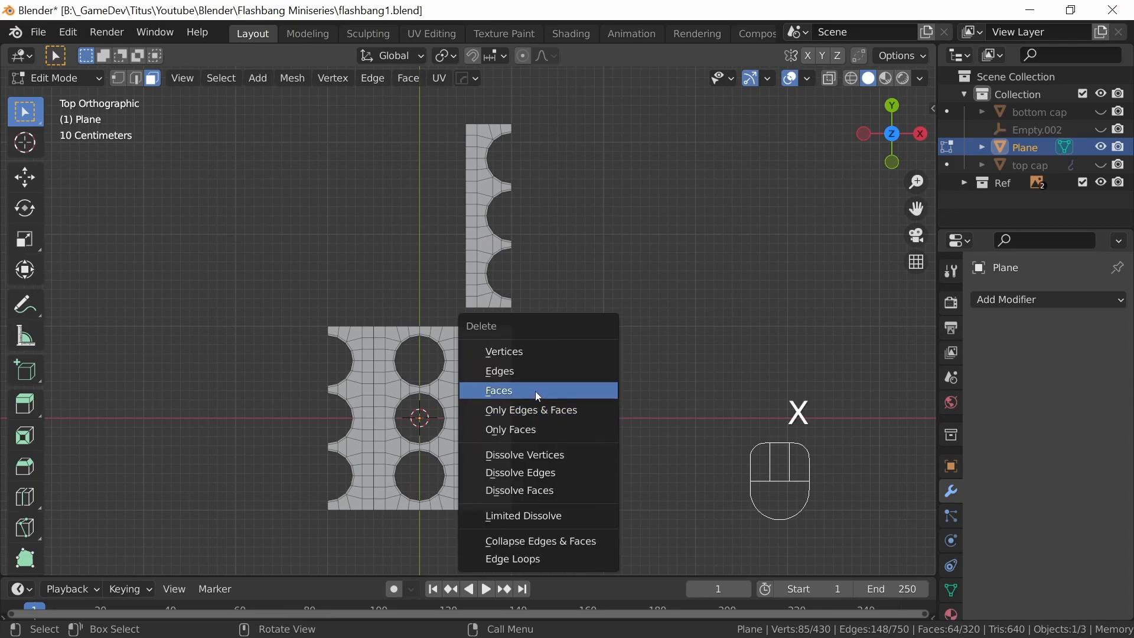
left_click(536, 390)
Step: Move the remaining half-hole strip along -Y into the gap on the plane's +X side, flush with its edges, and return to Object Mode
left_click_drag(455, 109, 552, 307)
key("g")
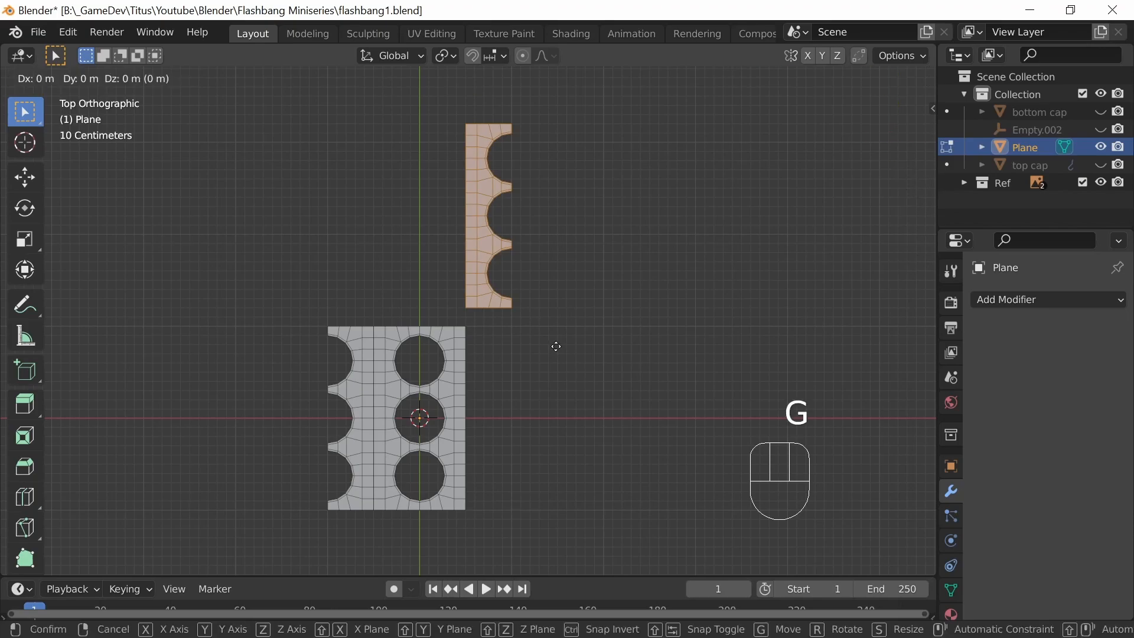
left_click(555, 544, "ctrl")
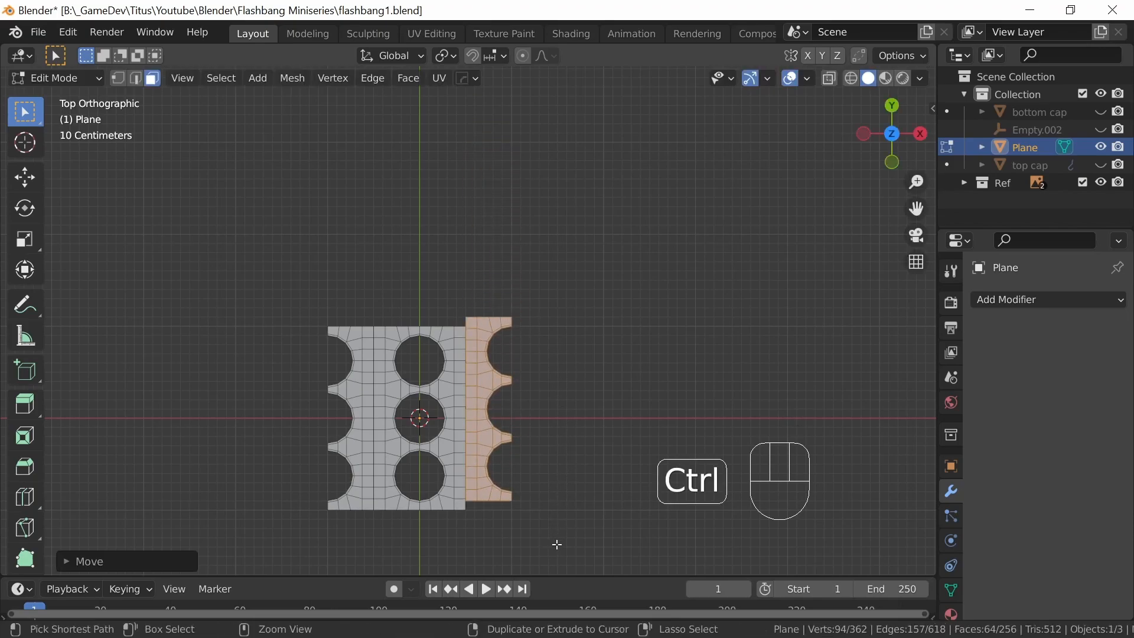
key("g")
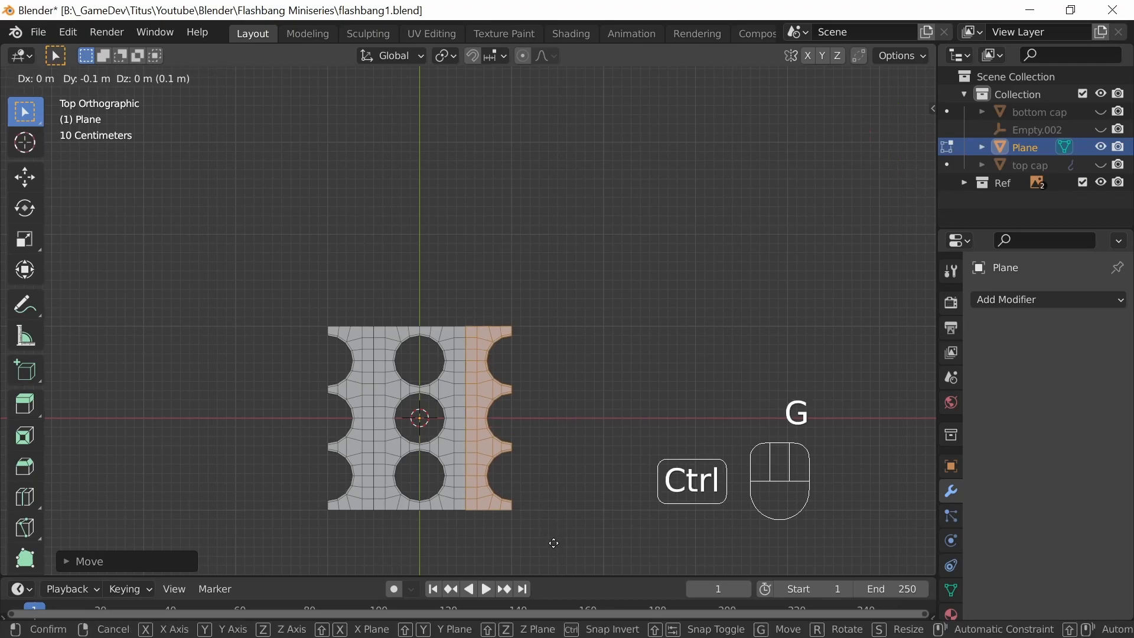
left_click(561, 529, "ctrl")
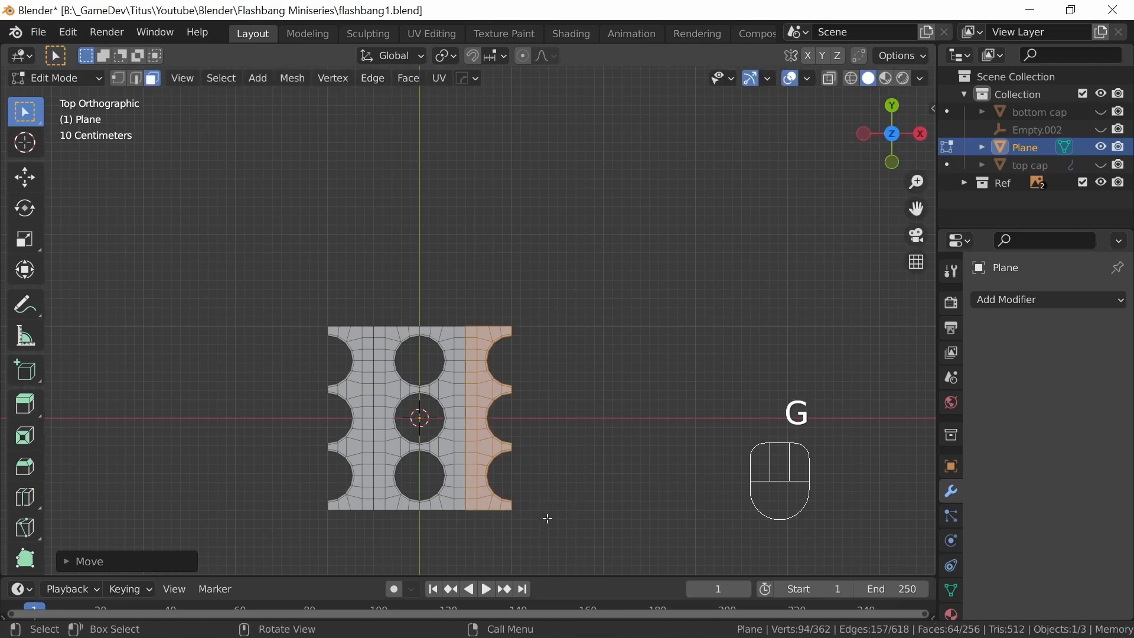
key("Tab")
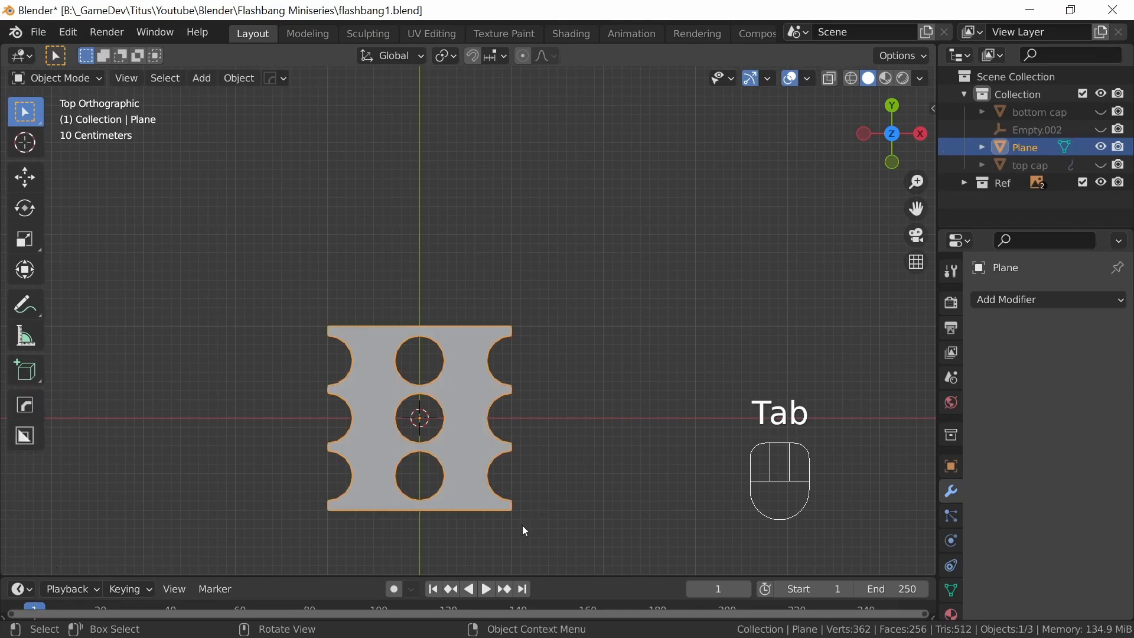
Step: Unhide Empty.002 in the viewport
middle_click_drag(513, 507, 513, 438)
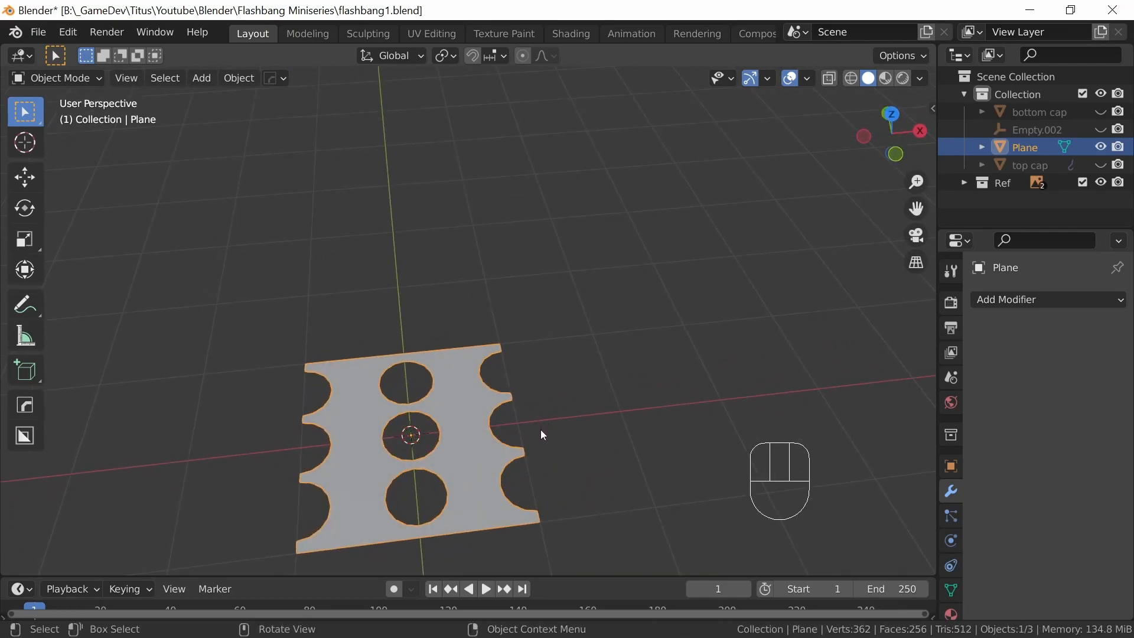
middle_click_drag(542, 435, 448, 452)
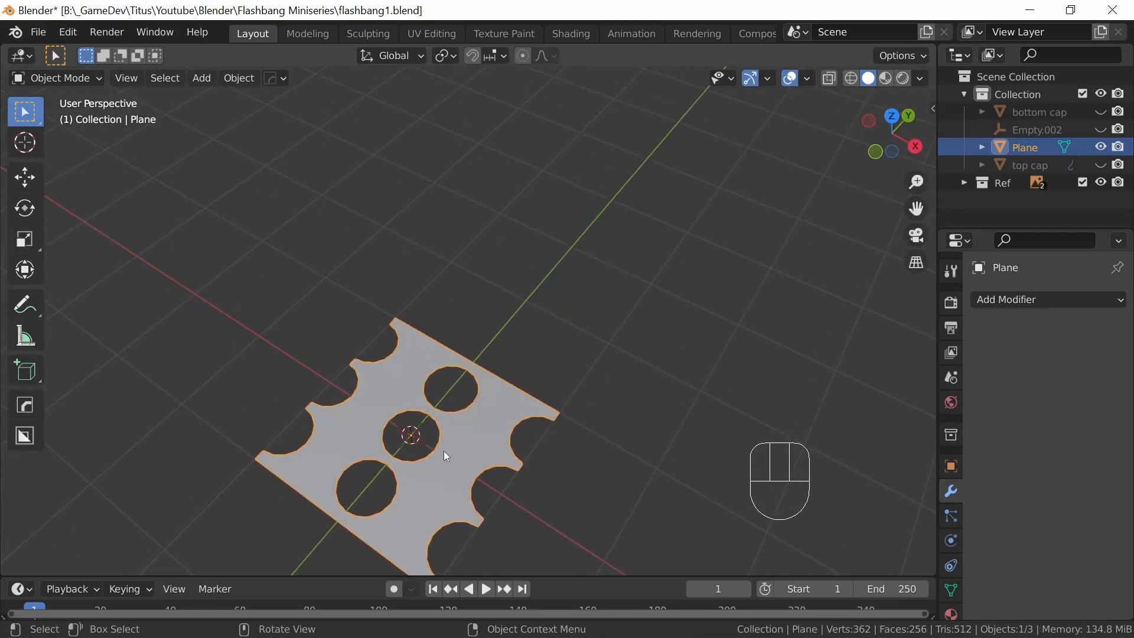
middle_click_drag(501, 475, 492, 511)
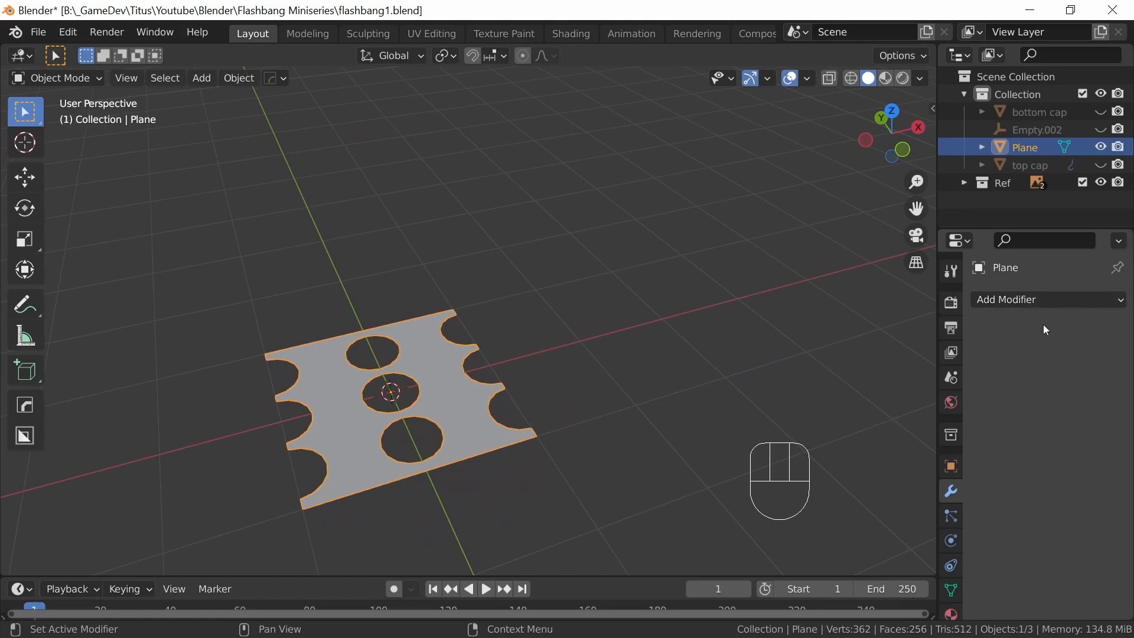
left_click(1101, 131)
Step: Add an Array modifier to the perforated plane with a count of 3 along X
middle_click_drag(487, 410, 492, 511)
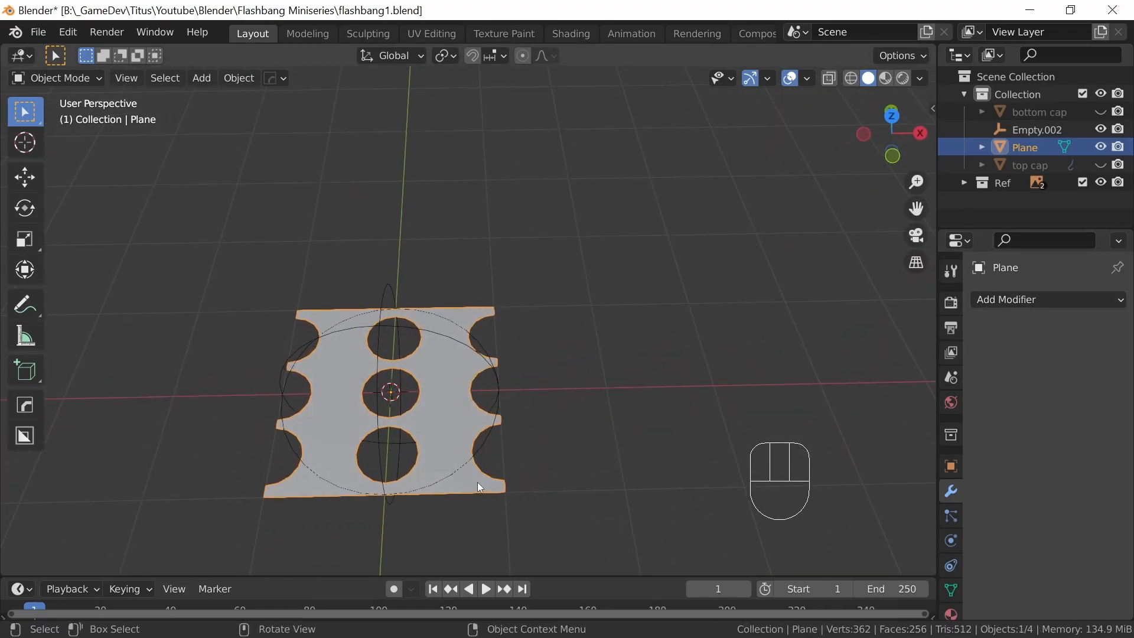
left_click(1035, 299)
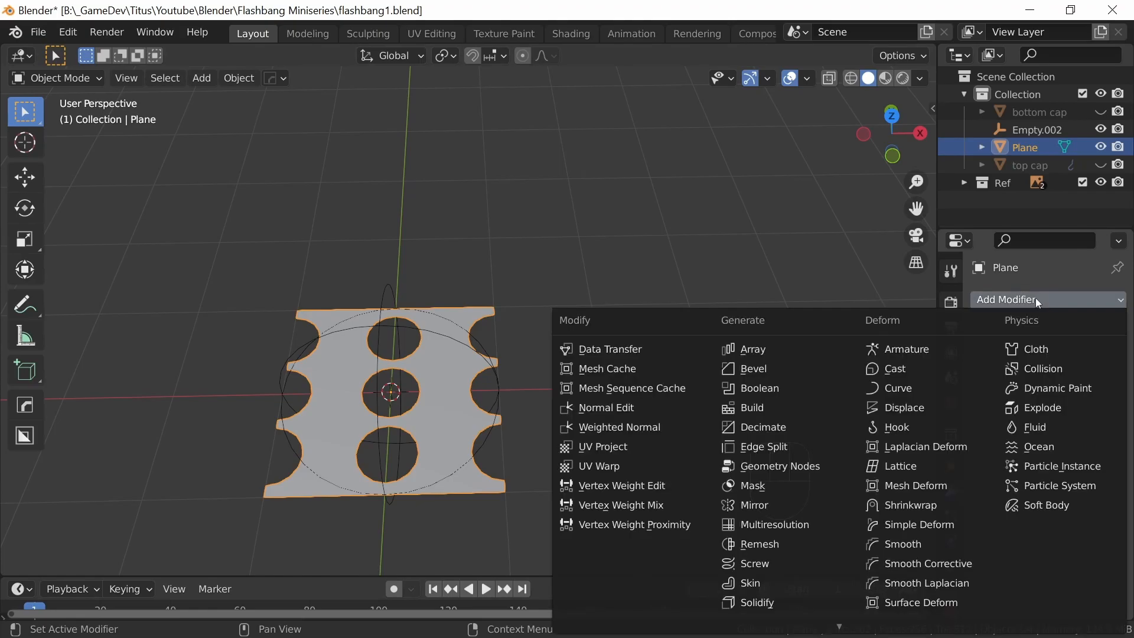
left_click(762, 351)
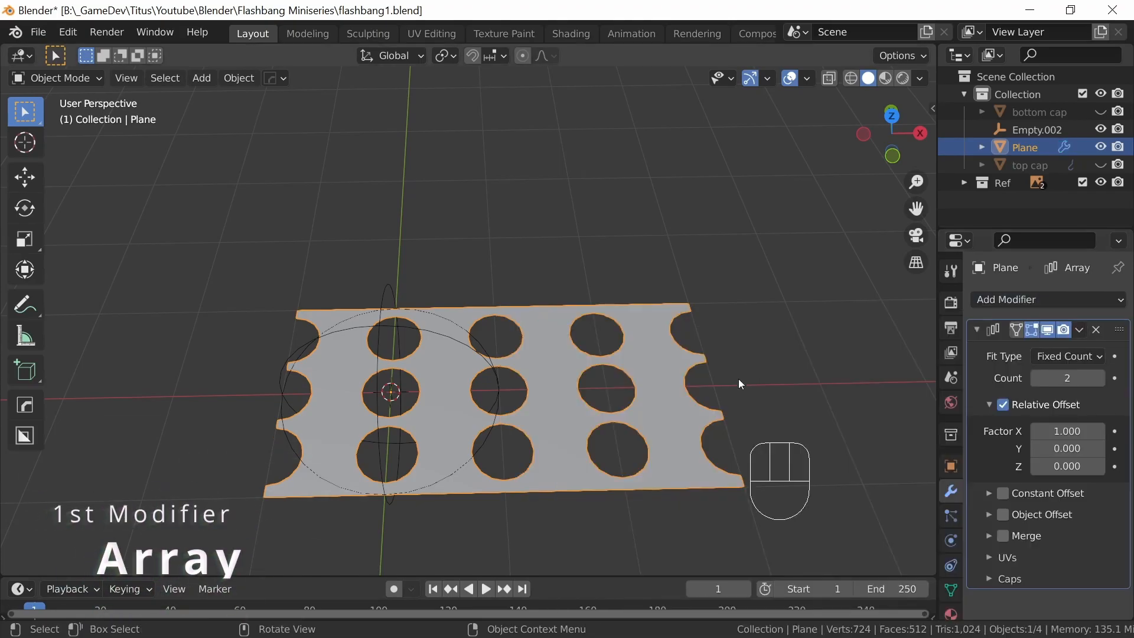
left_click(1100, 376)
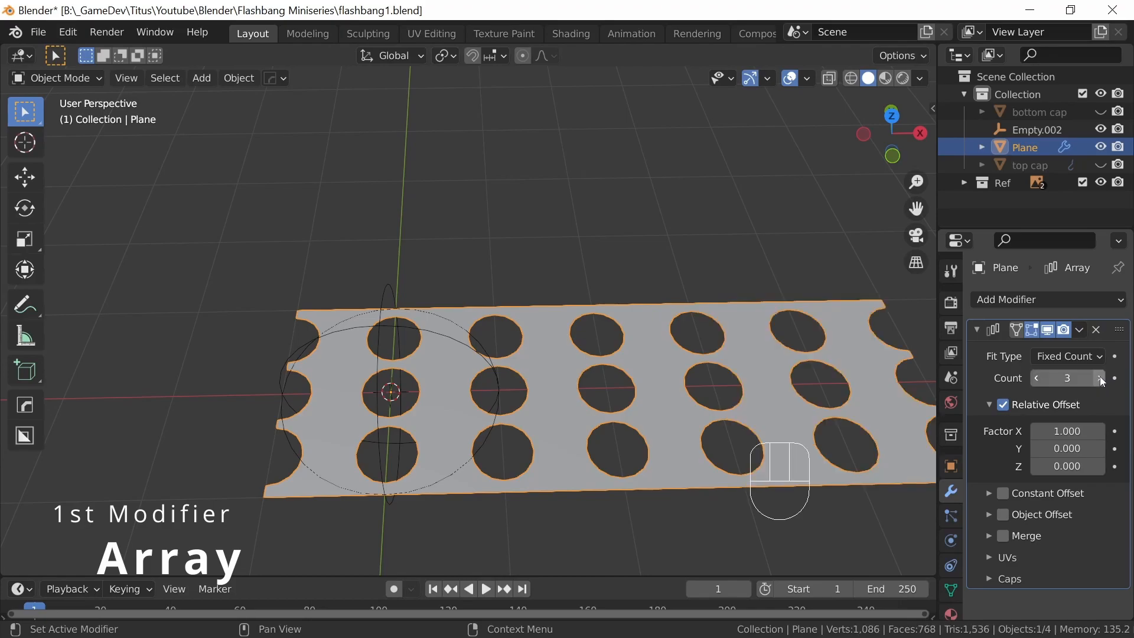
left_click(978, 330)
Step: Duplicate the Array modifier and set the copy's relative offset to X 0 and Y 1
left_click(1080, 329)
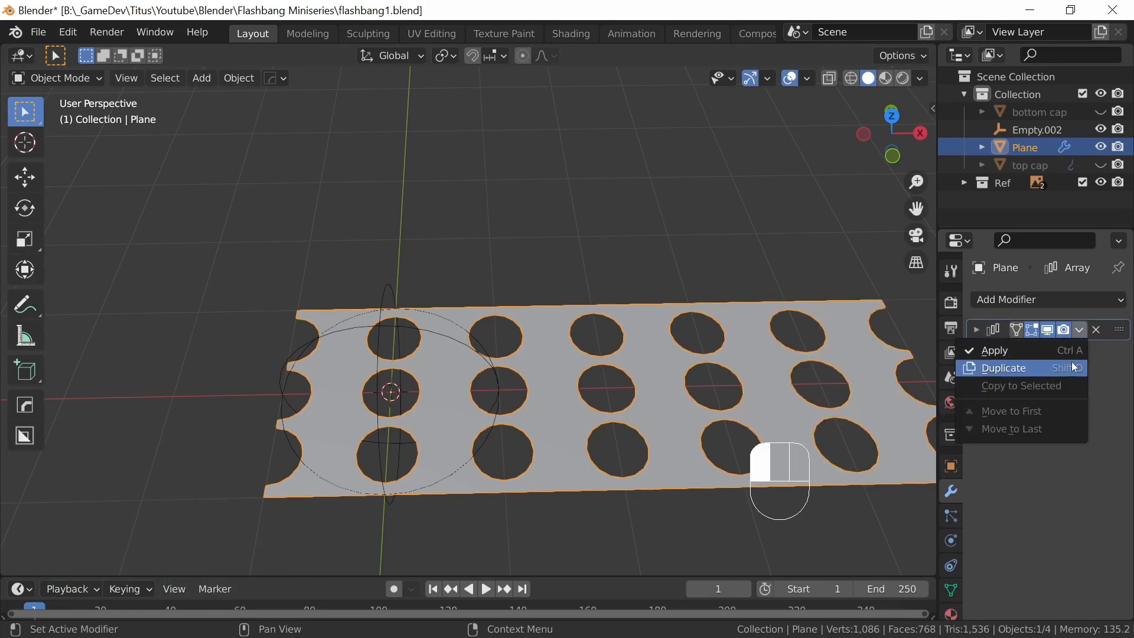
left_click(1042, 369)
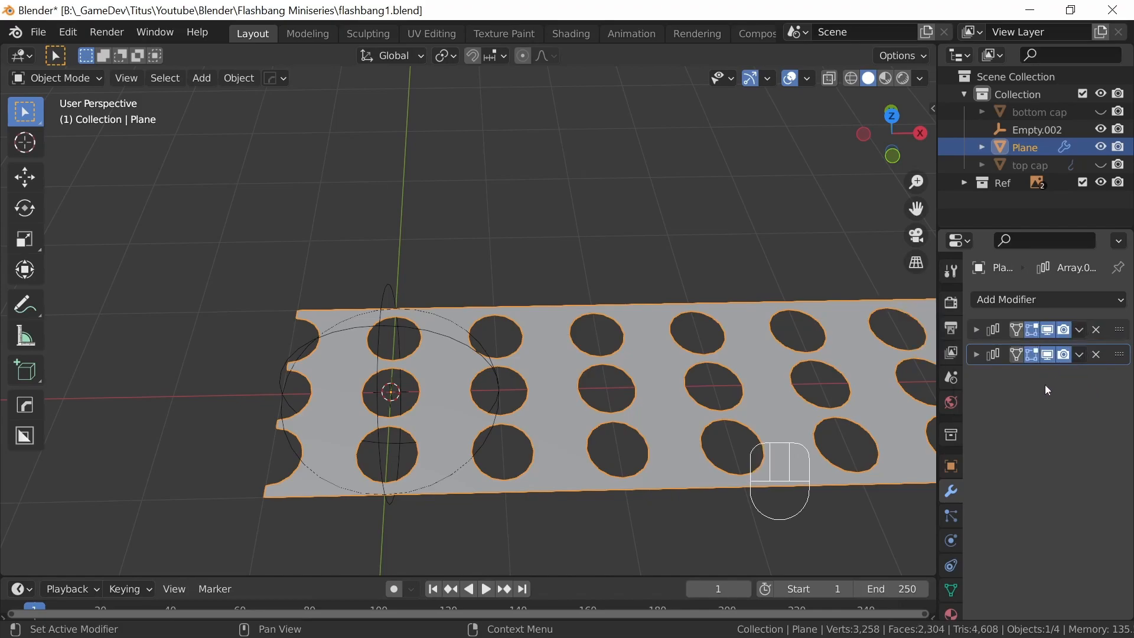
left_click(977, 355)
double_click(1069, 474)
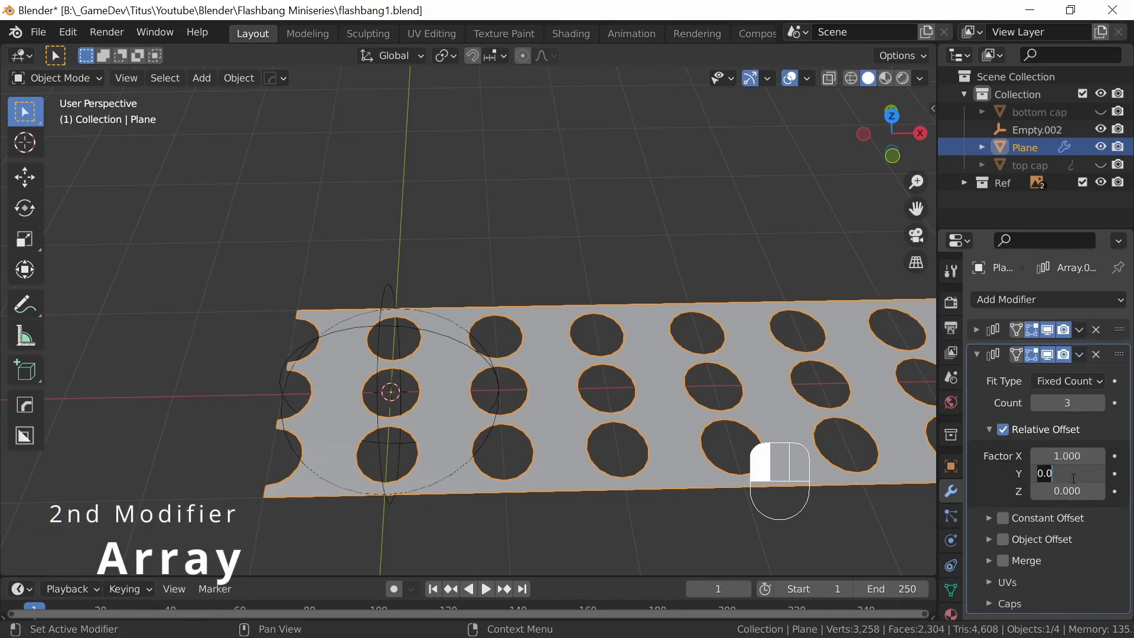
type("1")
key("Return")
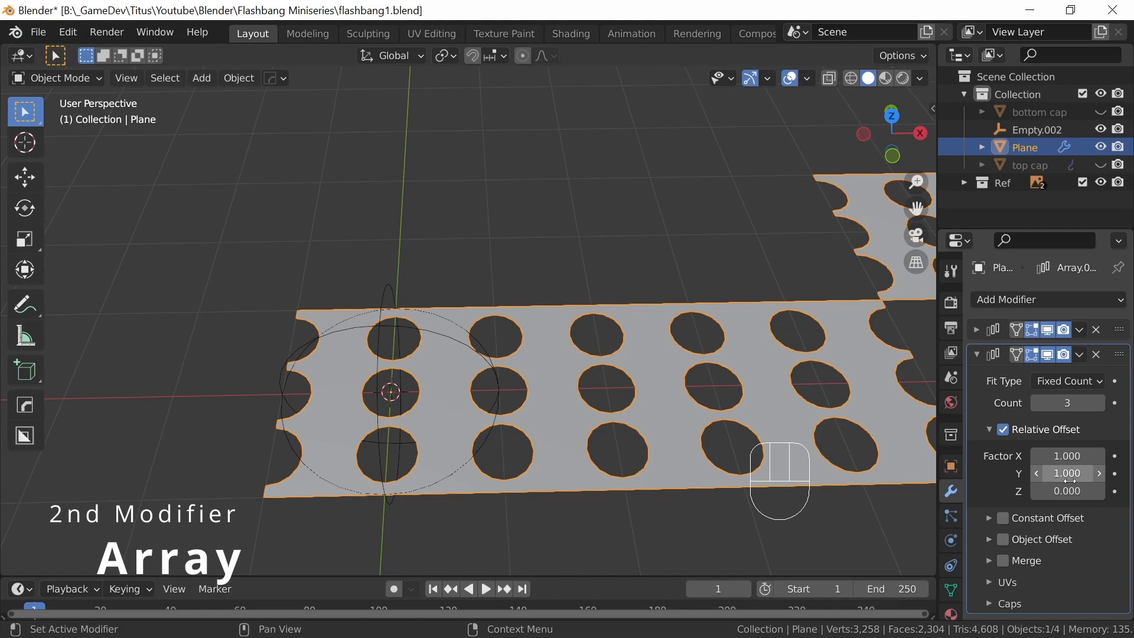
double_click(1084, 465)
type("0")
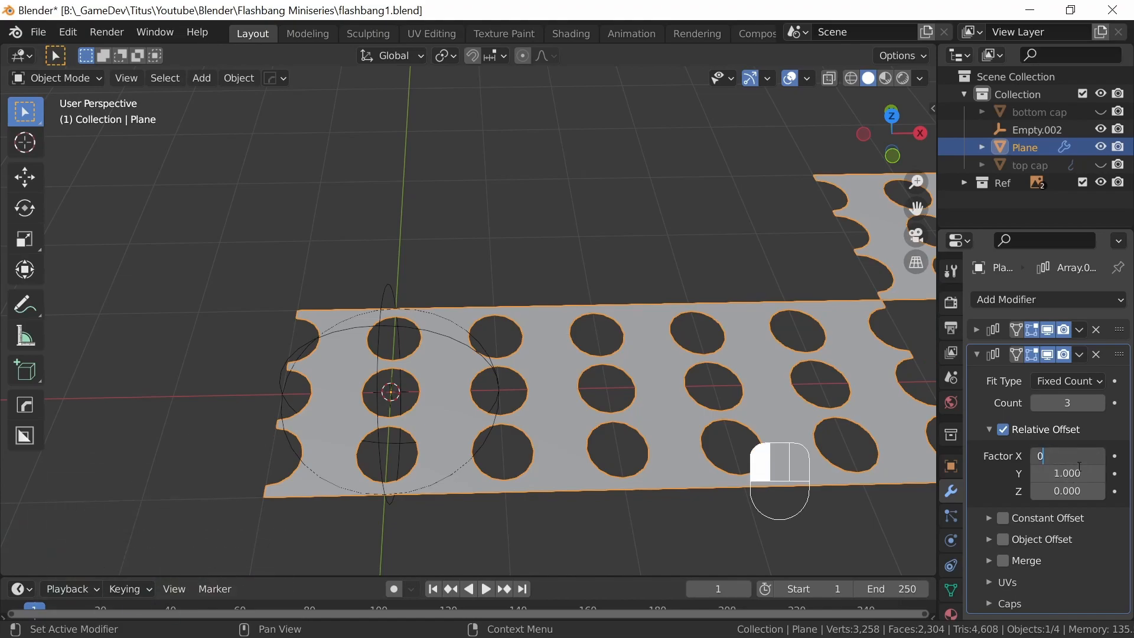
key("Return")
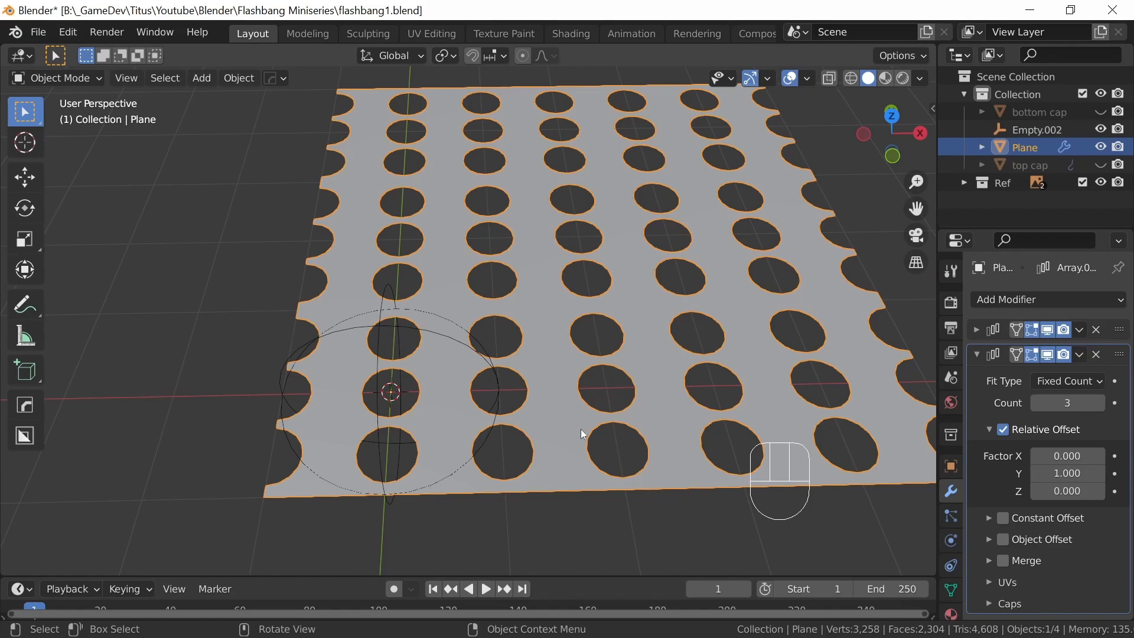
left_click(977, 354)
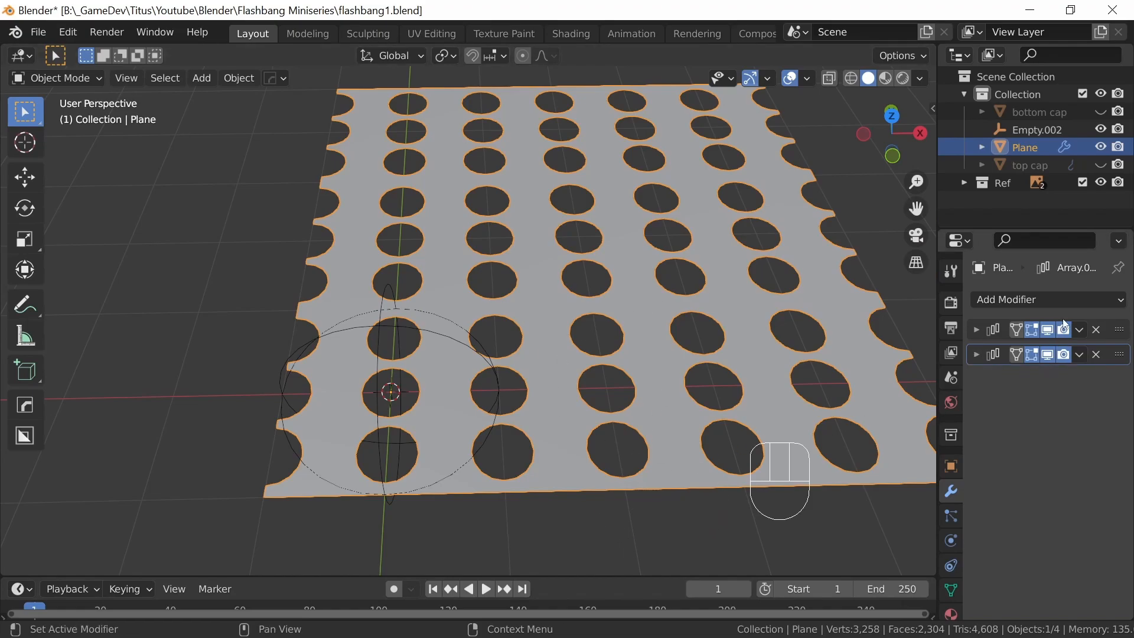
Step: Add a Simple Deform modifier to the plane, set to Bend with Empty.002 as its origin
left_click(1064, 300)
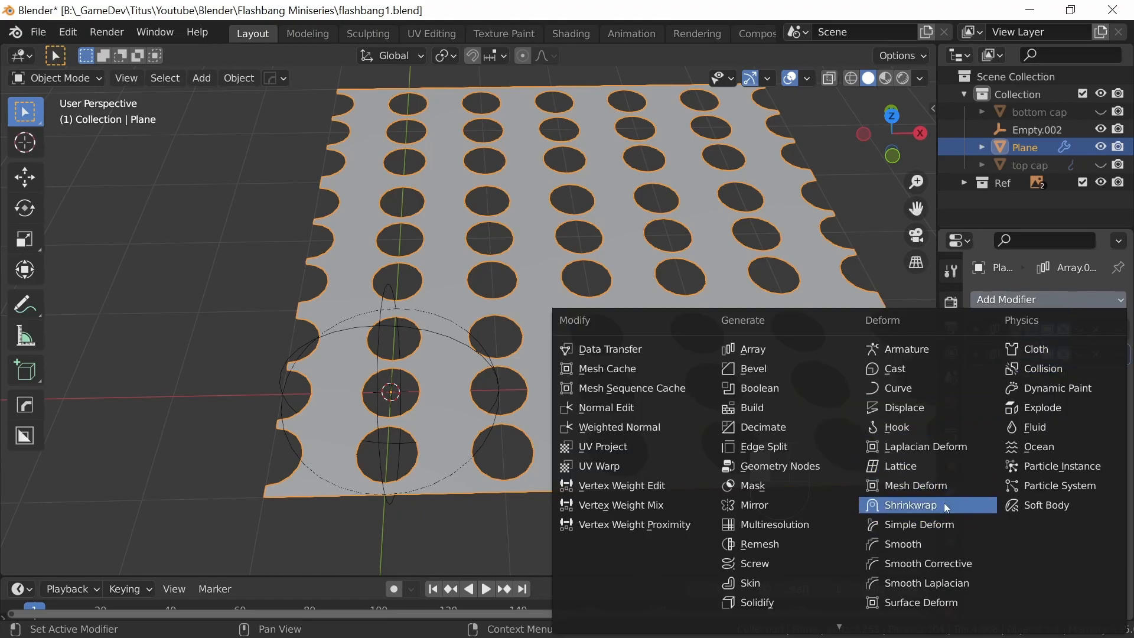
left_click(948, 524)
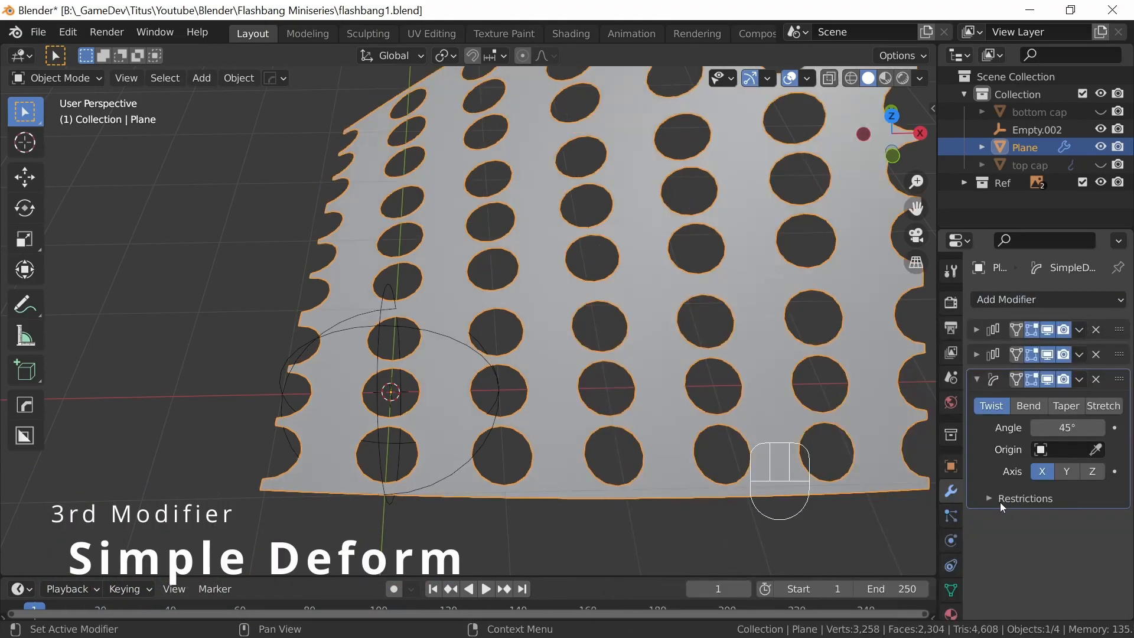
middle_click_drag(927, 497, 688, 459, "shift")
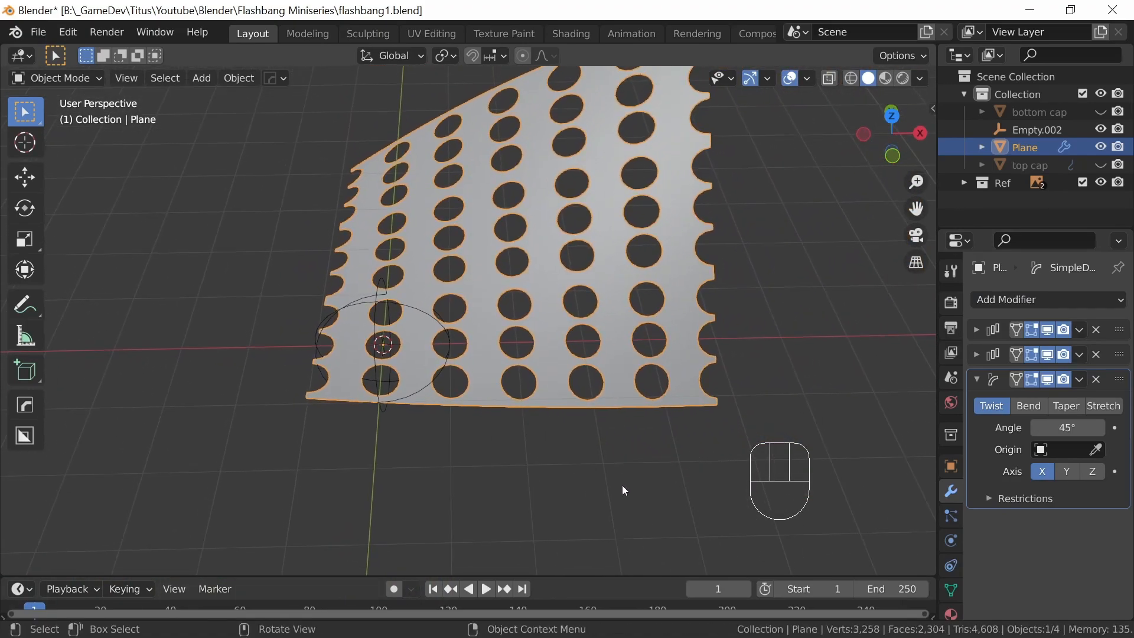
left_click(1030, 406)
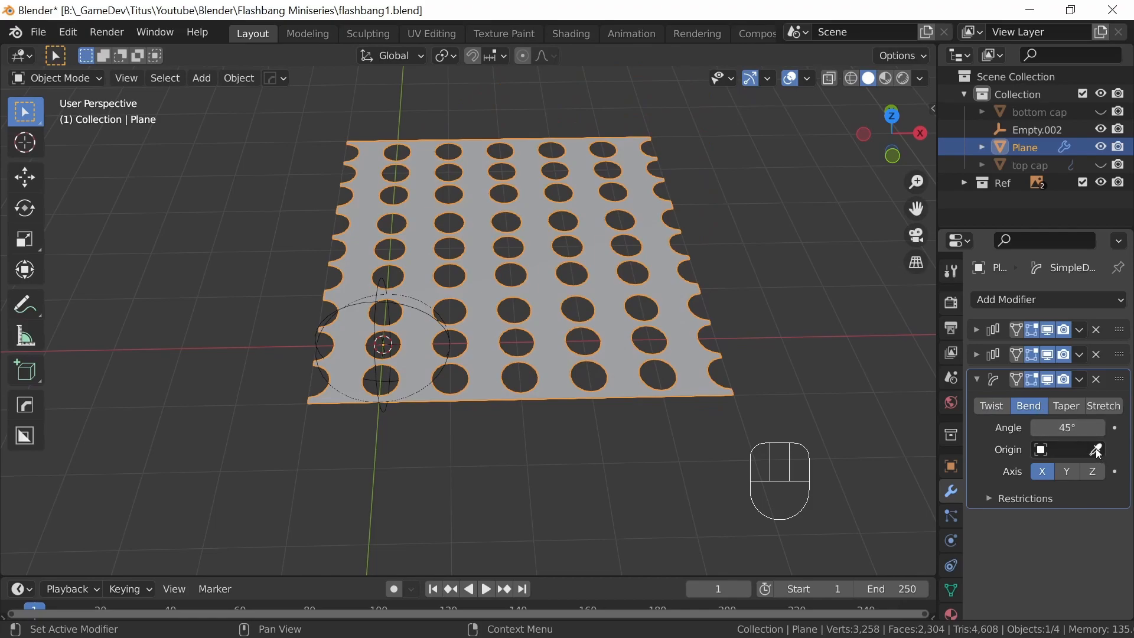
left_click(1097, 452)
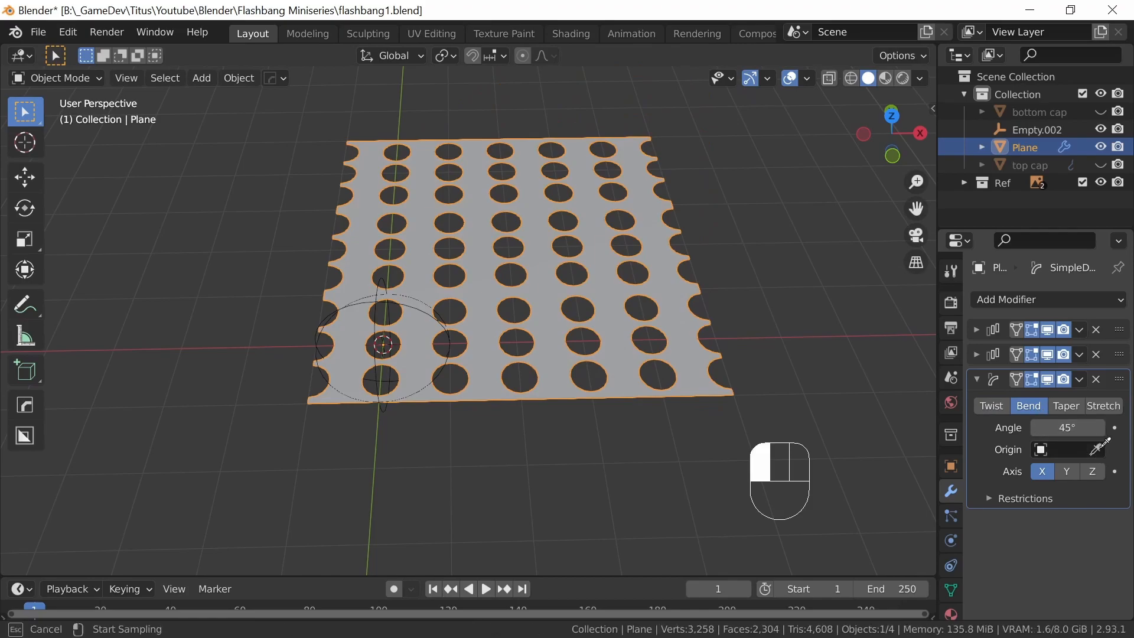
left_click(431, 311)
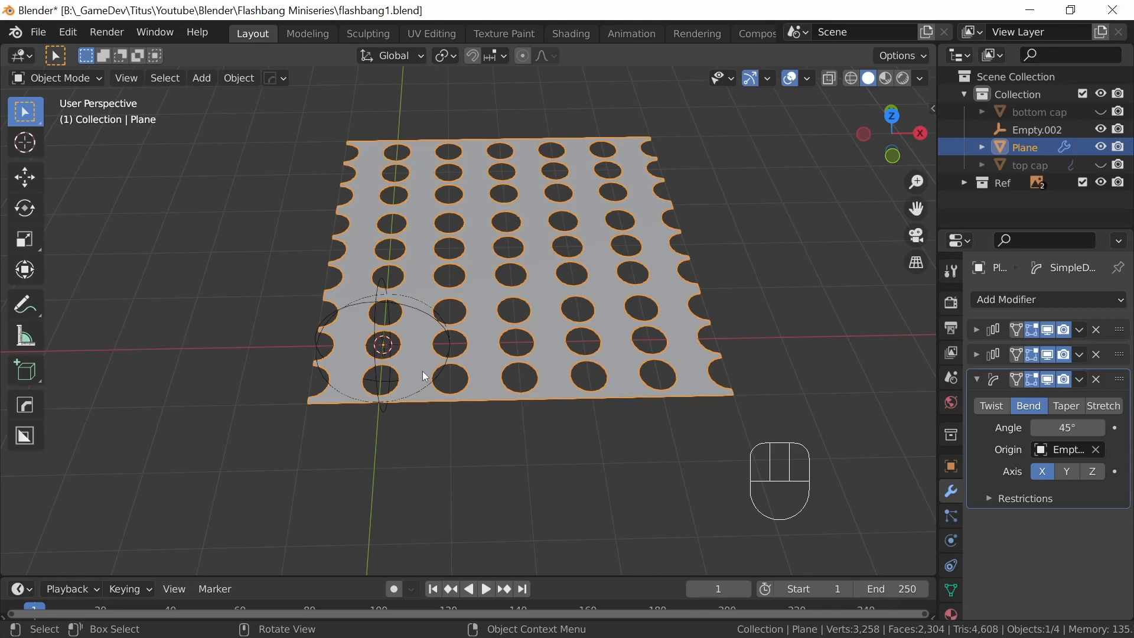
Step: Select Empty.002, the origin object of the plane's bend
left_click(1033, 130)
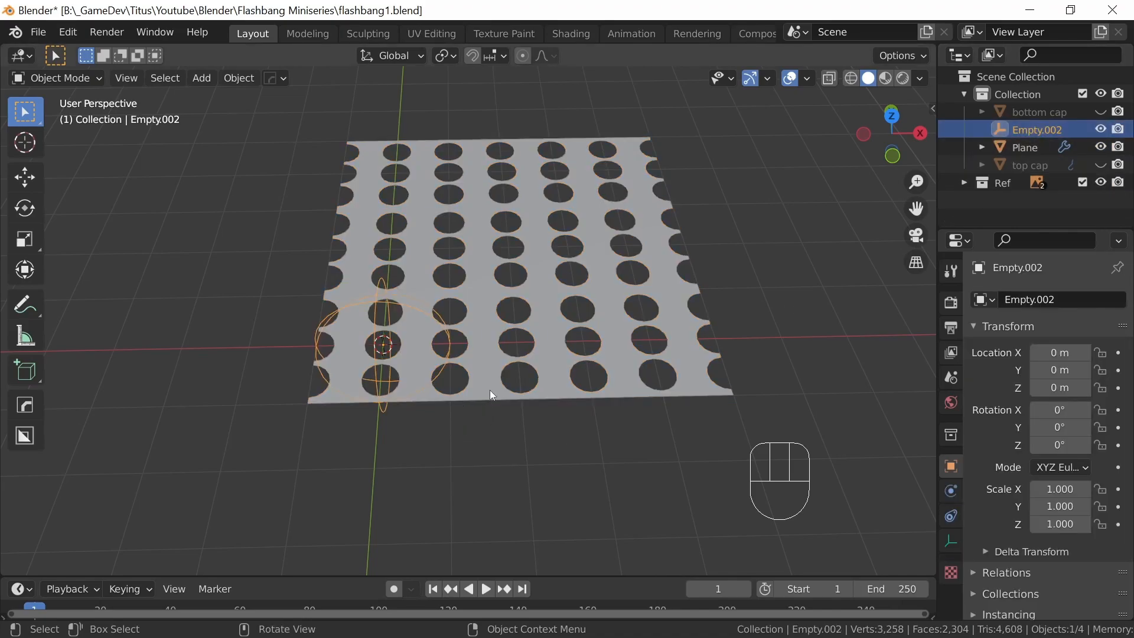
key("r")
key("x")
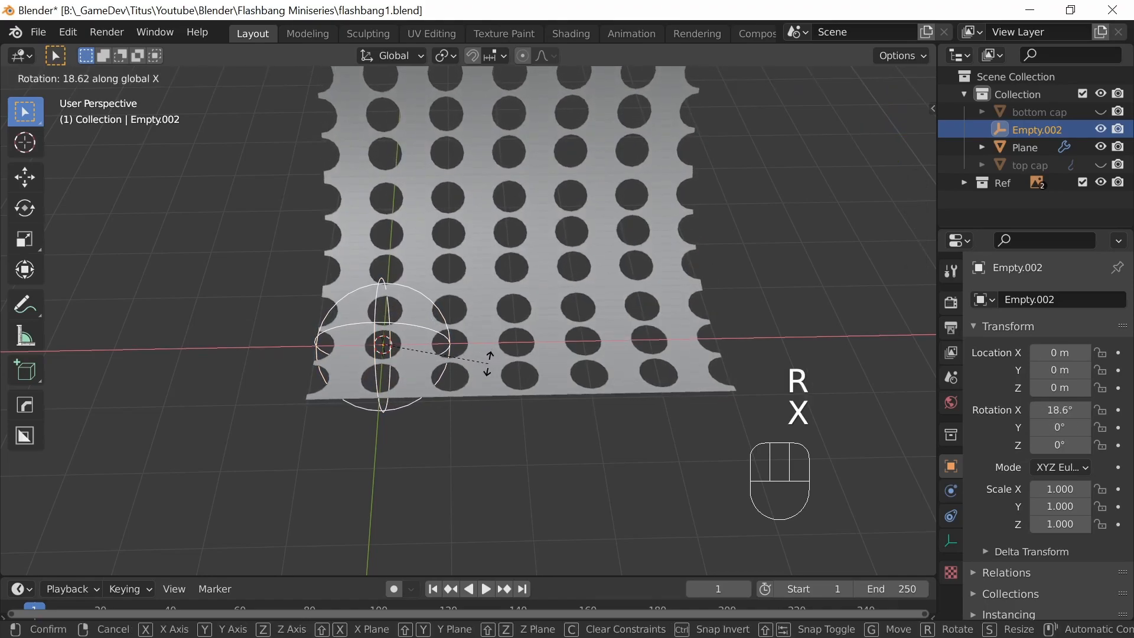
type("90")
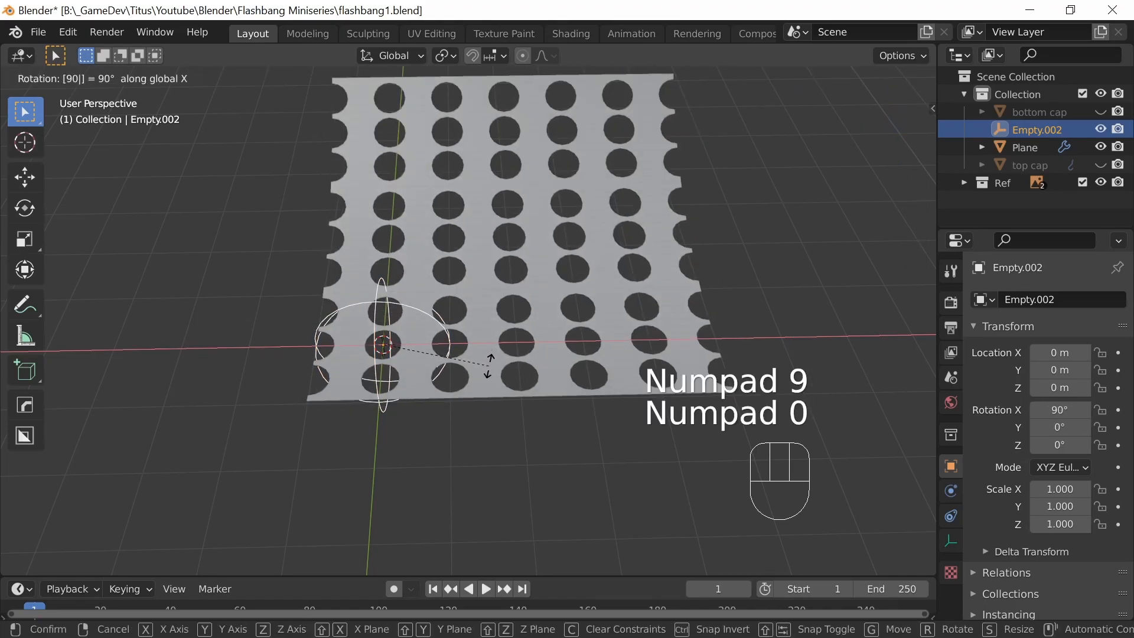
right_click(491, 363)
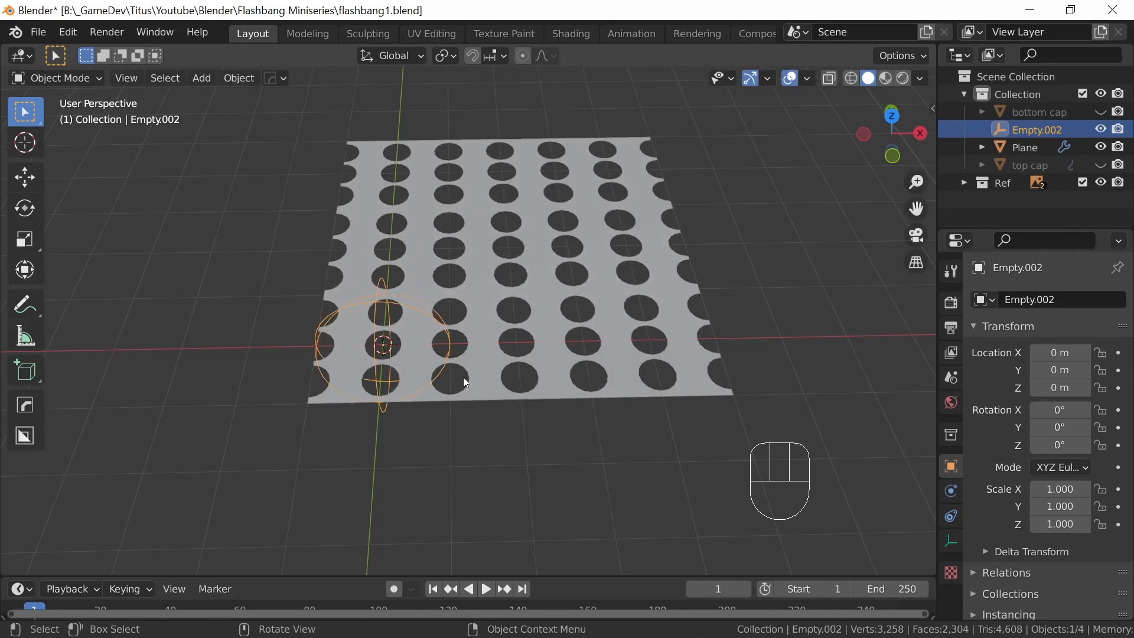
Step: Rotate Empty.002 by 90° about the global X axis
key("r")
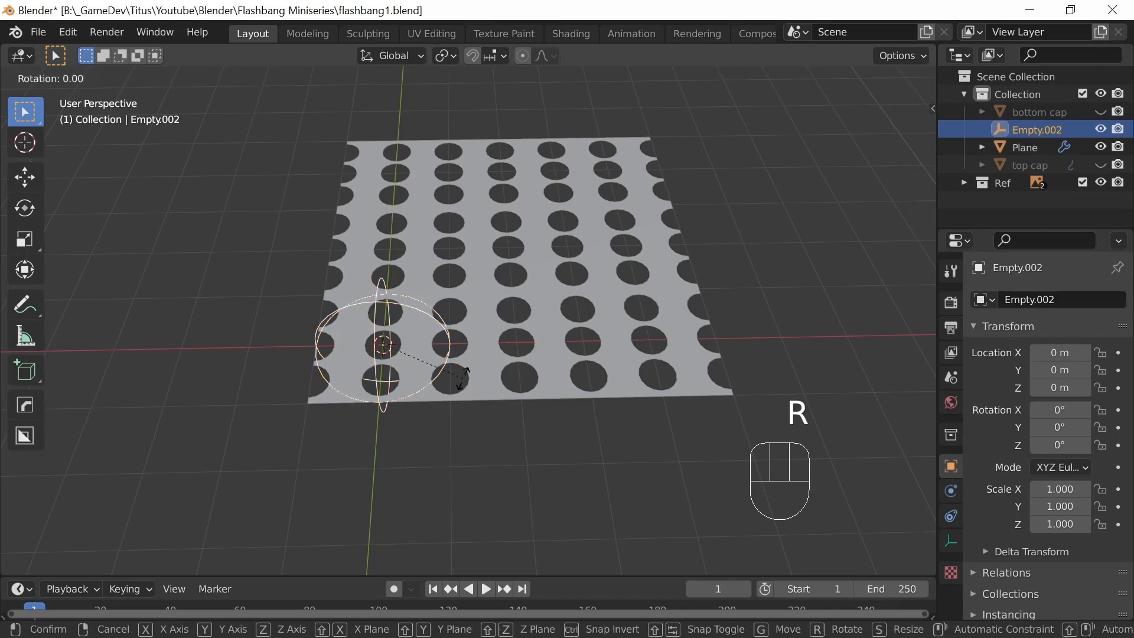
key("x")
key("KP_9")
key("KP_0")
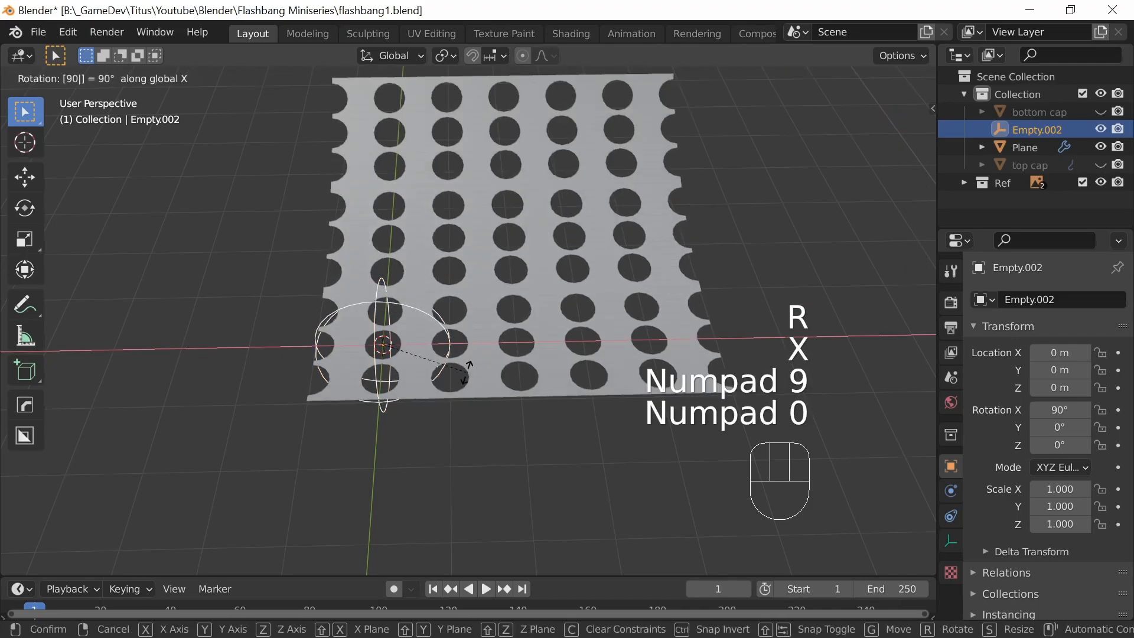
key("Return")
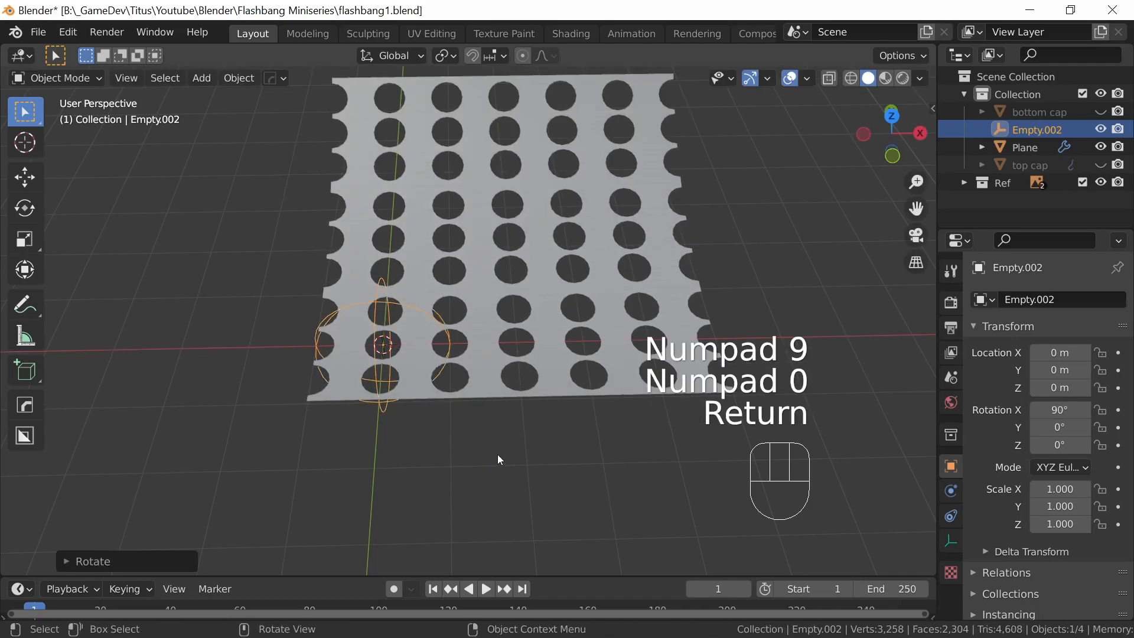
Step: Set the bend angle of the perforated plane's Simple Deform modifier to 360° to roll it into a tube
middle_click_drag(502, 453, 635, 385)
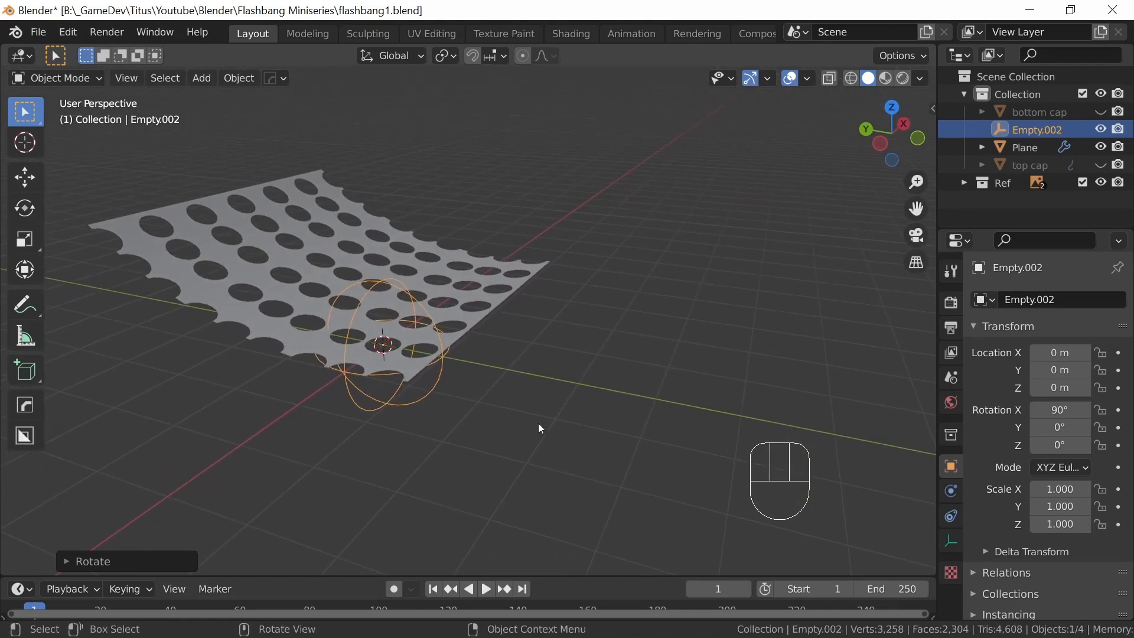
left_click(315, 245)
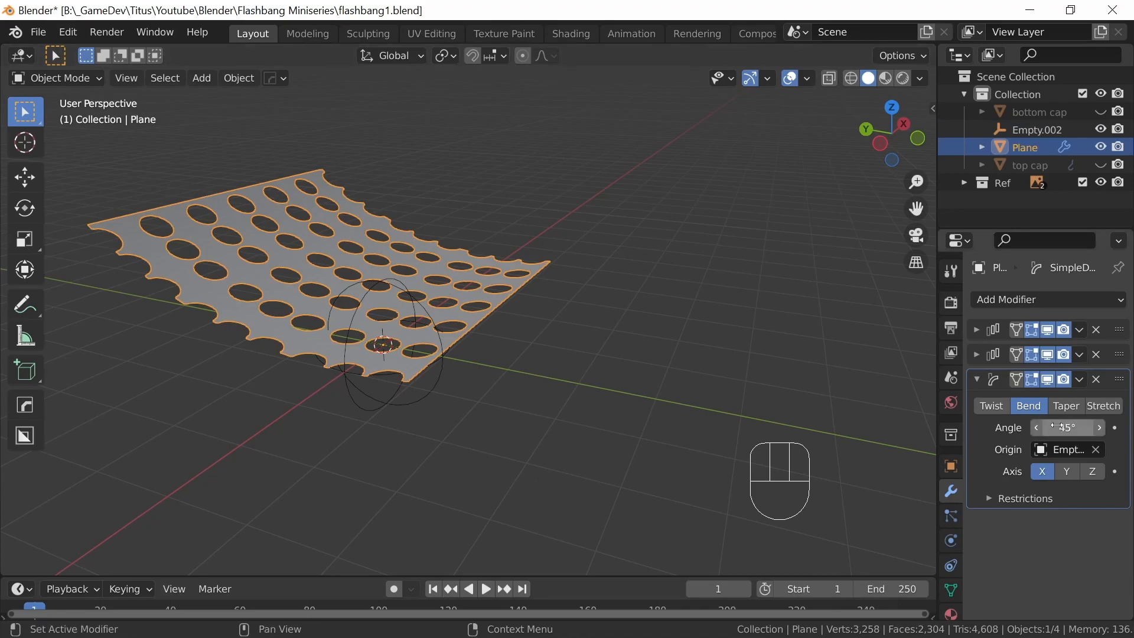
left_click(1101, 428)
mouse_move(1061, 428)
left_mouse_down()
mouse_move(1114, 428)
mouse_move(1079, 428)
left_mouse_up()
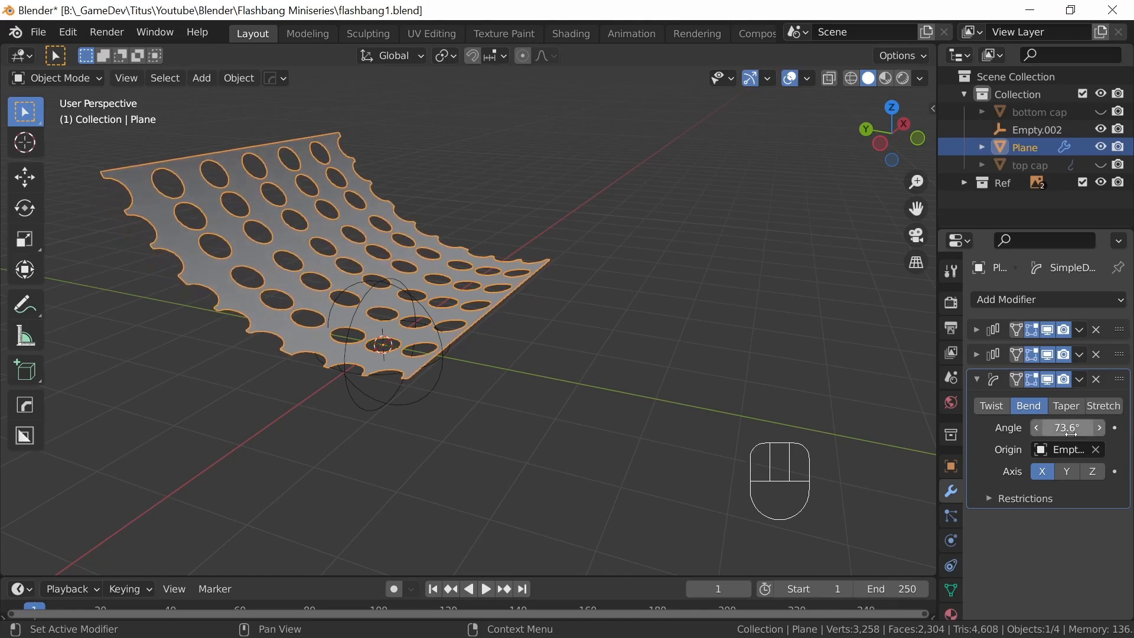
left_click(1065, 428)
type("360")
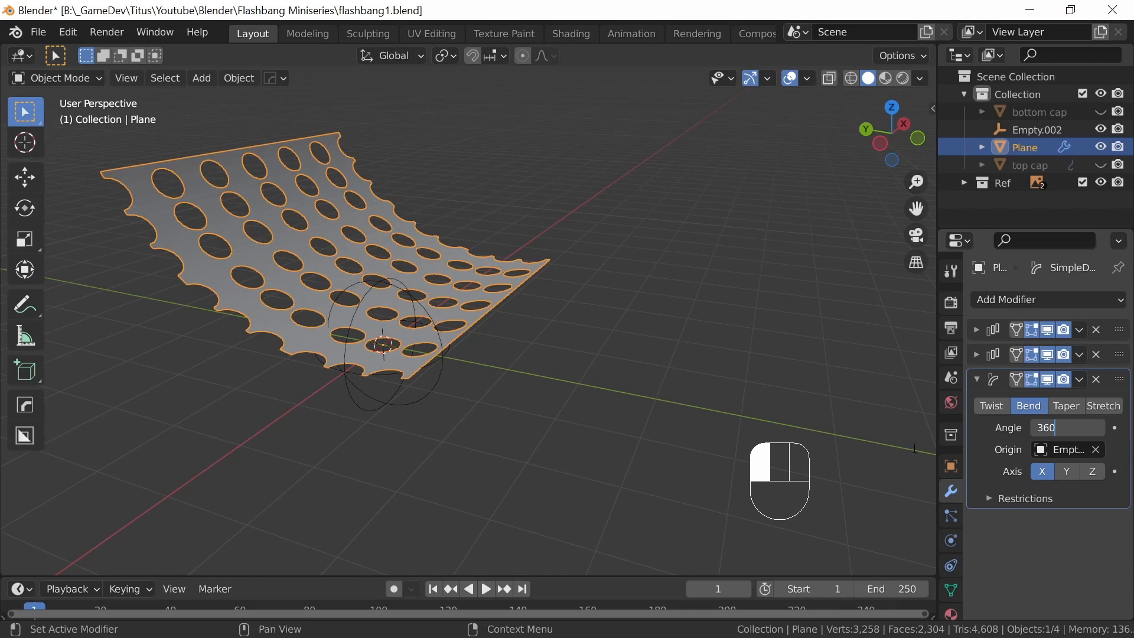
left_click(925, 468)
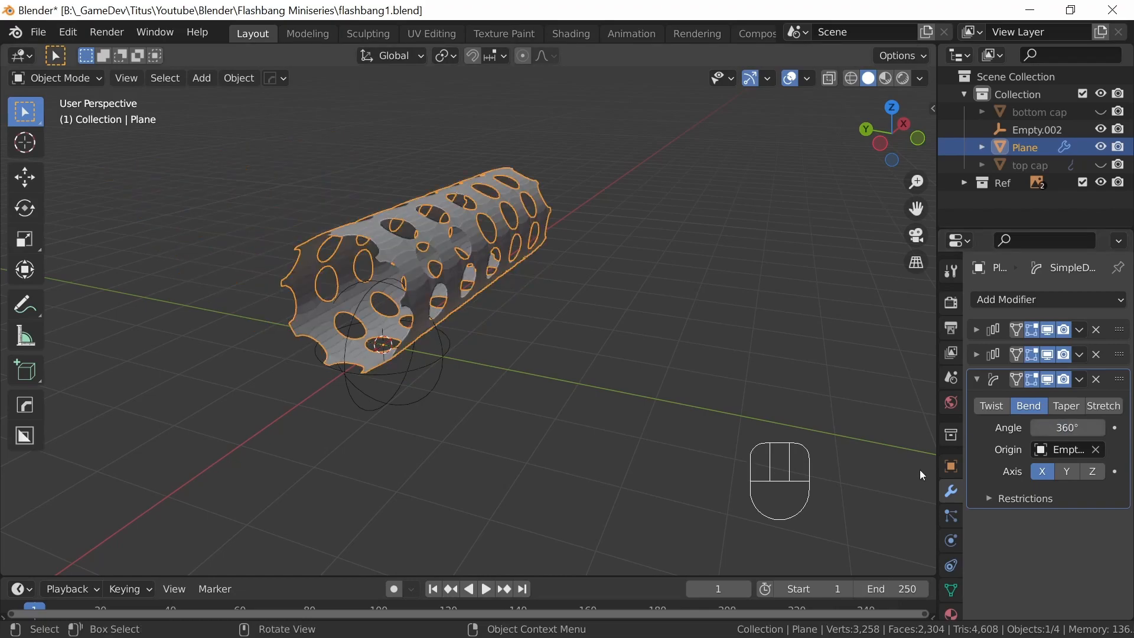
middle_click_drag(630, 324, 547, 310)
middle_click_drag(502, 346, 596, 318)
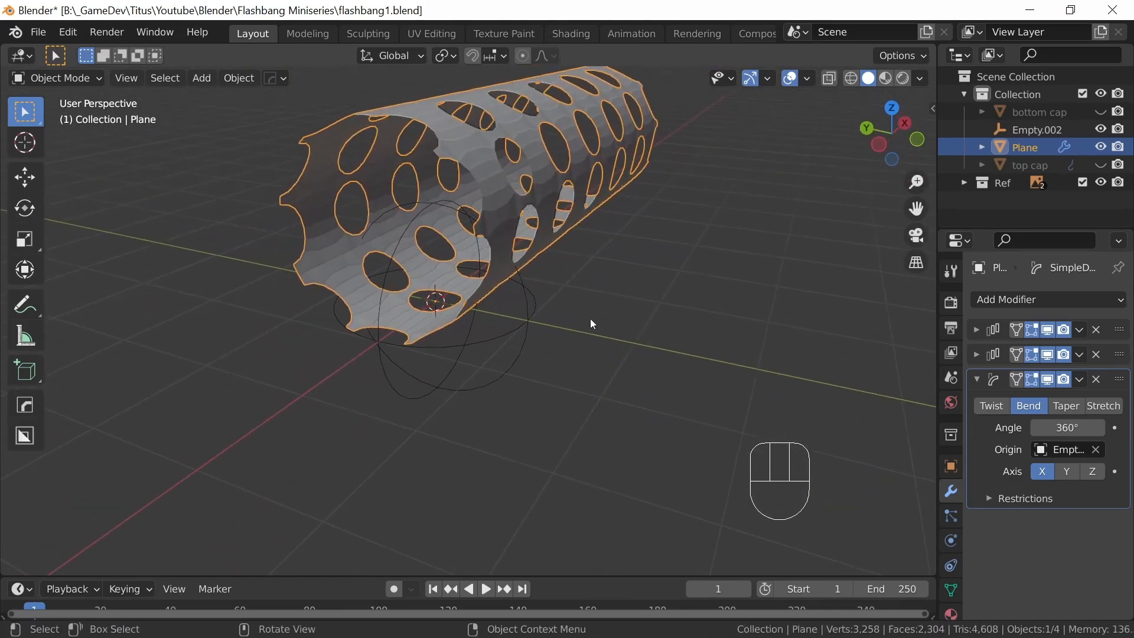
left_click(529, 323)
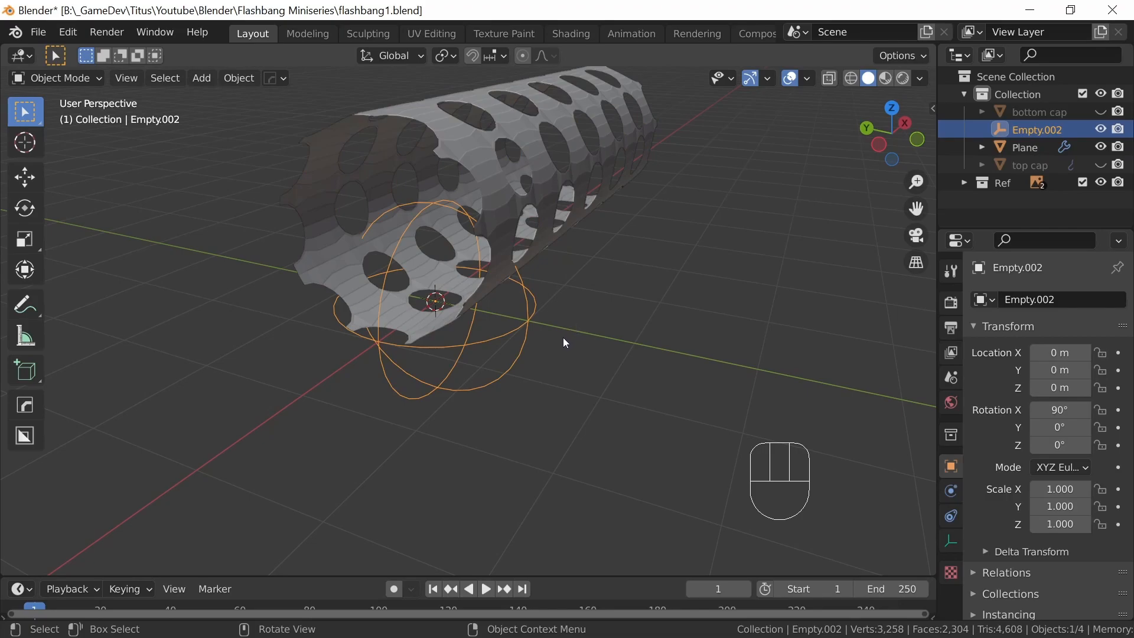
key("g")
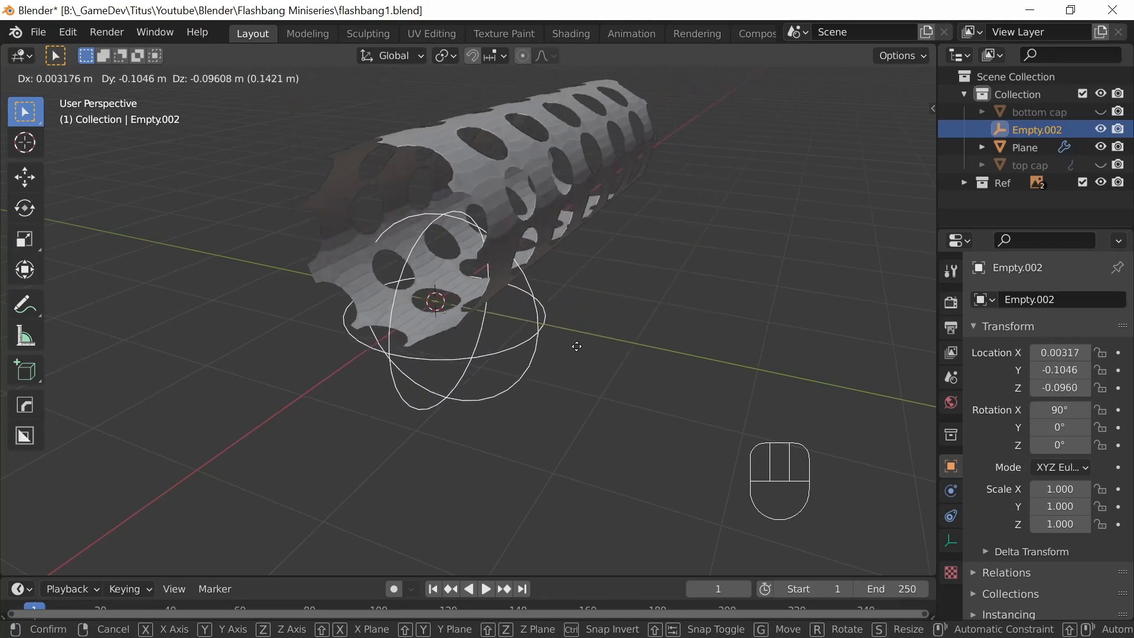
right_click(596, 348)
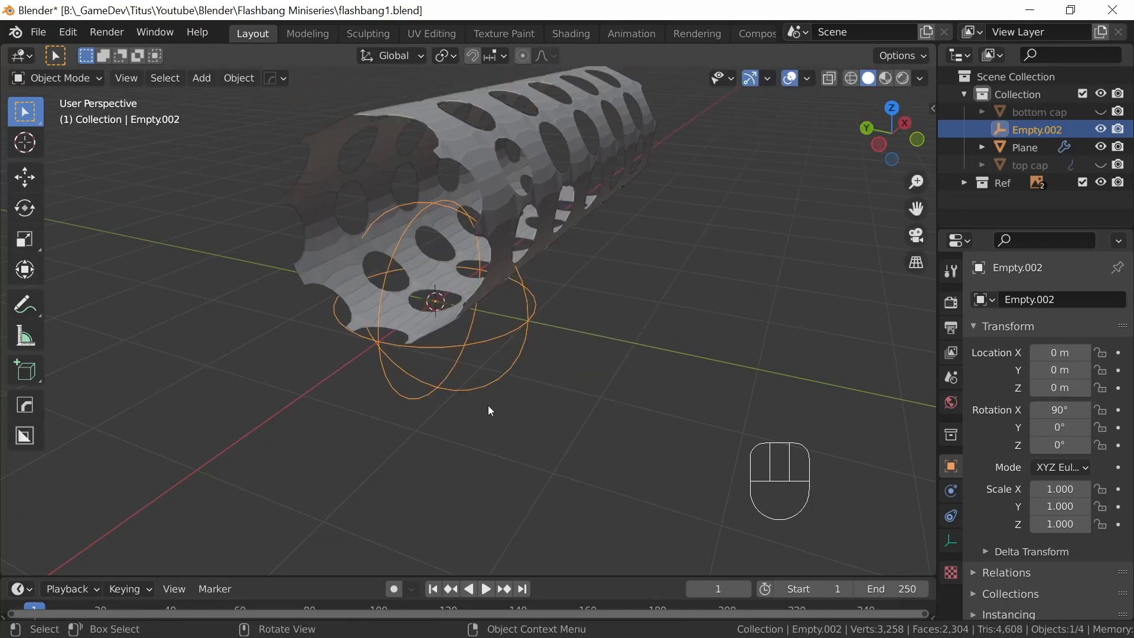
left_click(538, 169)
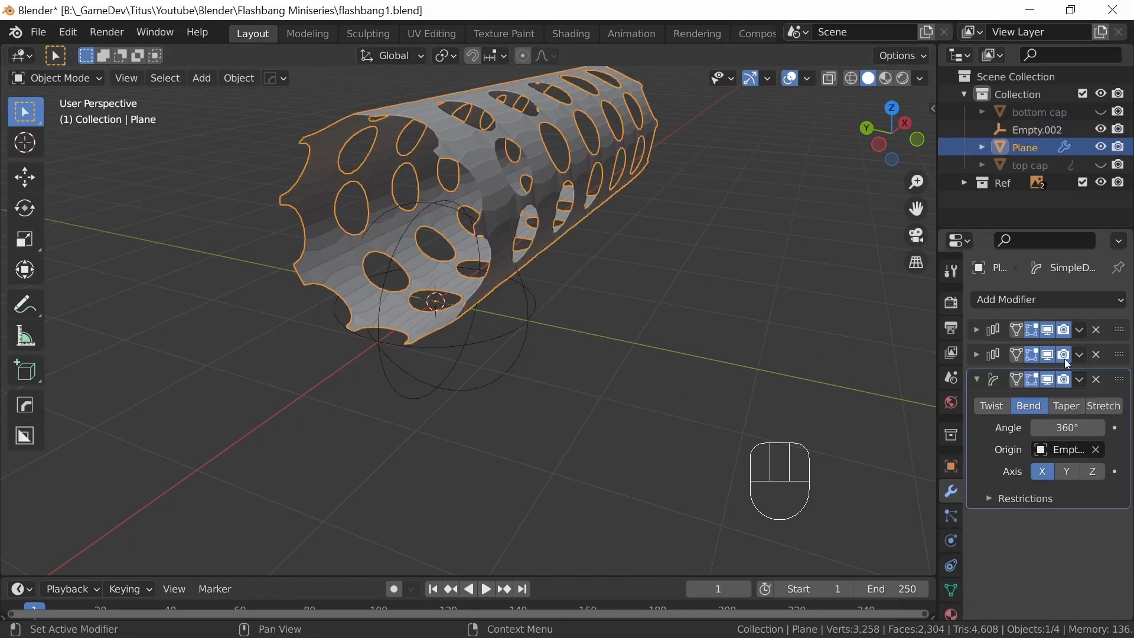
Step: Add a Weld modifier to the perforated tube after the Simple Deform modifier
left_click(977, 379)
middle_click_drag(705, 351, 626, 393)
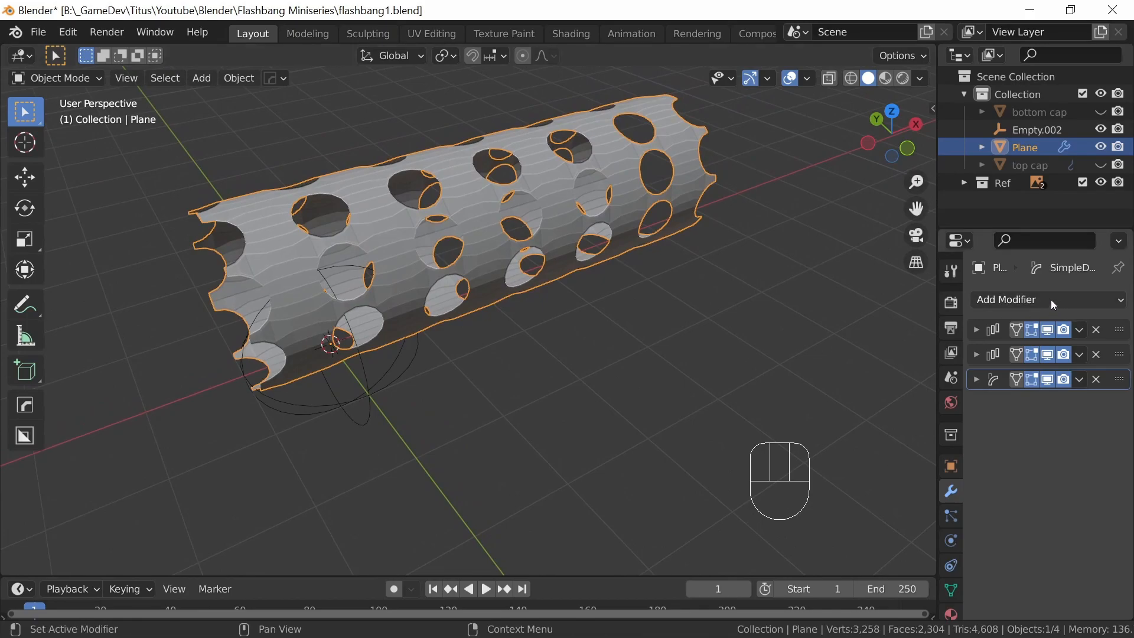
left_click(1054, 298)
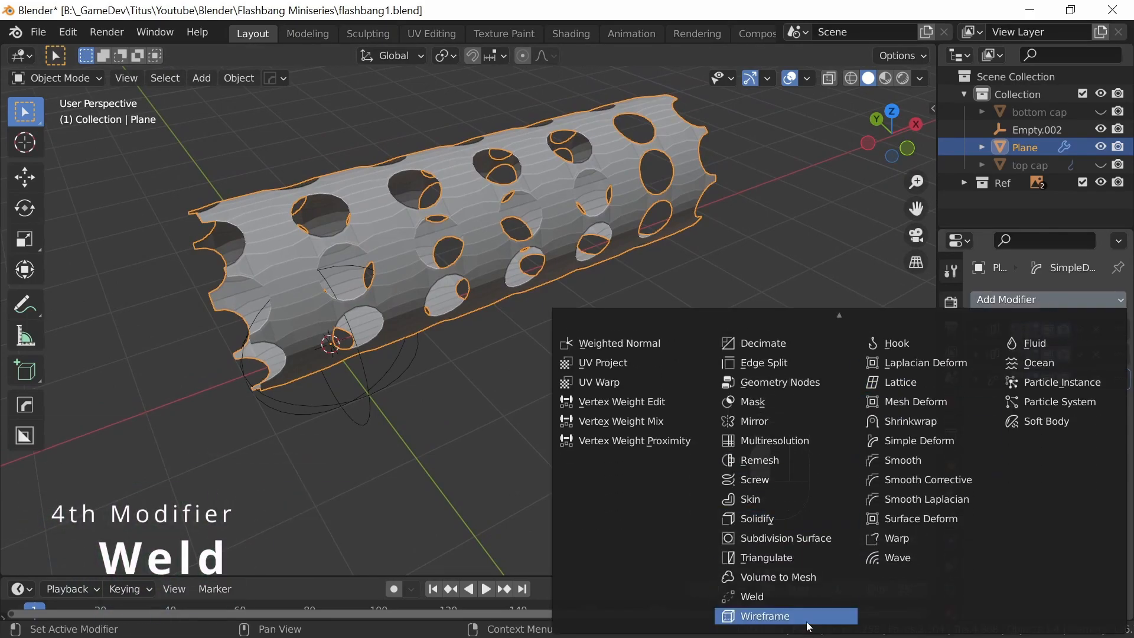
left_click(760, 595)
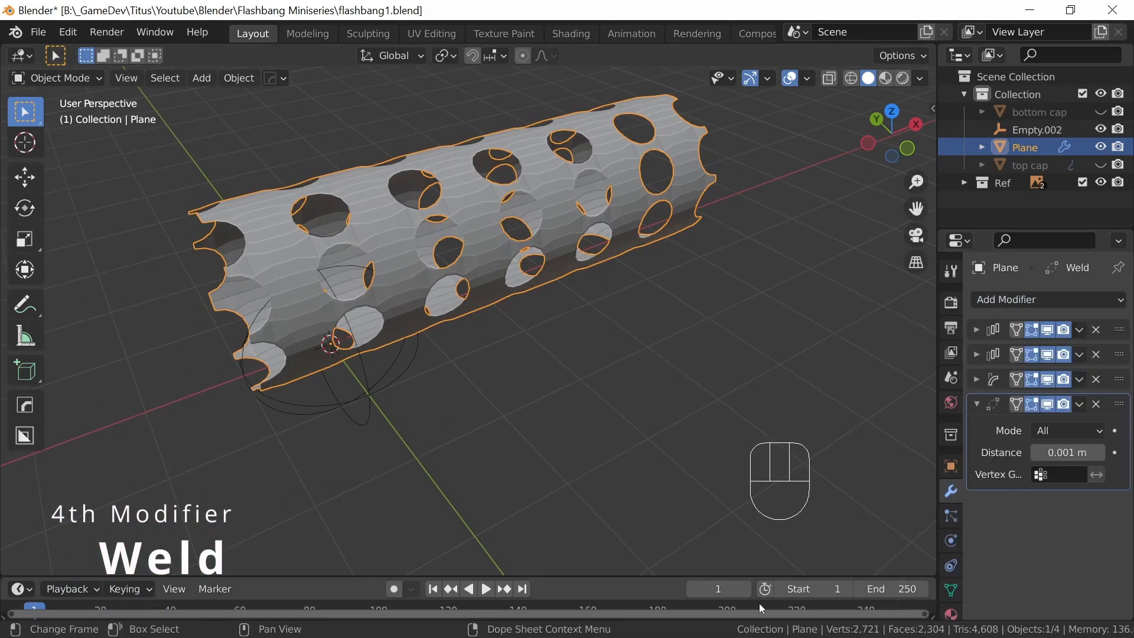
left_click(976, 404)
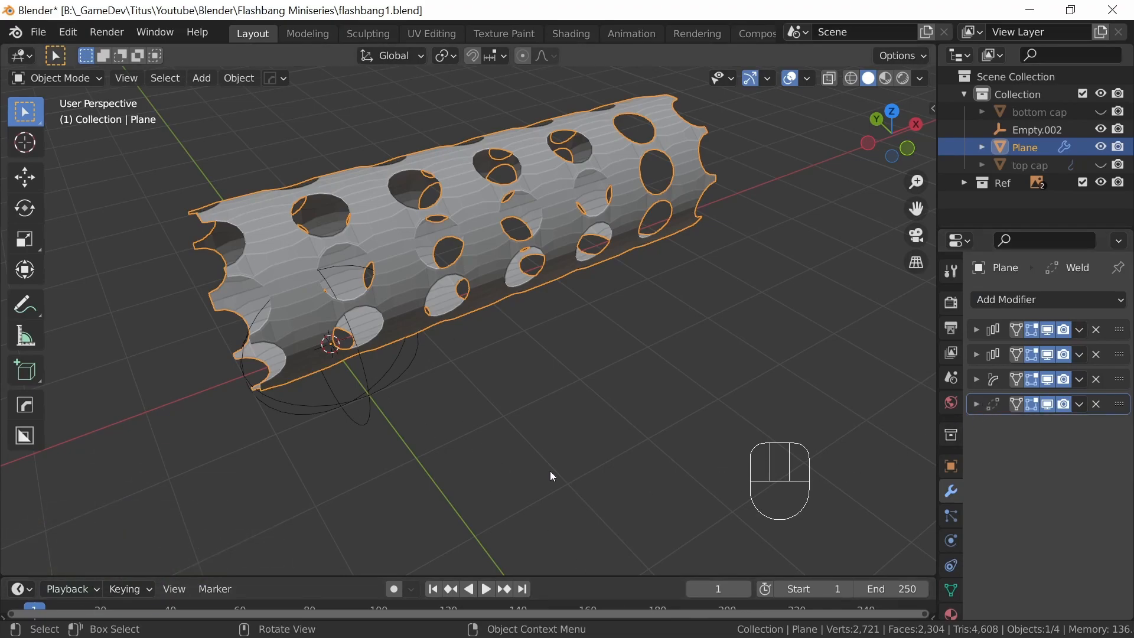
Step: Add a Solidify modifier to the perforated tube with a thickness of 0.1 m
left_click(1055, 300)
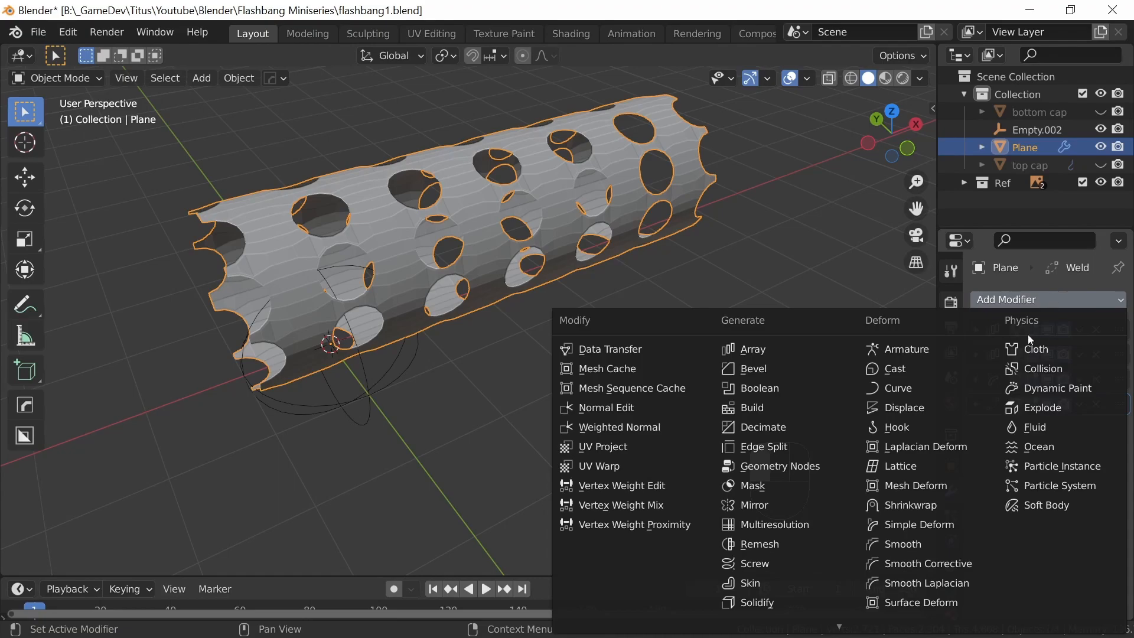
left_click(770, 598)
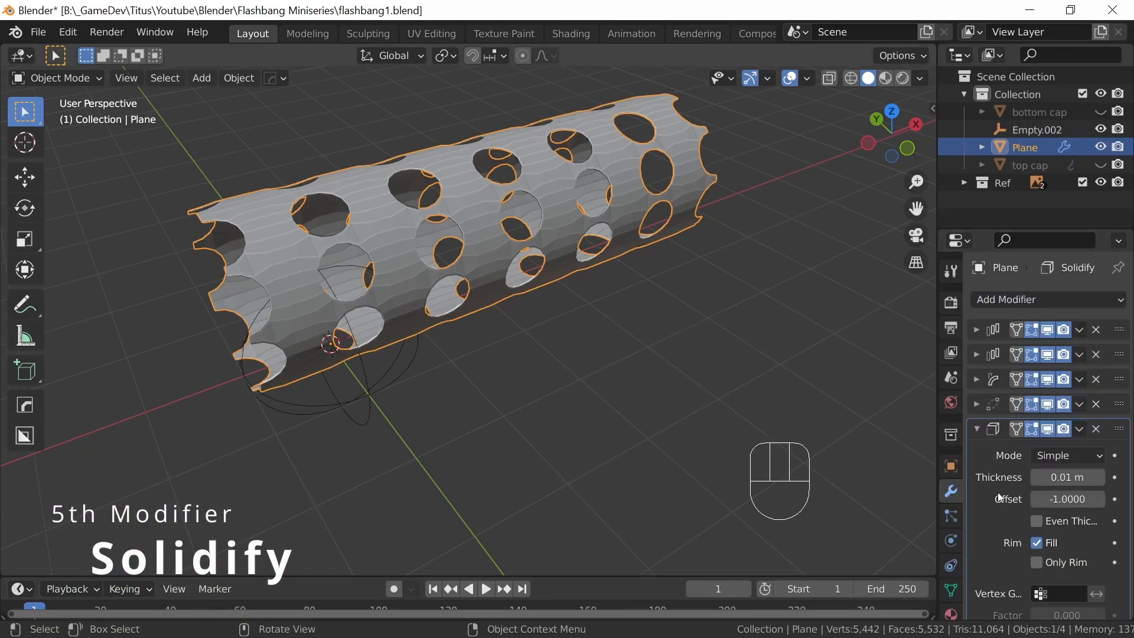
left_click(1100, 477)
left_click(1100, 477)
left_click(1100, 477)
left_click(1100, 477)
left_click(1100, 477)
left_click(1100, 477)
left_click(1100, 477)
left_click(1099, 477)
left_click(1100, 477)
middle_click_drag(671, 508, 682, 435)
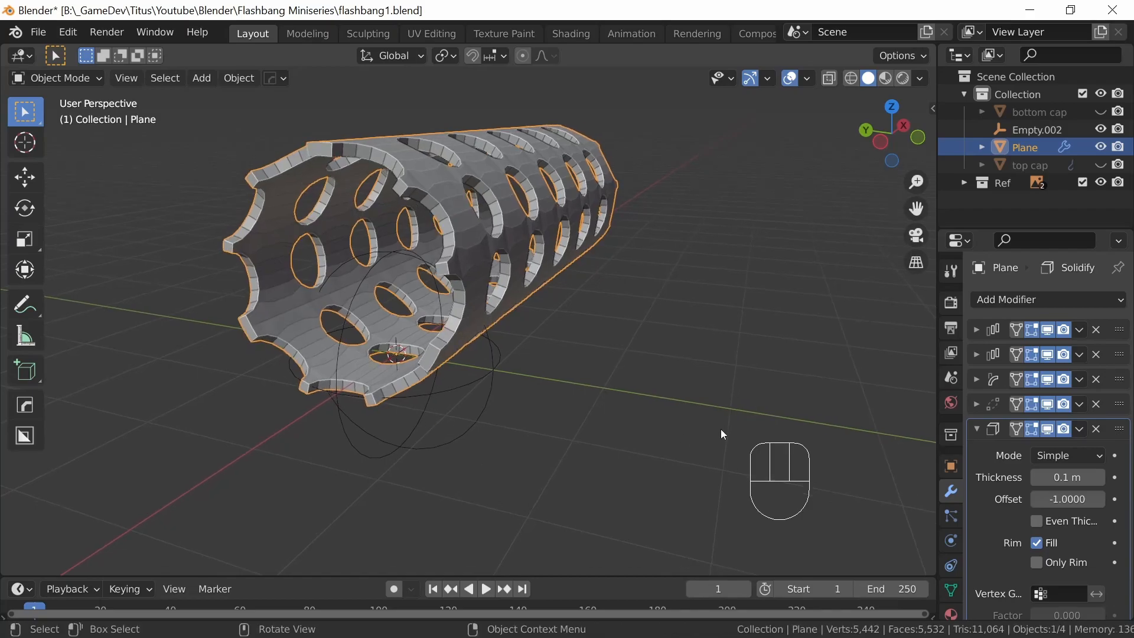
left_click(976, 429)
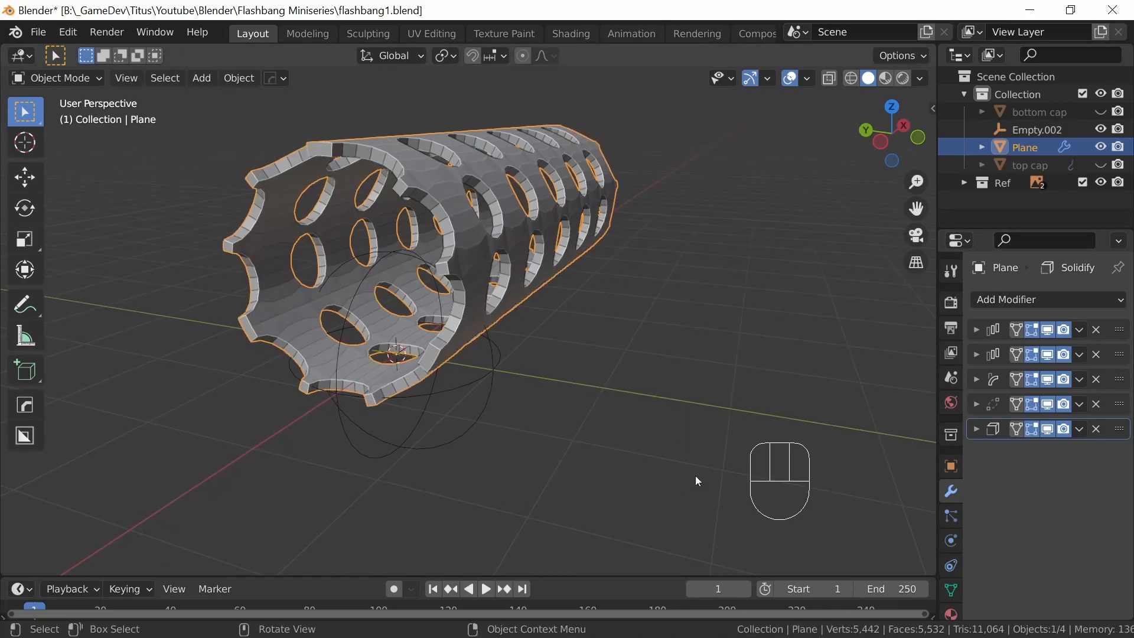
Step: Add a Subdivision Surface modifier to the perforated tube with 2 viewport levels
left_click(1048, 299)
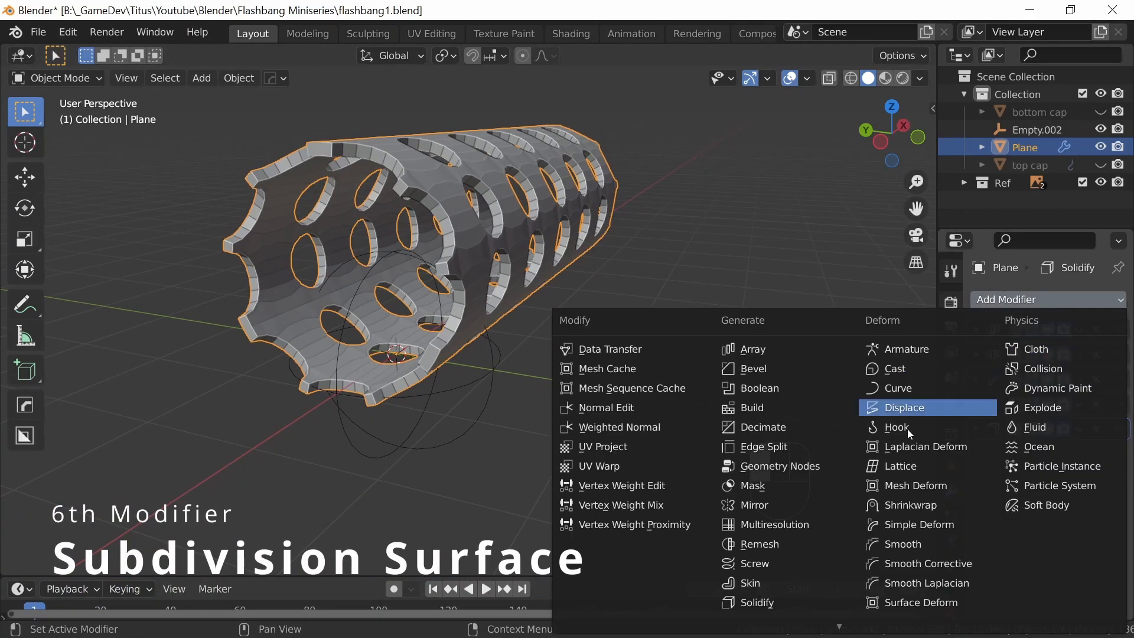
mouse_move(807, 625)
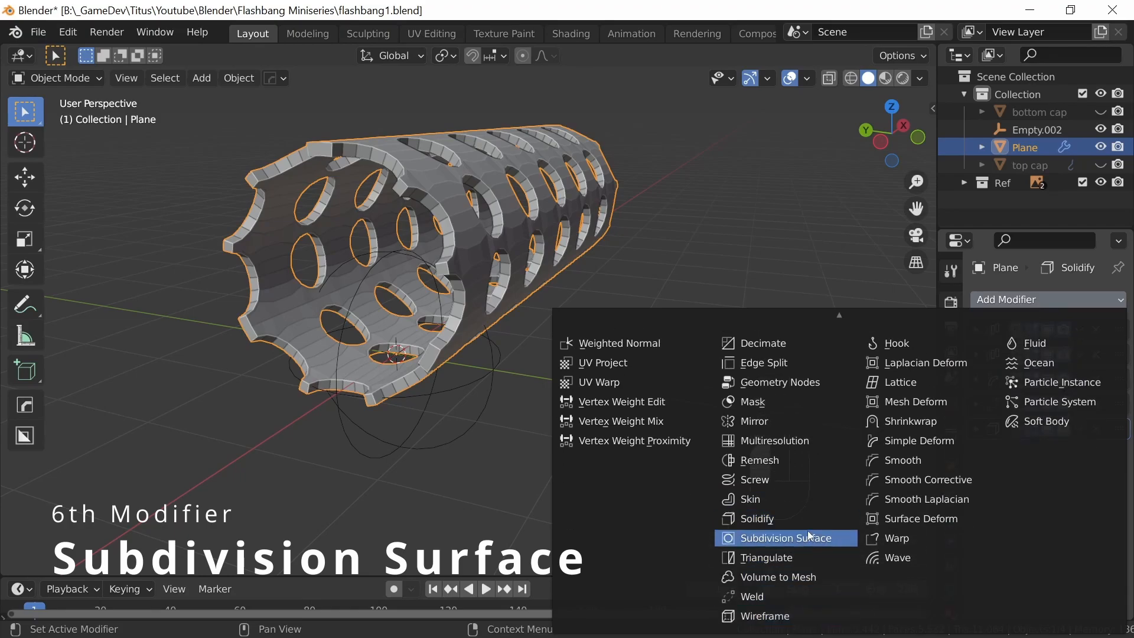
left_click(806, 535)
middle_click_drag(646, 325, 584, 425)
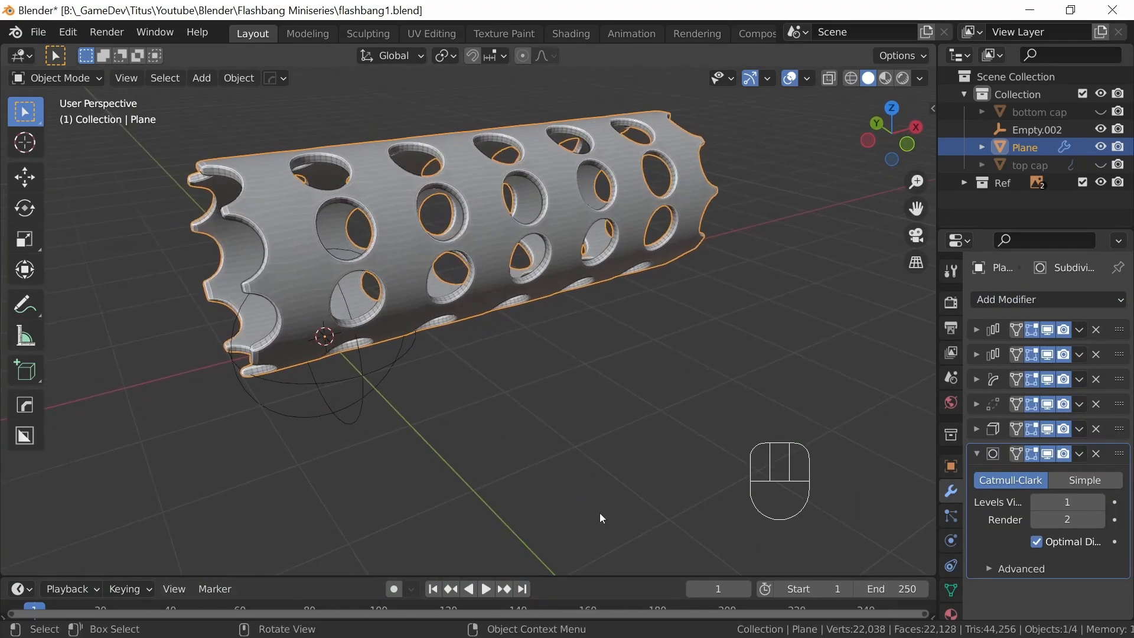
left_click(1100, 502)
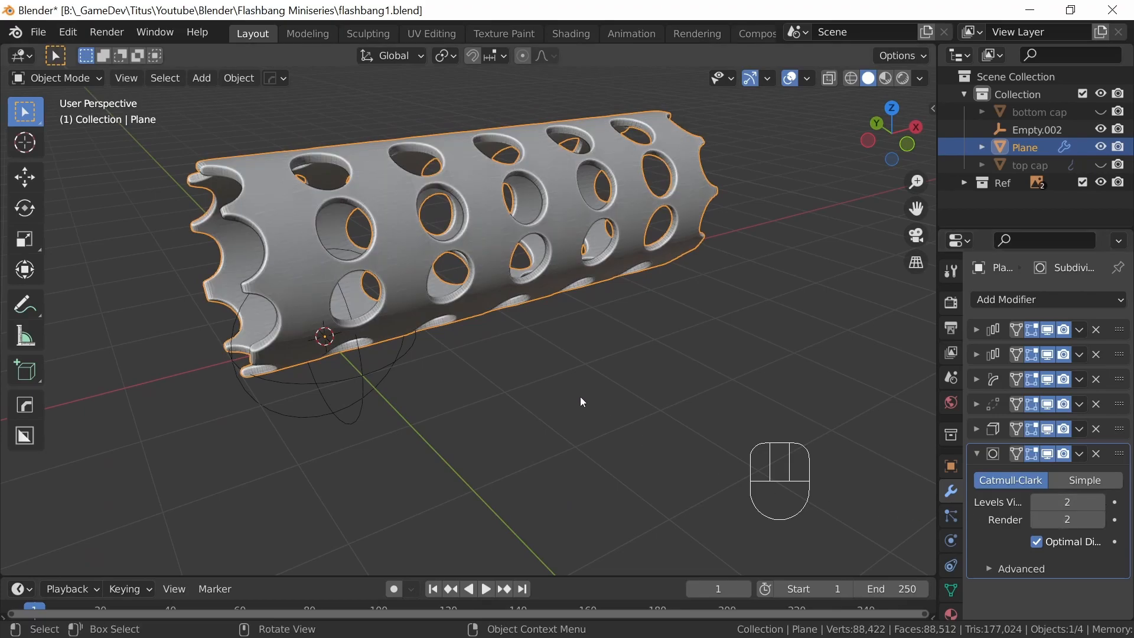
middle_click_drag(484, 335, 473, 368)
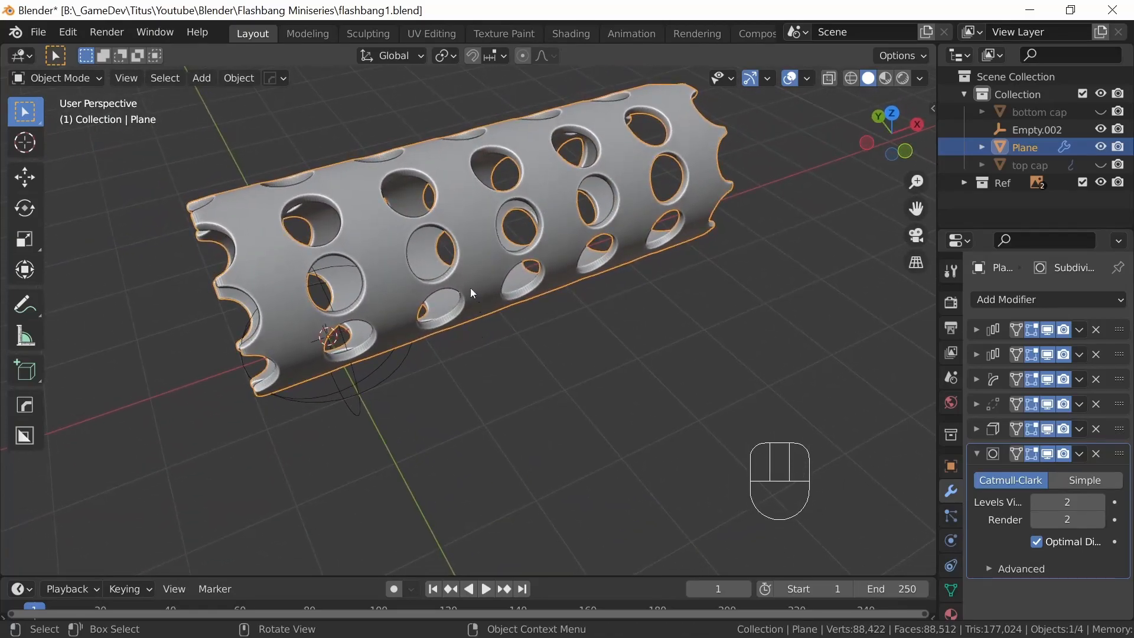
right_click_drag(466, 222, 427, 68)
middle_click_drag(523, 323, 482, 361)
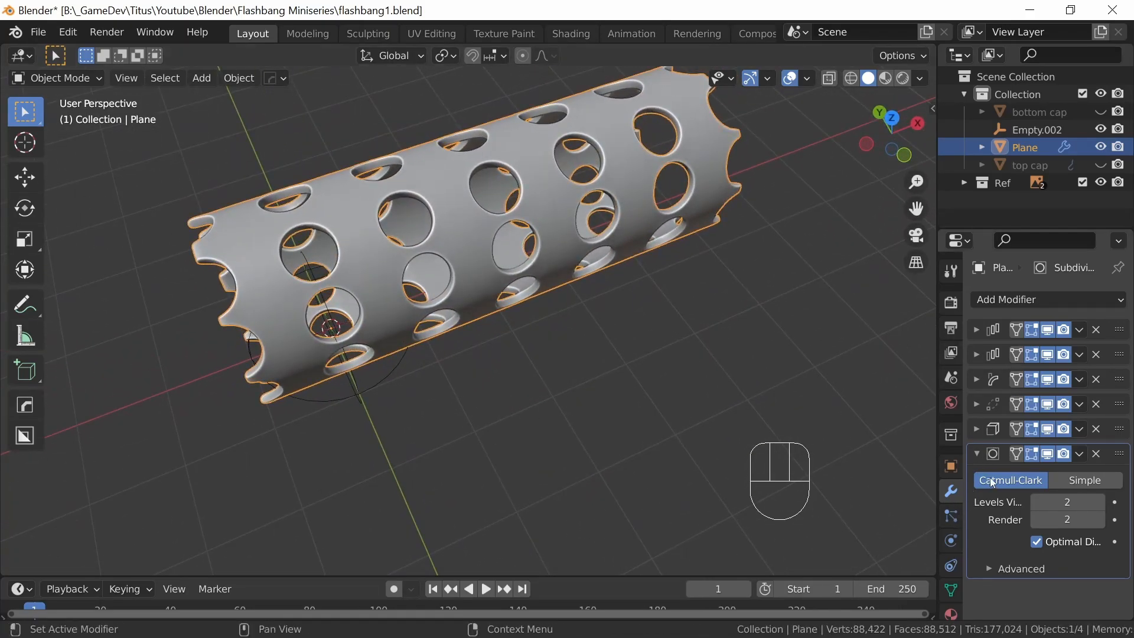
left_click(976, 454)
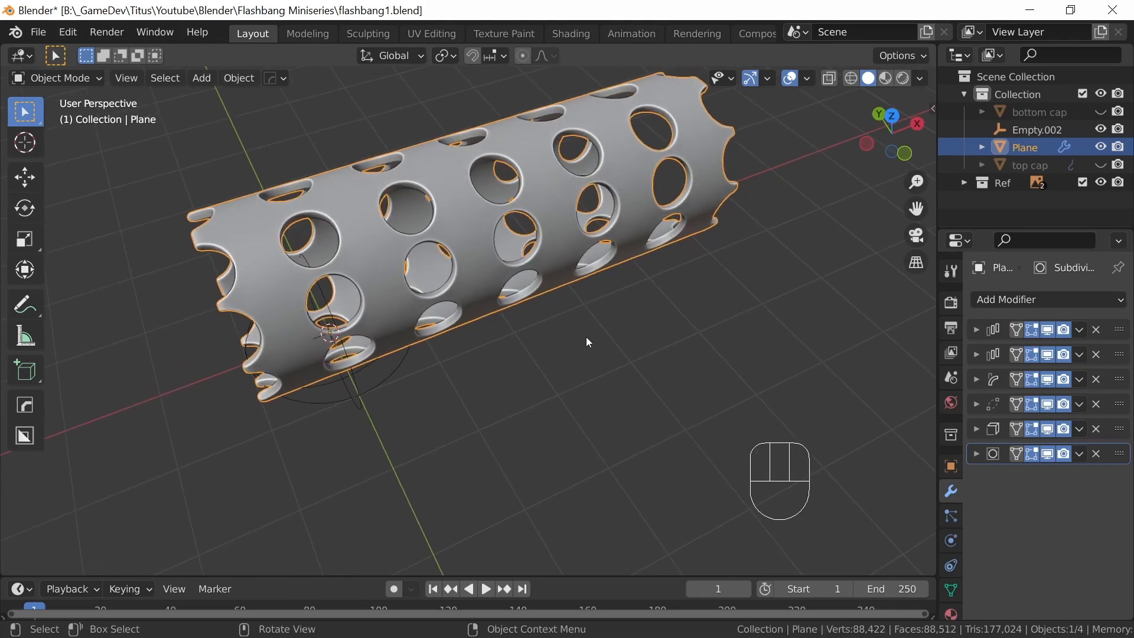
Step: Set the count of the tube's second Array modifier, offset along Y, to 2 in front view
key("KP_1")
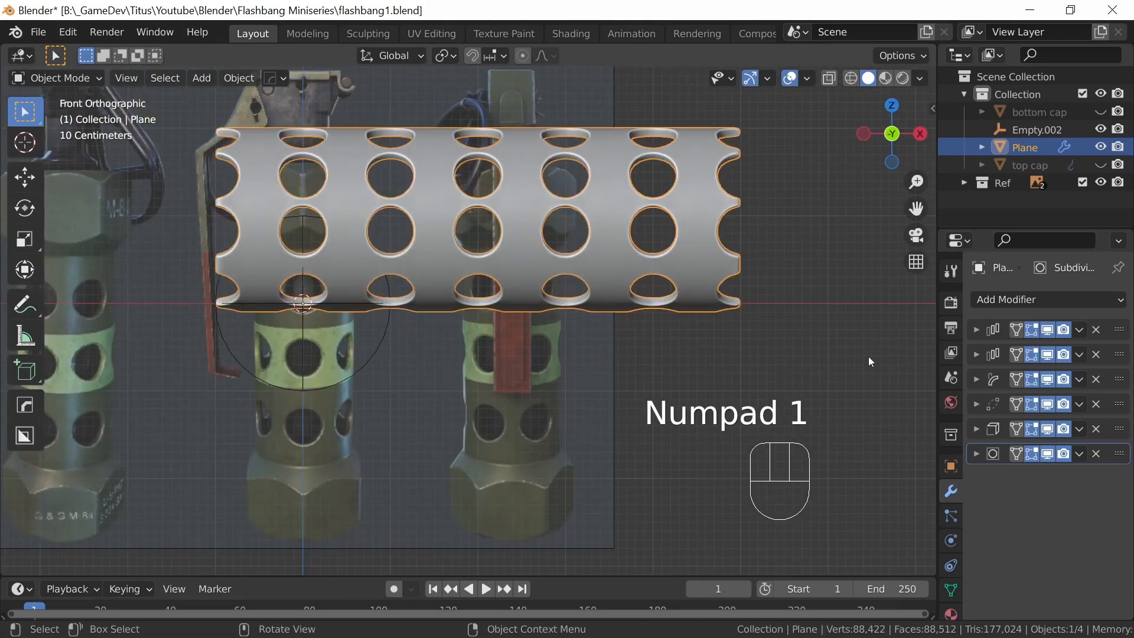
left_click(976, 353)
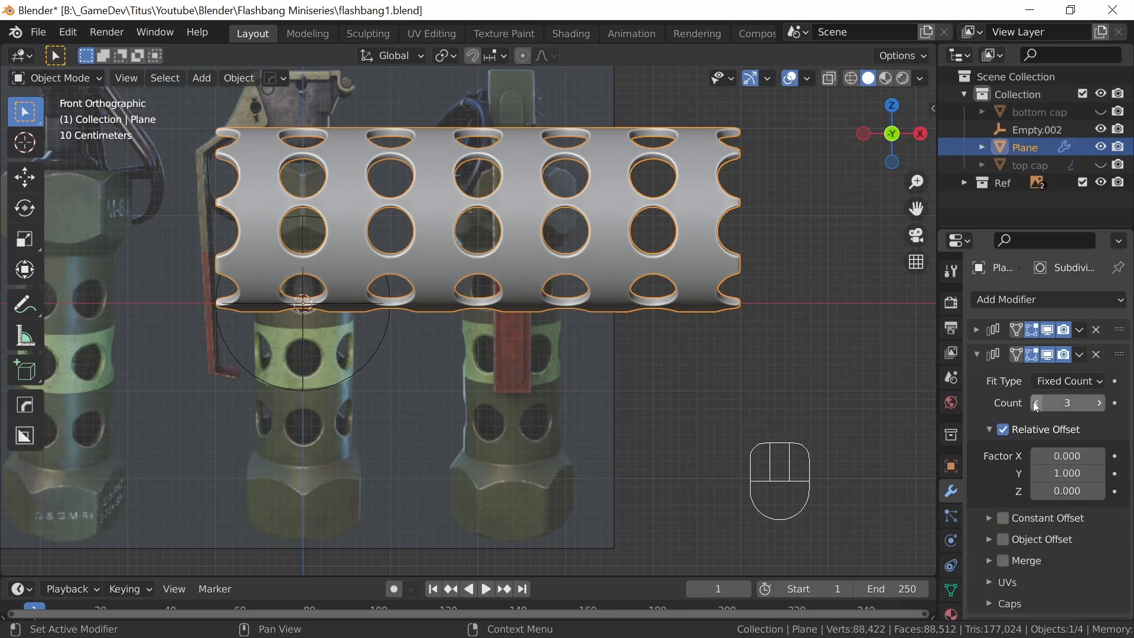
left_click(1034, 402)
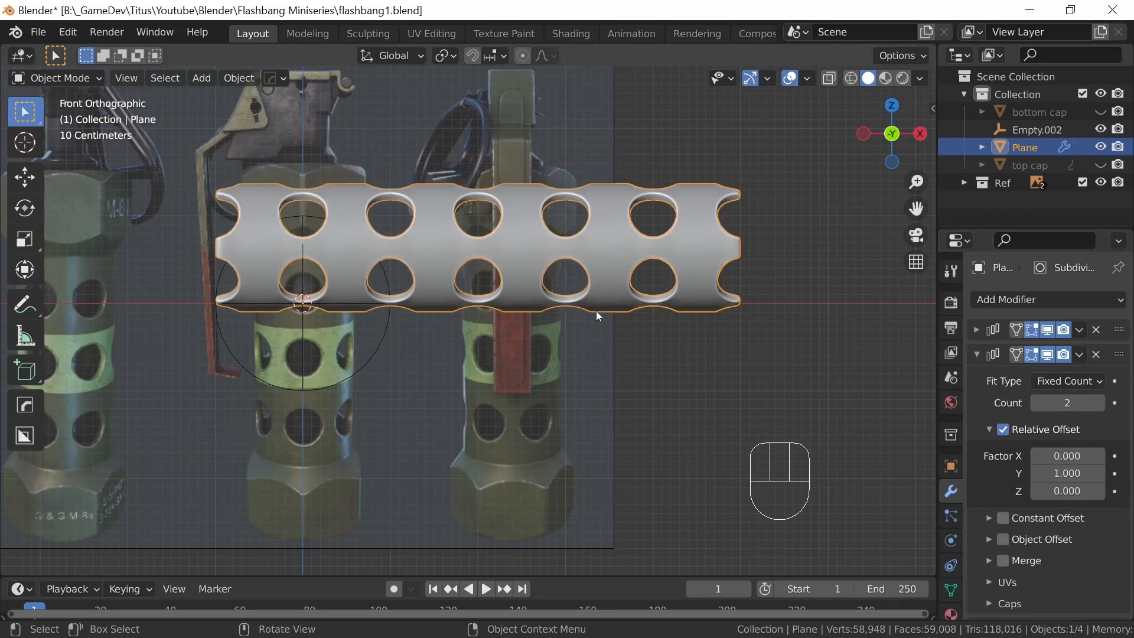
Step: Set the count of the tube's first Array modifier, offset along X, to 2
left_click(977, 329)
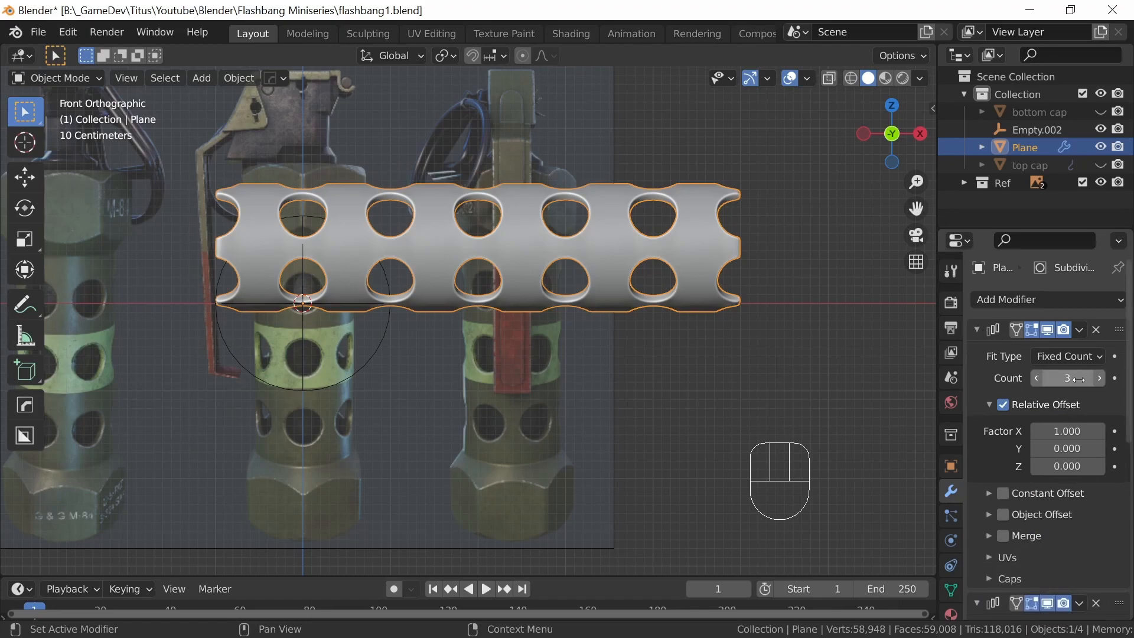
left_click(1038, 378)
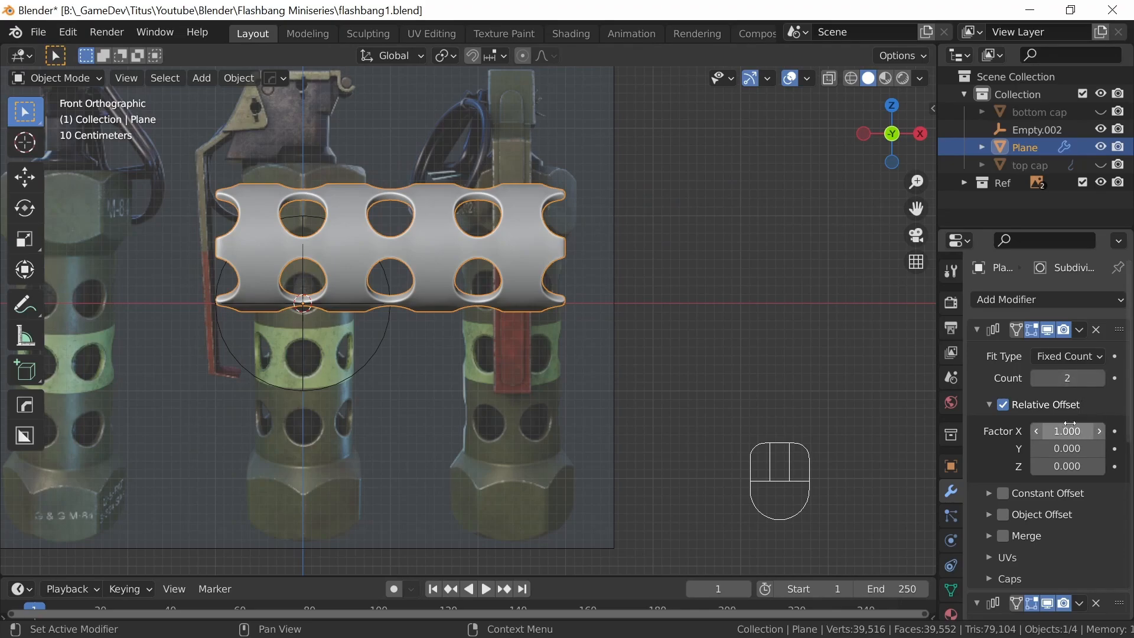
left_click(975, 330)
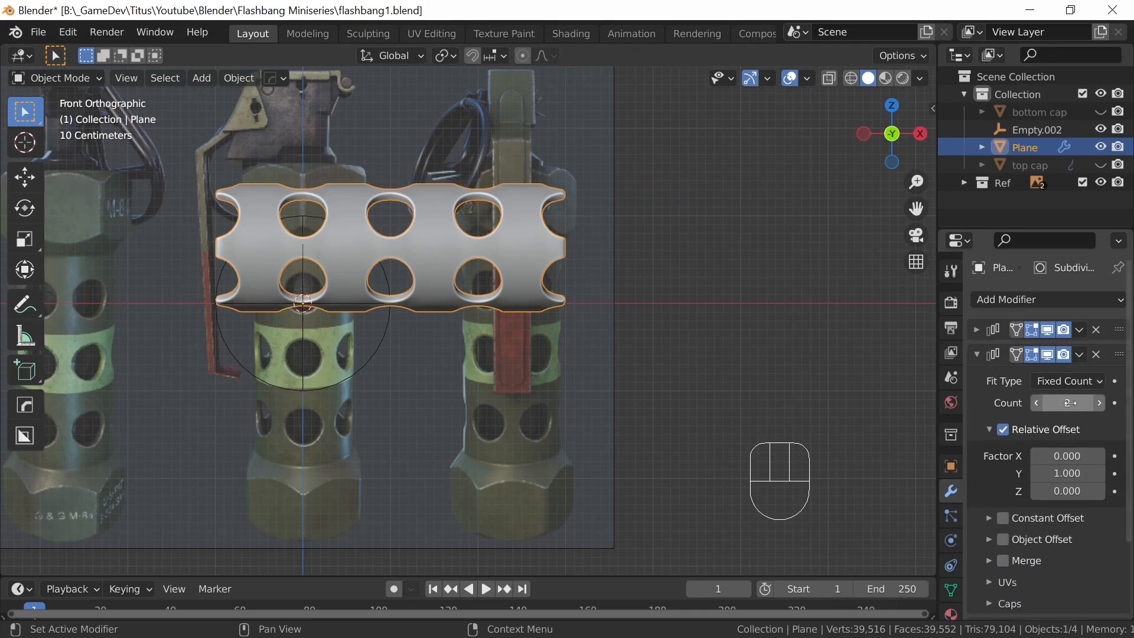
left_click(976, 354)
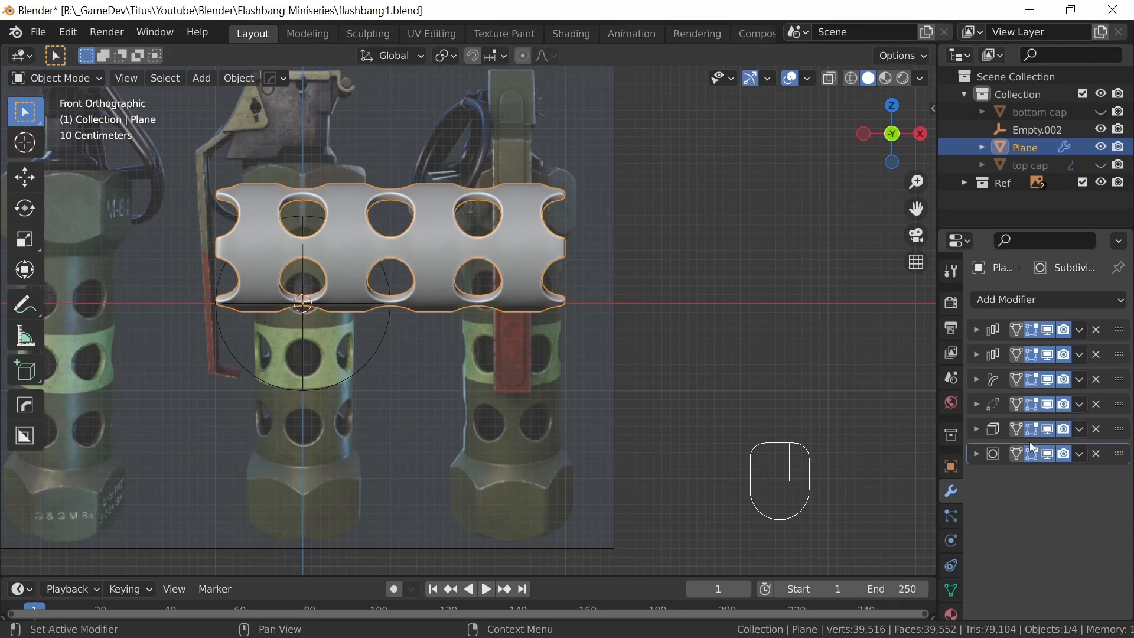
Step: Apply all of the perforated tube's modifiers at once with the HardOps Smart Apply operation
left_click(1079, 330)
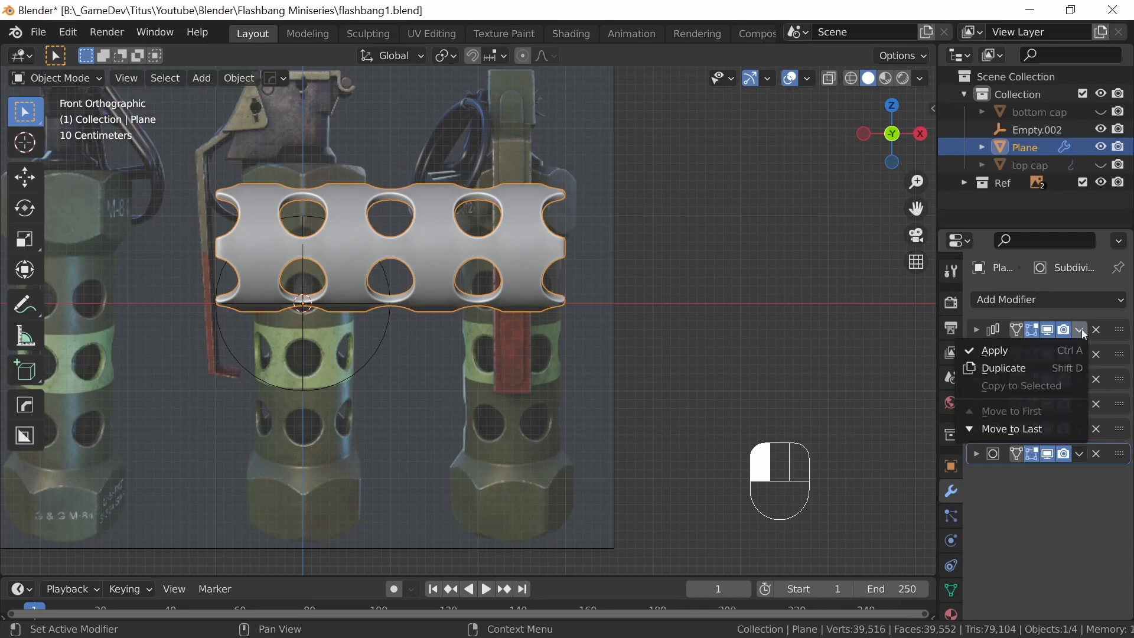
left_click(1082, 330)
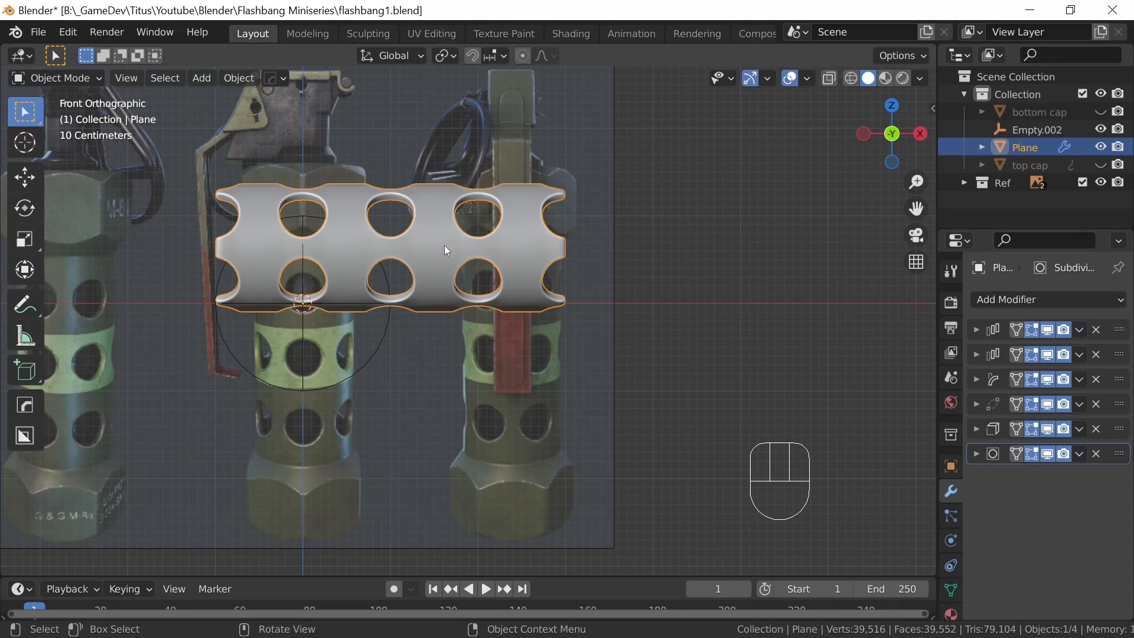
key("q")
mouse_move(444, 248)
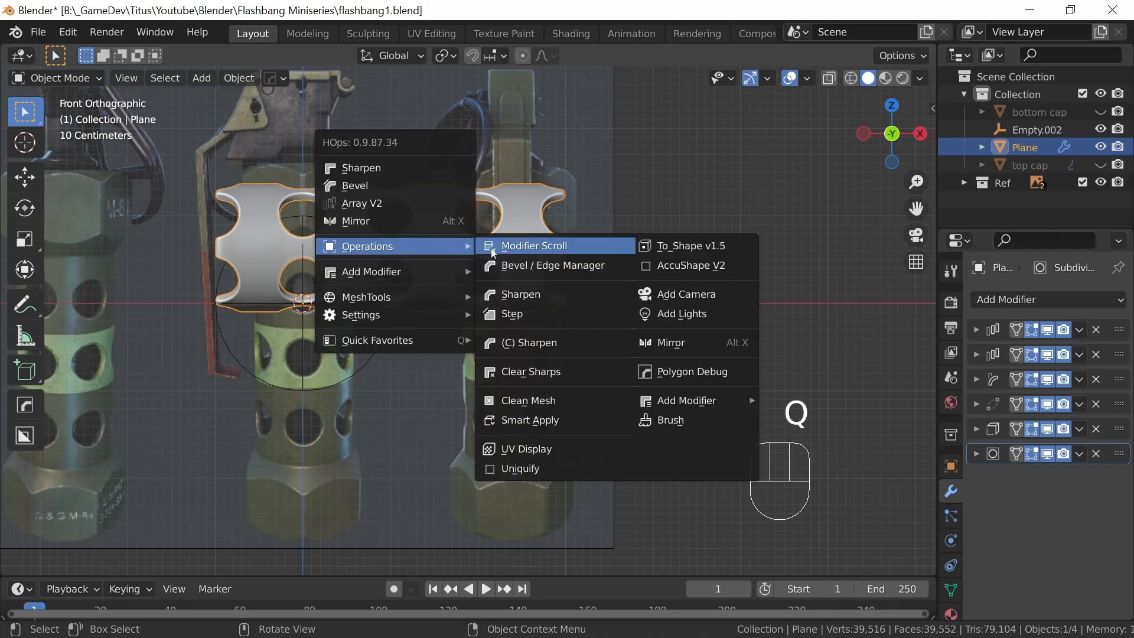
left_click(547, 423)
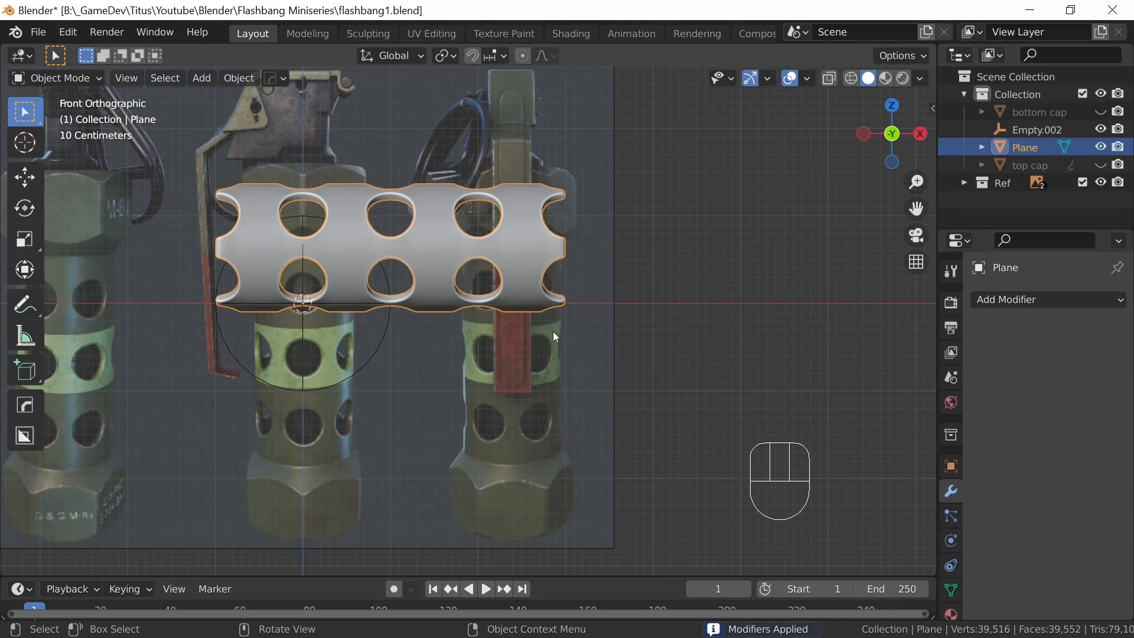
Step: Rotate the perforated tube in front view with snapped increments so that it stands vertically
key("r")
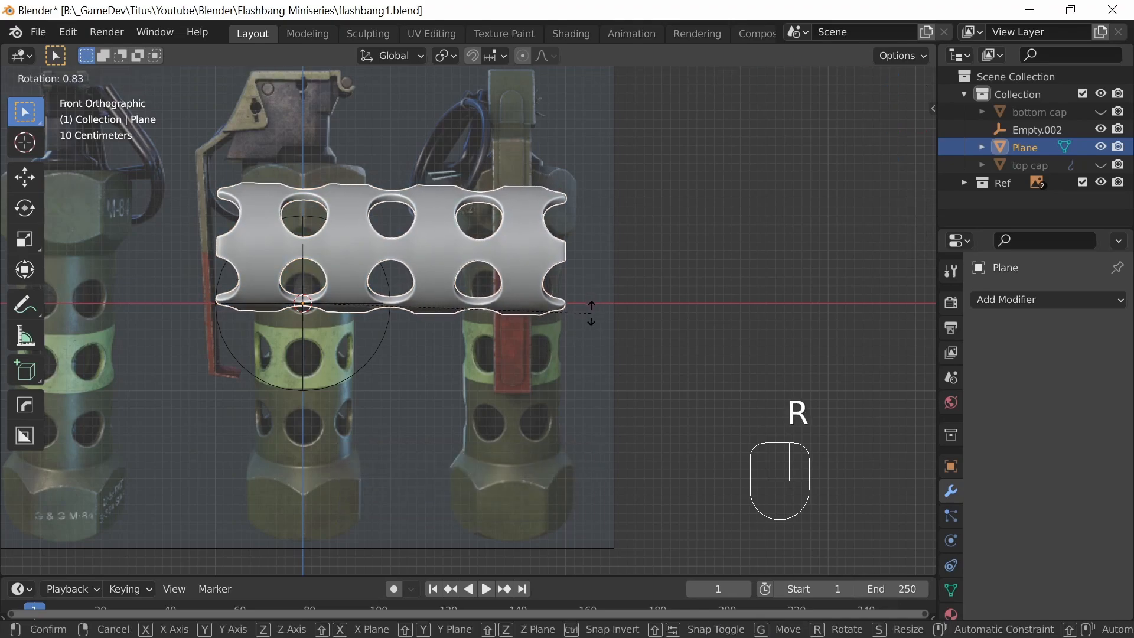
key("ctrl")
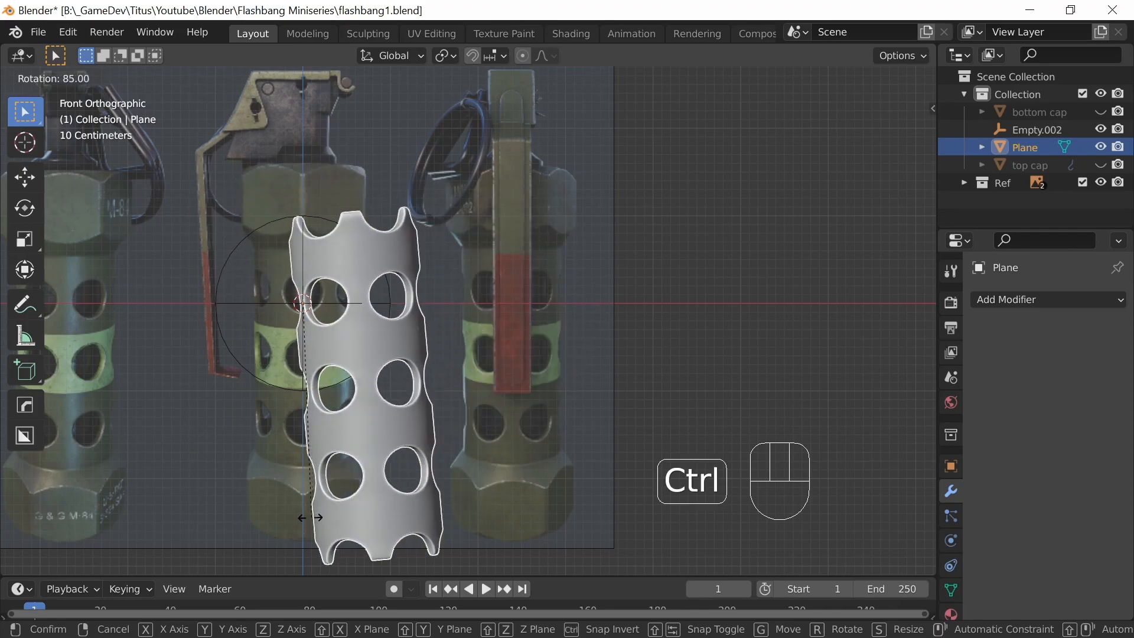
left_click(306, 516)
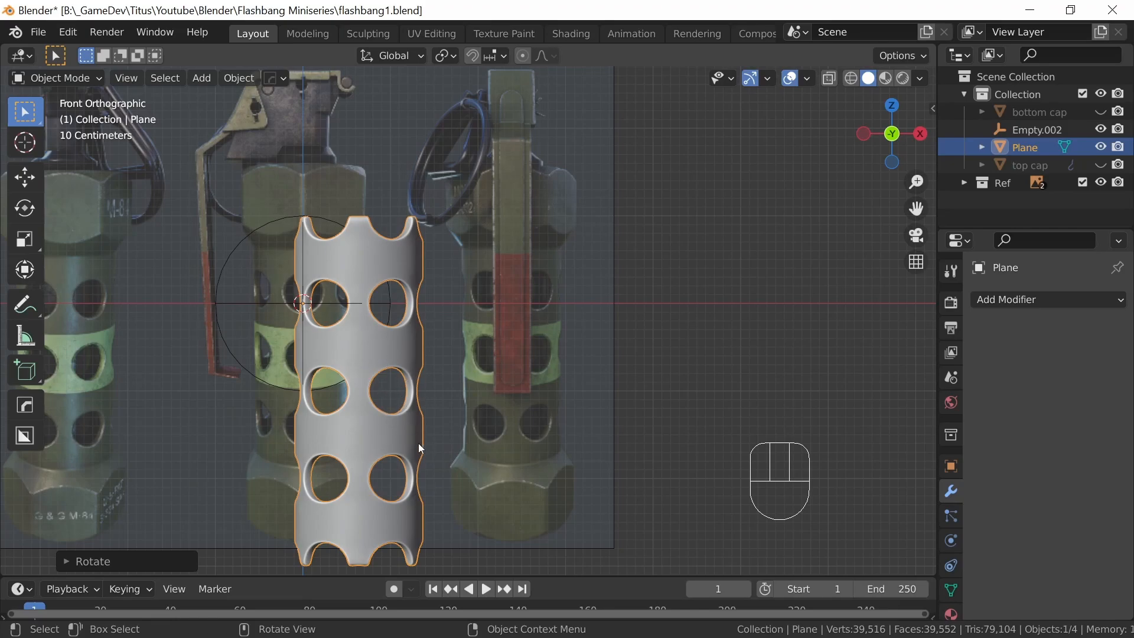
Step: Set the tube's origin to its geometry and snap the tube to the 3D cursor
right_click_drag(371, 440, 577, 450)
right_click_drag(463, 388, 604, 418)
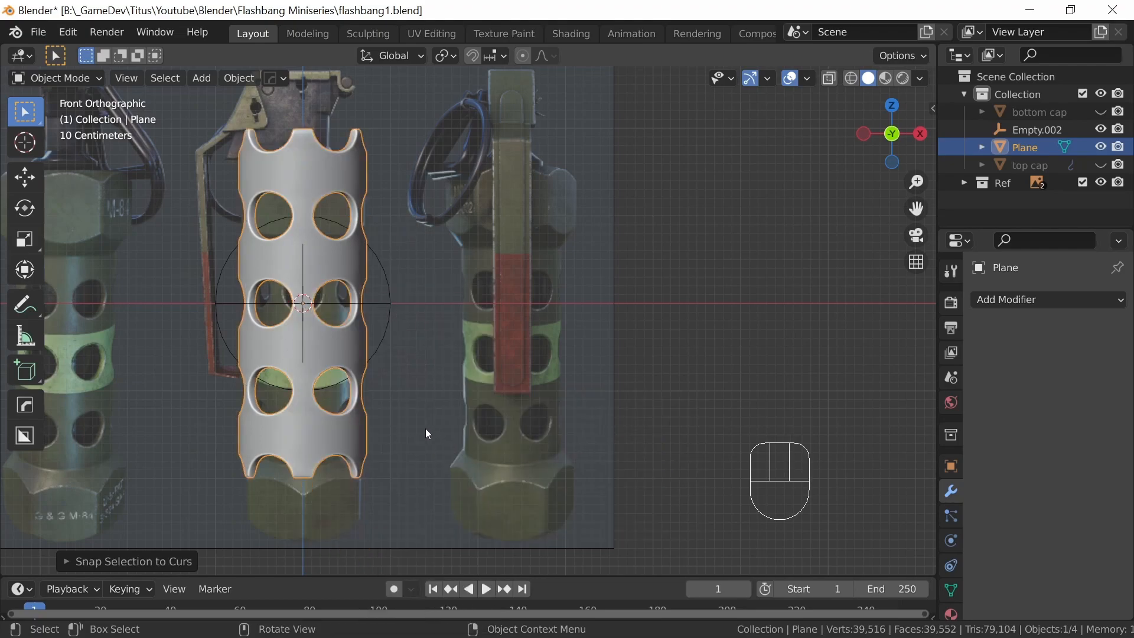
Step: Delete the leftover Empty.002 object and reselect the perforated tube
left_click(1030, 129)
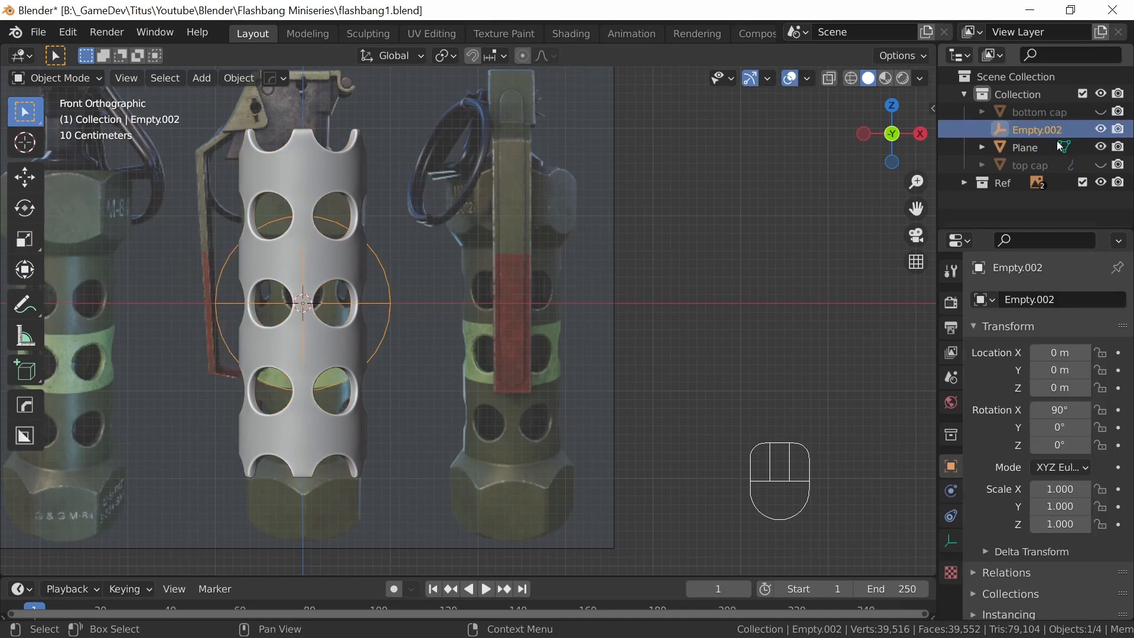
key("x")
left_click(399, 352)
middle_click_drag(395, 352, 464, 395, "shift")
left_click(371, 342)
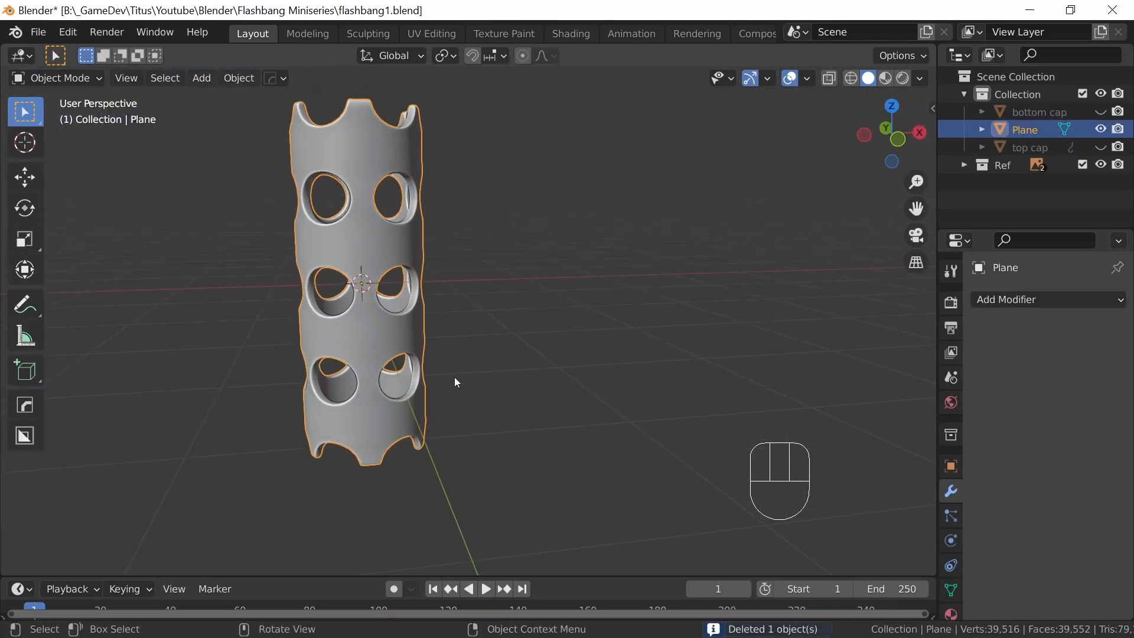
Step: Rotate the tube around the global Z axis in front X-ray view so that a column of holes faces forward like the reference
key("KP_1")
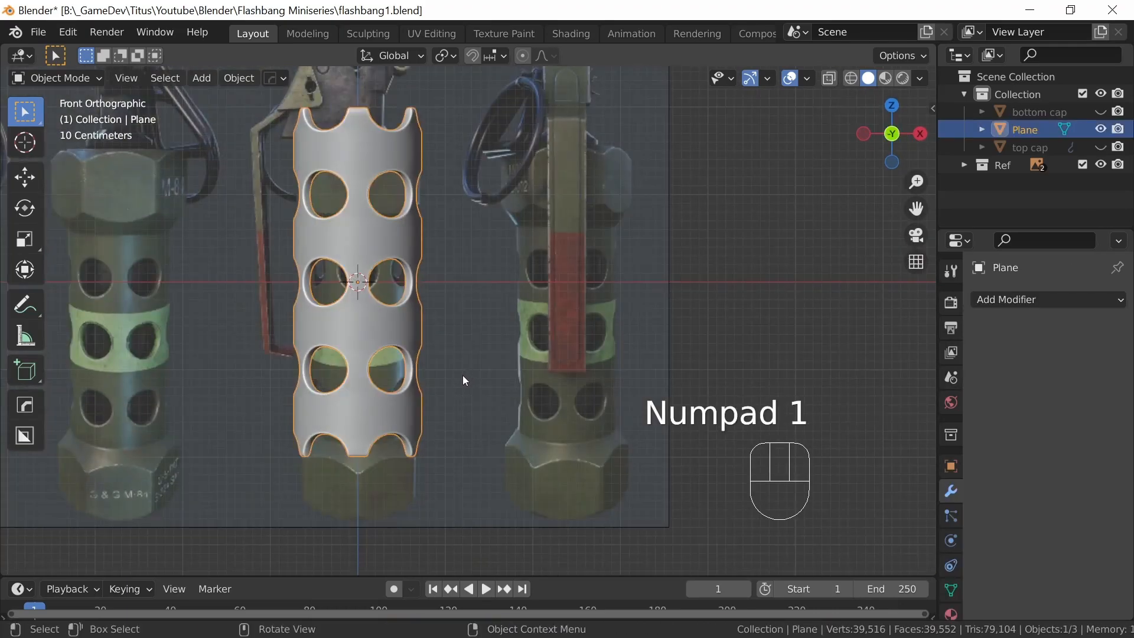
key("alt+z")
middle_click_drag(434, 406, 533, 363, "ctrl")
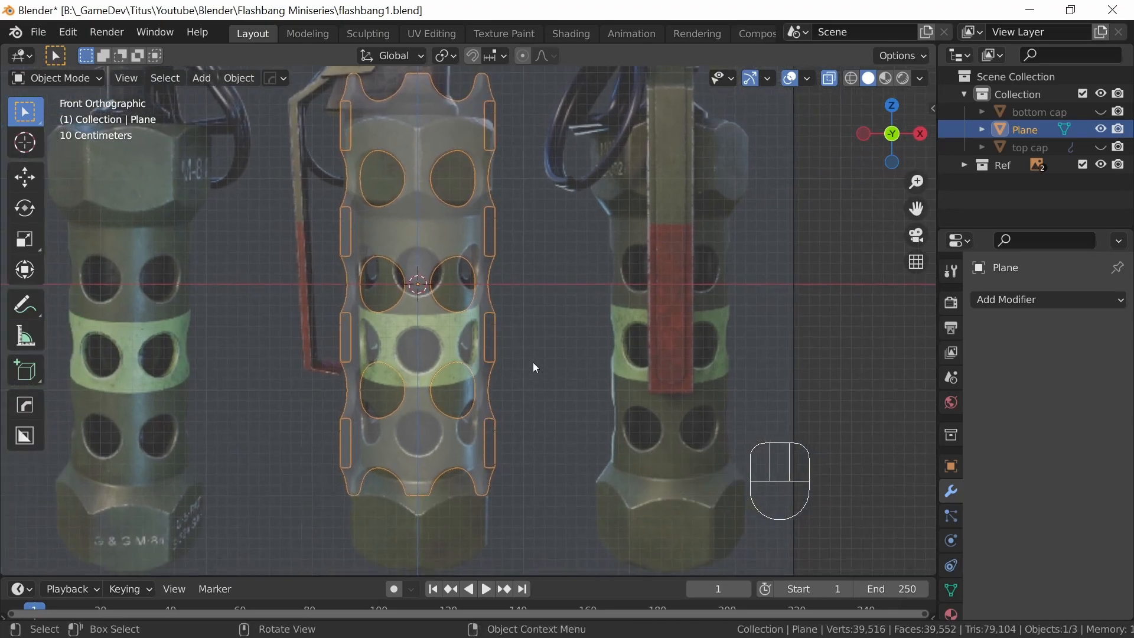
key("r")
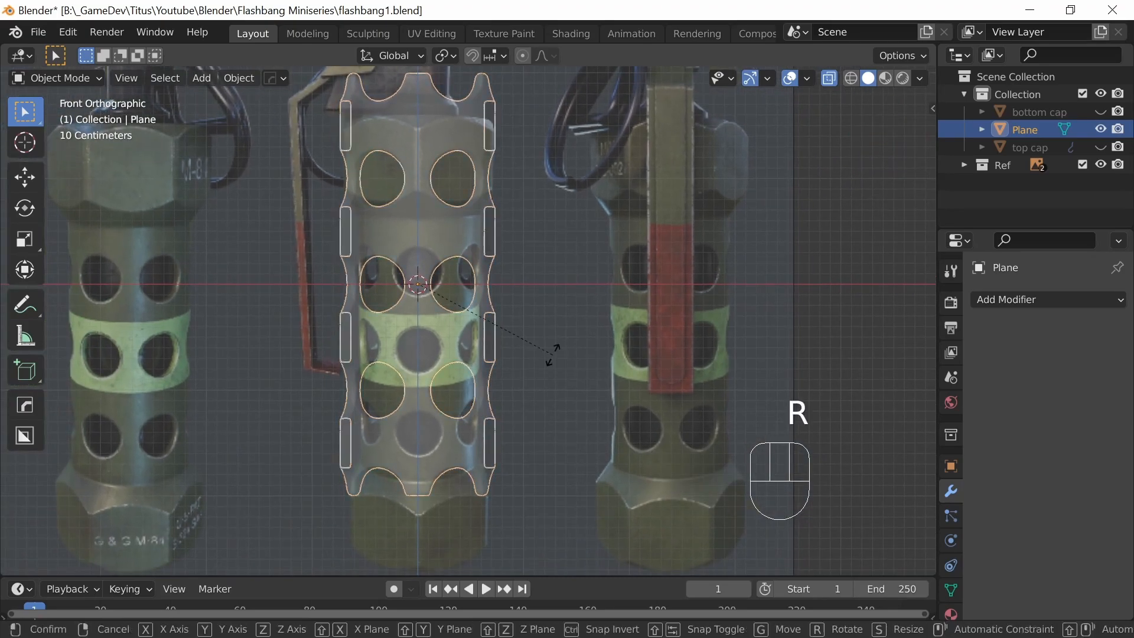
key("z")
key("ctrl")
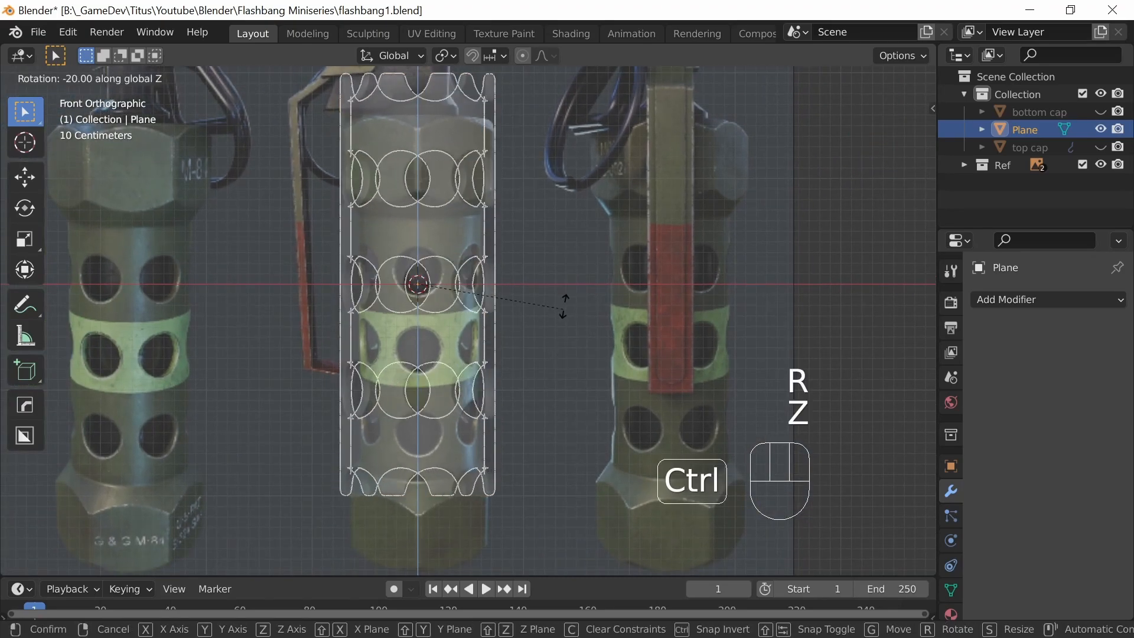
left_click(567, 264)
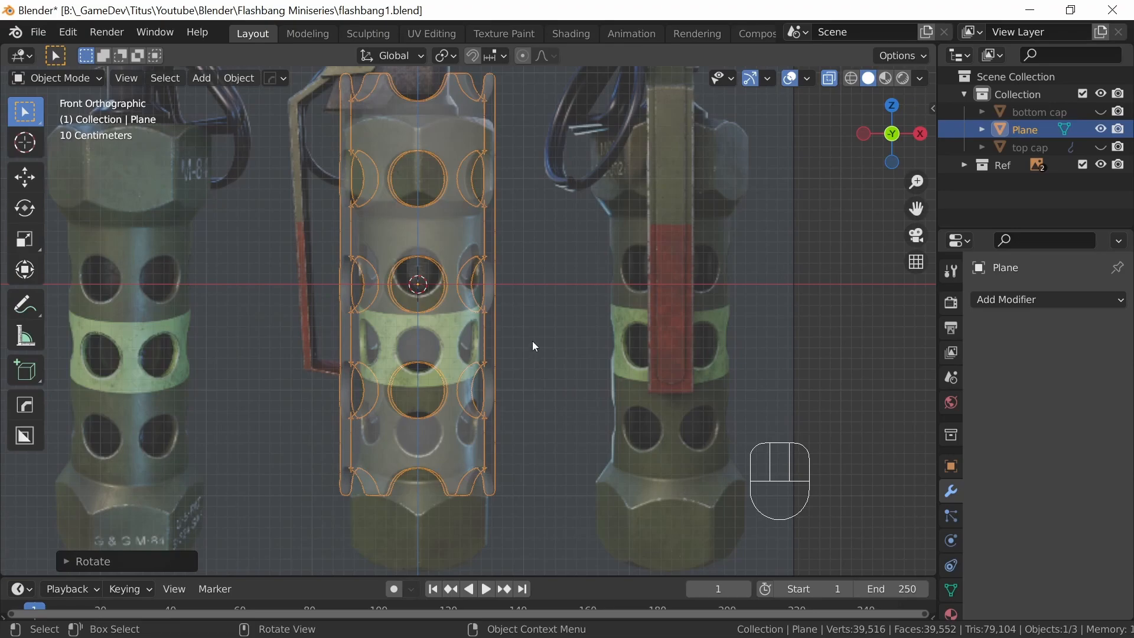
Step: Scale the tube down to the reference body's width and move it down about 0.62 m along Z to match the reference holes
key("s")
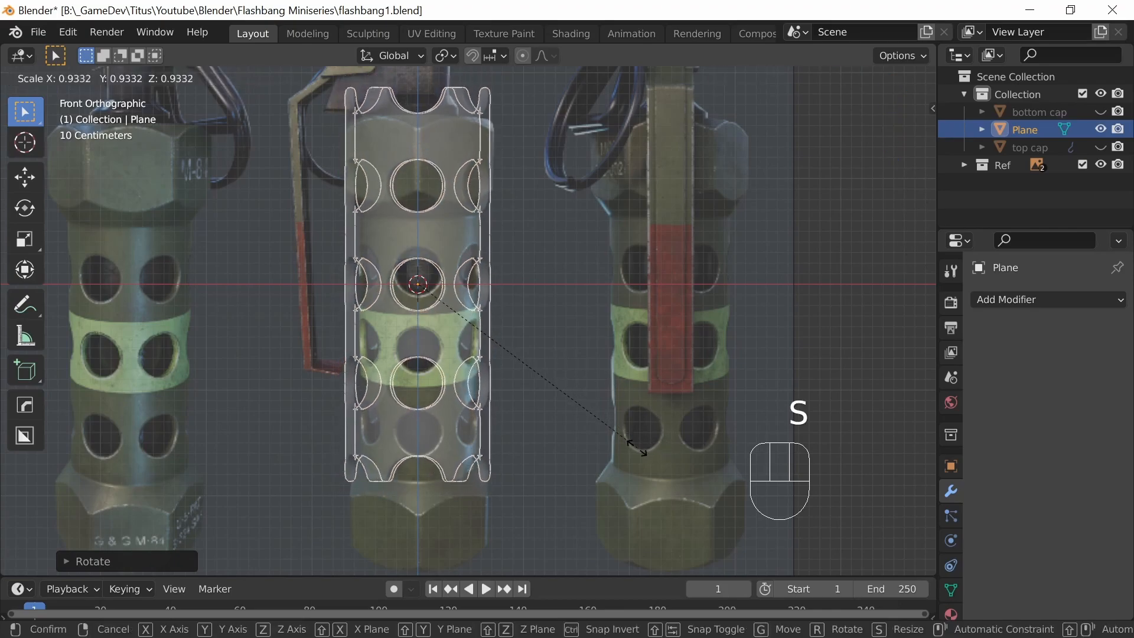
left_click(601, 440)
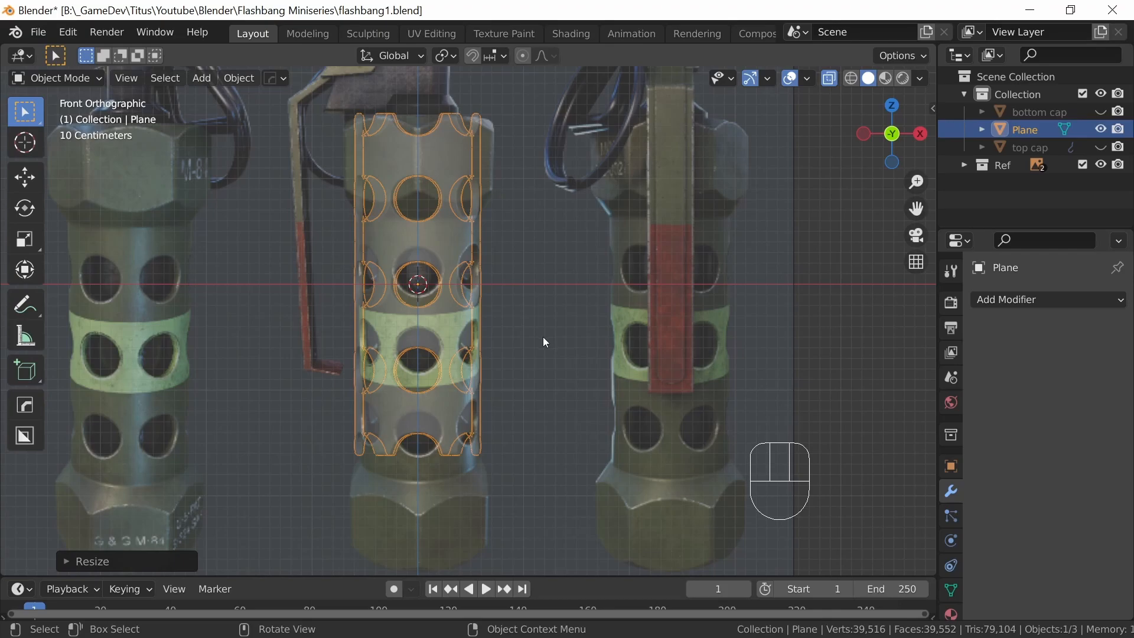
key("g")
key("z")
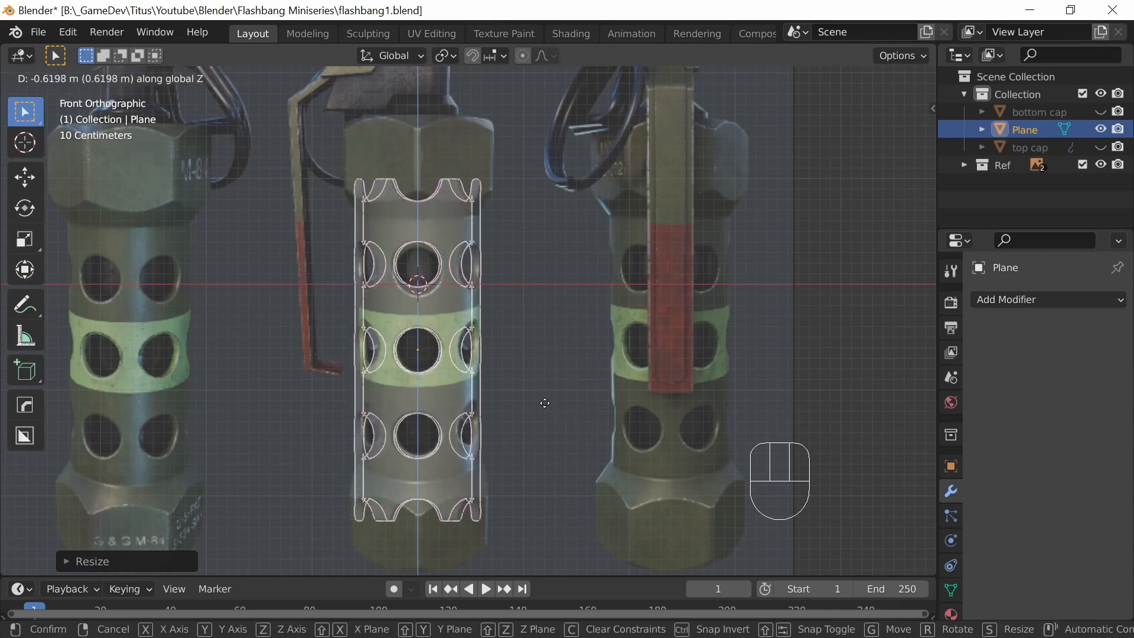
left_click(560, 408)
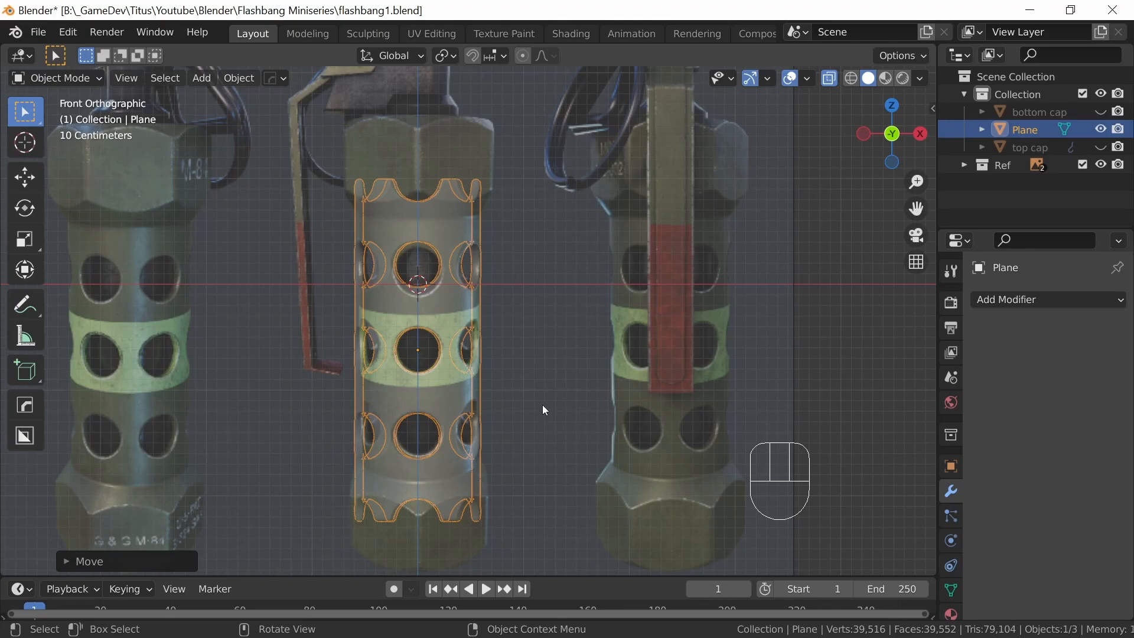
key("KP_3")
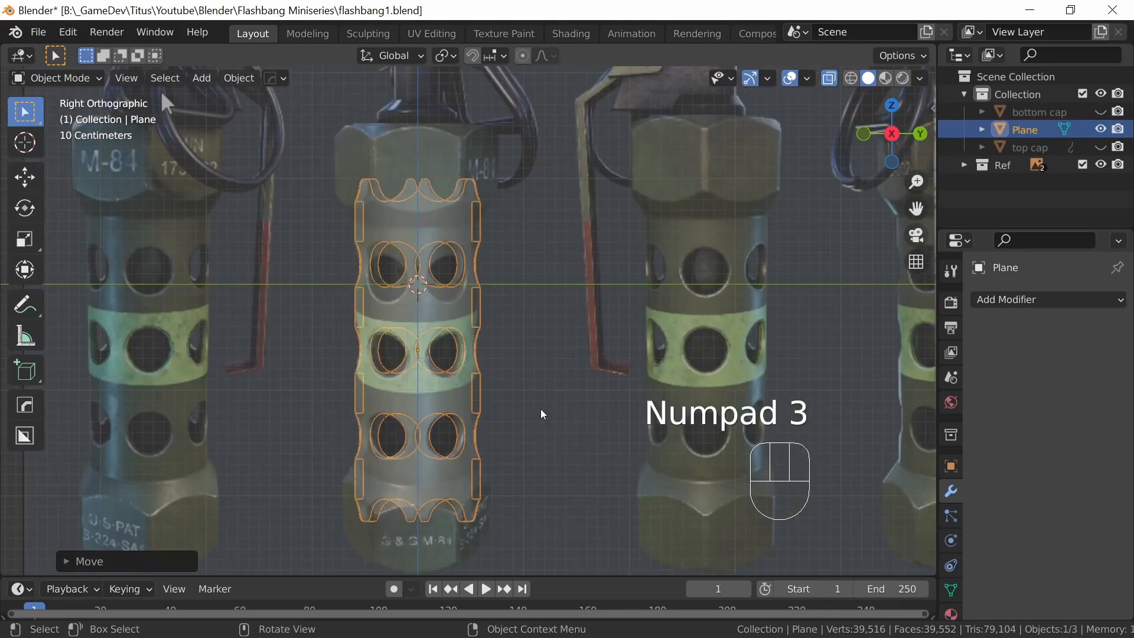
key("KP_1")
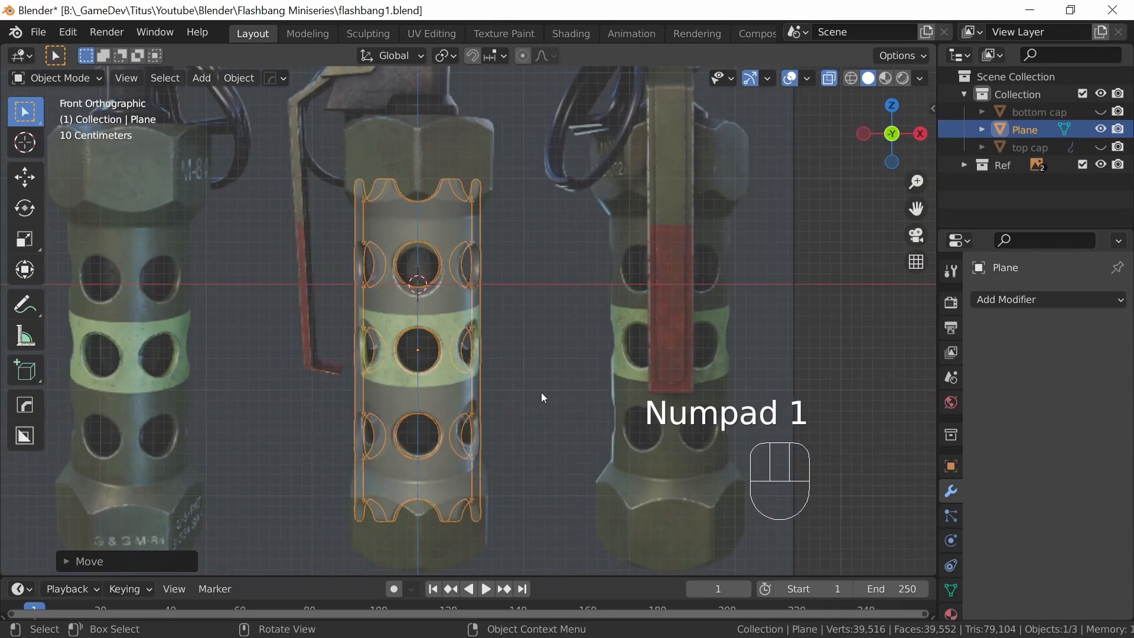
key("alt+z")
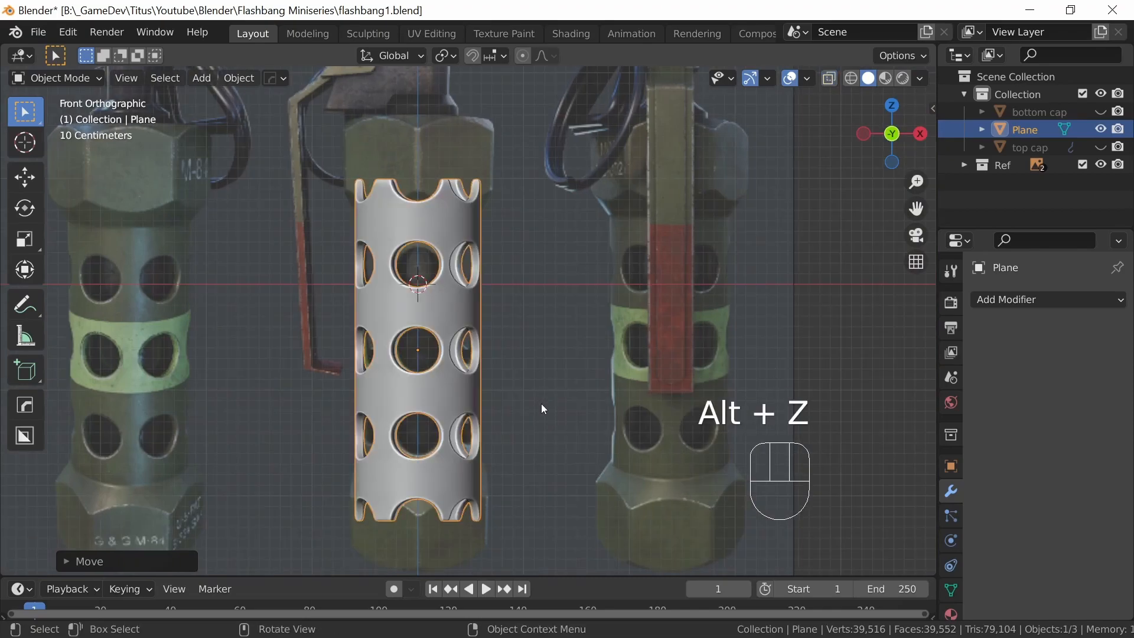
Step: Temporarily show the top and bottom caps and examine how the perforated tube fits between them in perspective
mouse_move(551, 403)
middle_mouse_down()
mouse_move(456, 444)
mouse_move(468, 418)
mouse_move(571, 399)
middle_mouse_up()
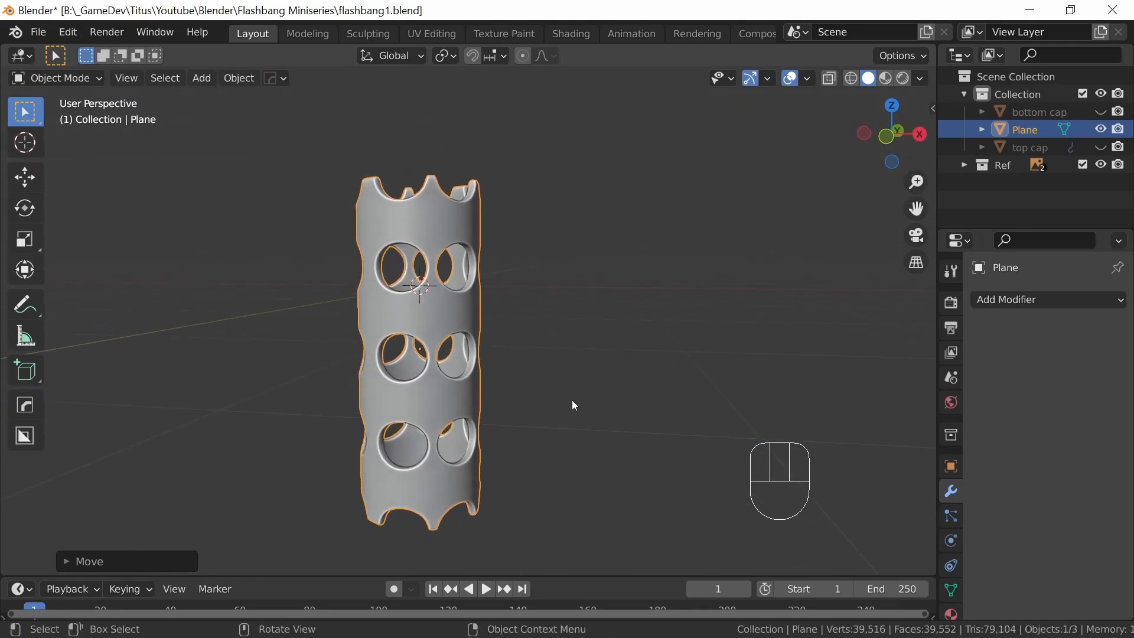
left_click(1101, 146)
left_click(1101, 111)
middle_click_drag(507, 415, 555, 437)
left_click(610, 391)
key("KP_1")
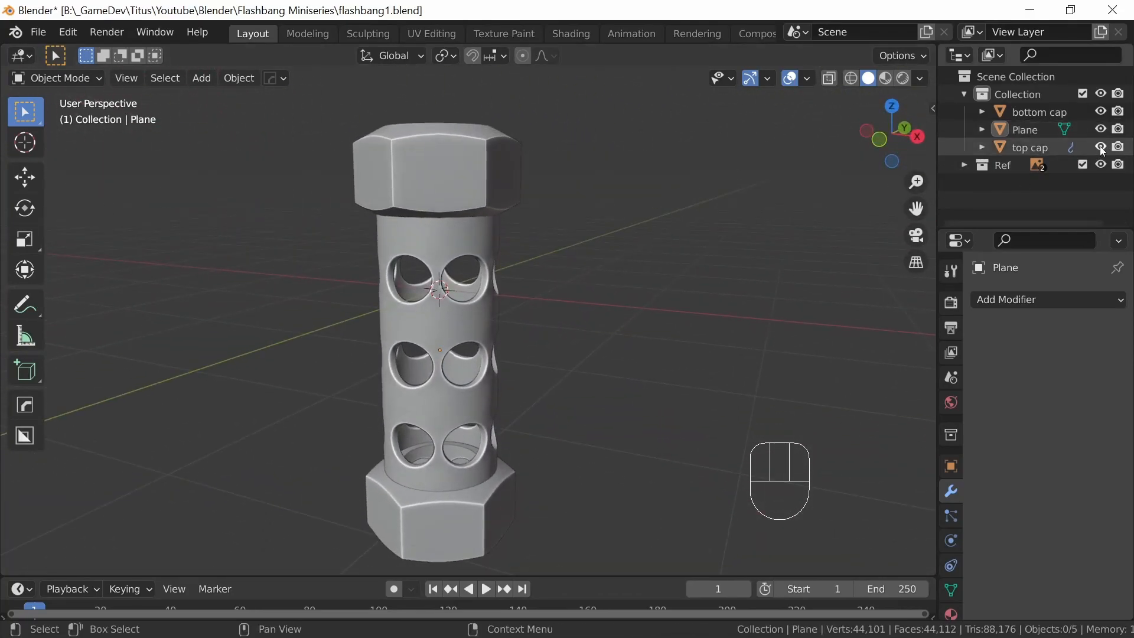
left_click(1101, 147)
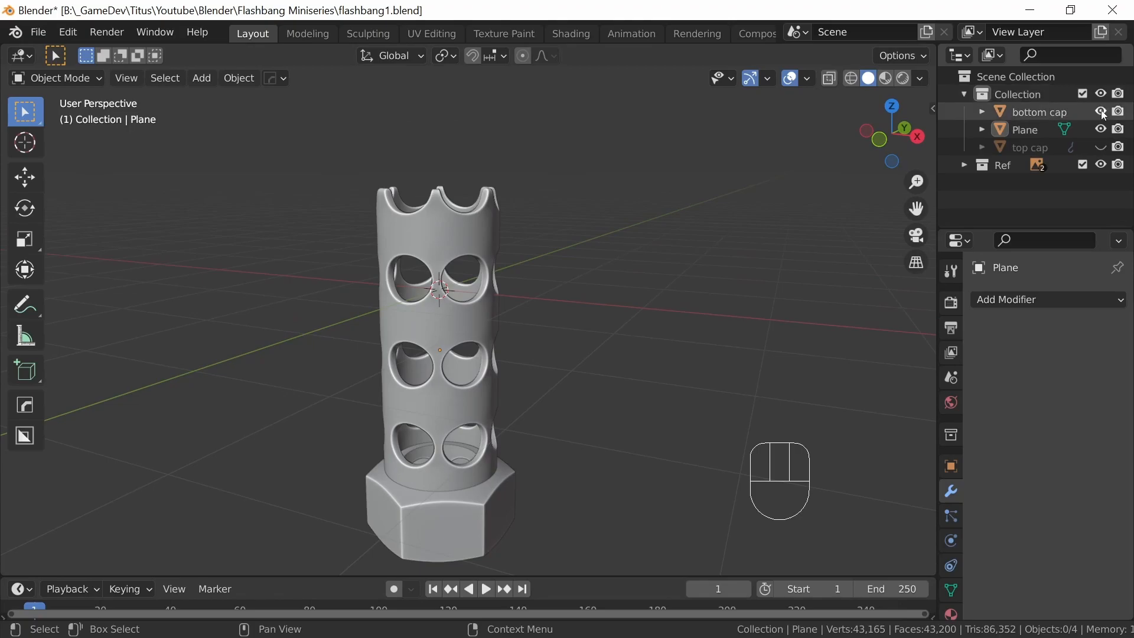
left_click(1100, 112)
left_click(483, 387)
middle_click_drag(509, 401, 541, 381)
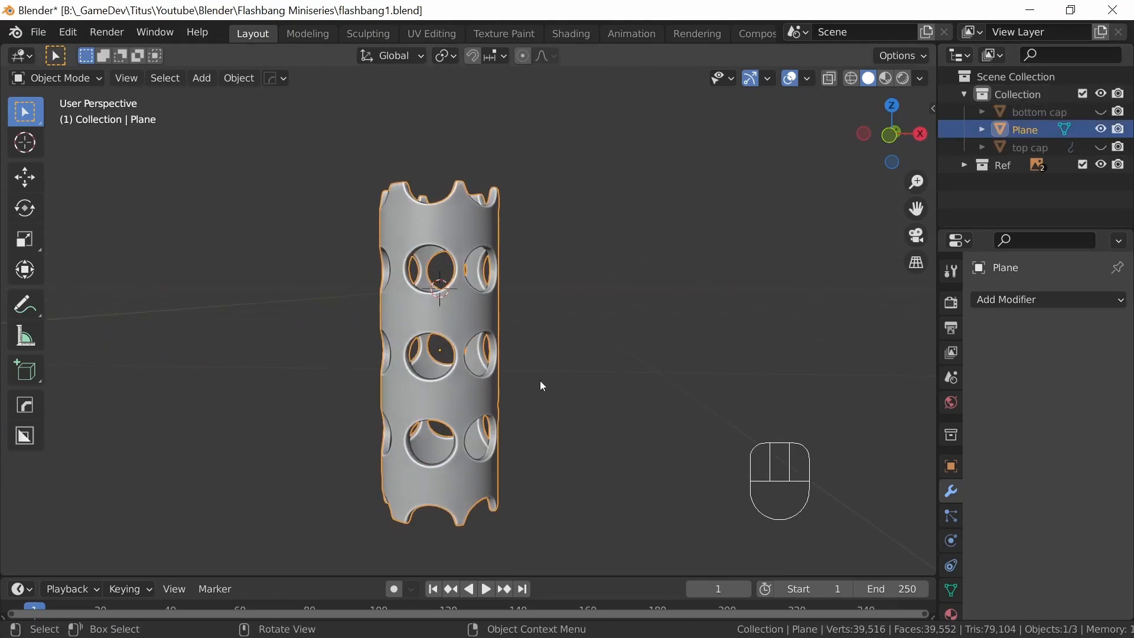
Step: Show the top cap and open the perforated tube for mesh editing in front X-ray view
key("KP_1")
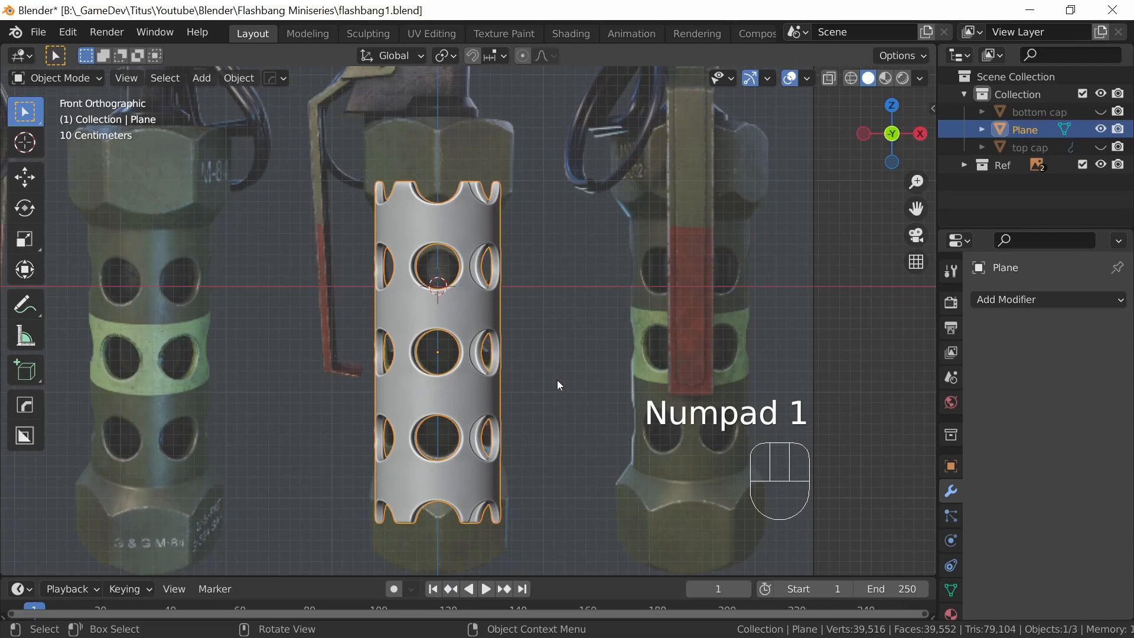
left_click(1100, 146)
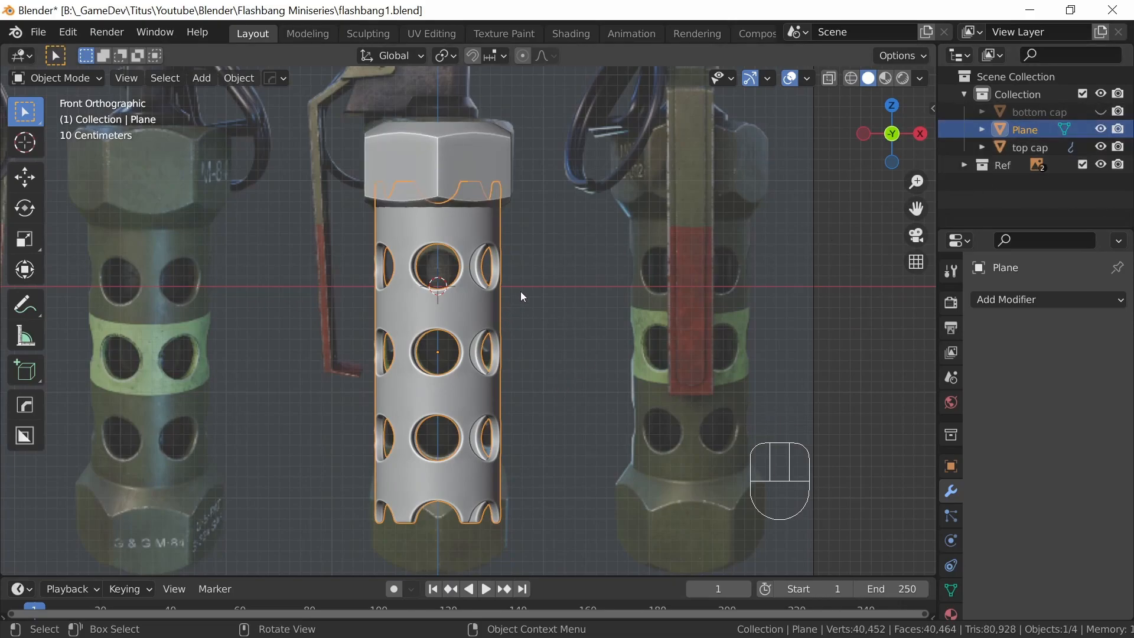
key("alt+z")
middle_click_drag(514, 303, 681, 355, "ctrl")
key("Tab")
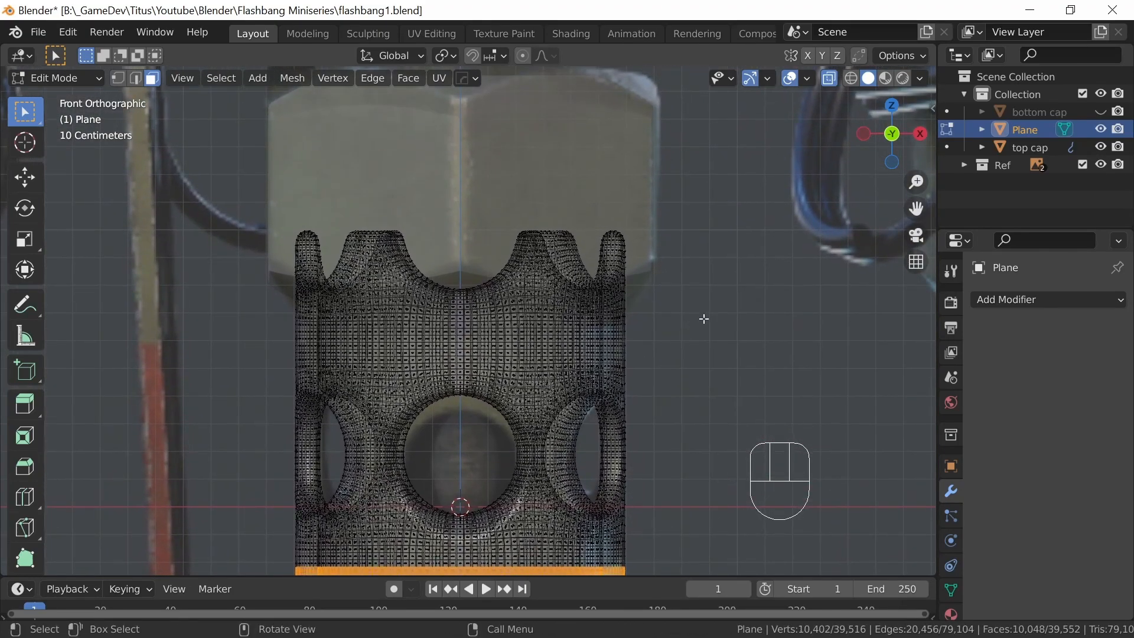
Step: Select all faces of the tube's scalloped upper end, down to just below the top cap
left_click(709, 284)
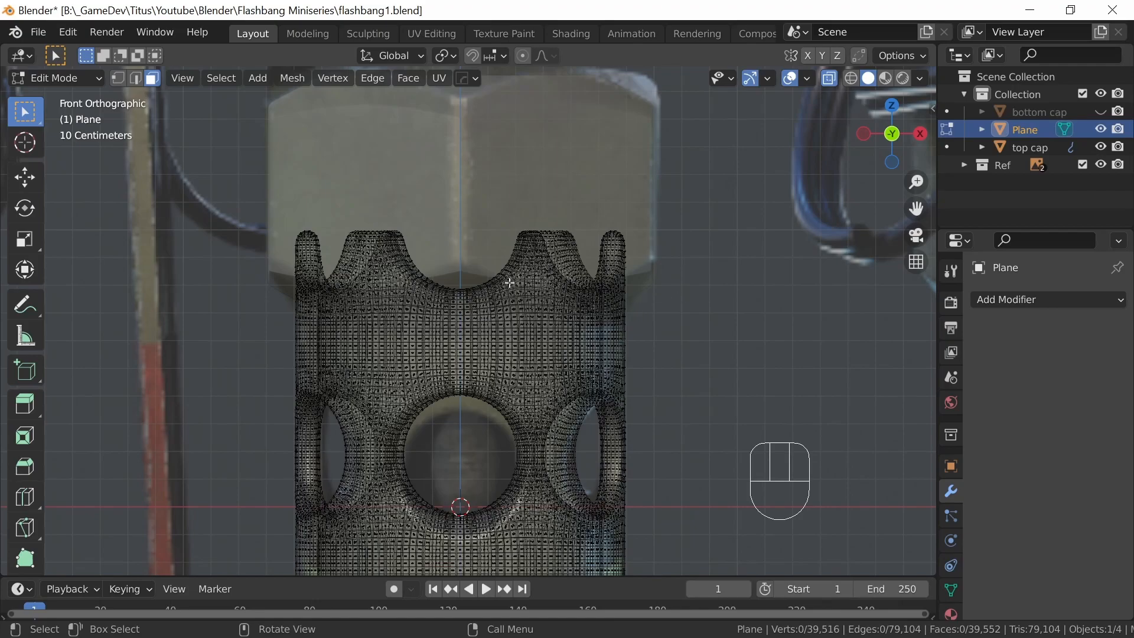
left_click_drag(255, 210, 683, 316)
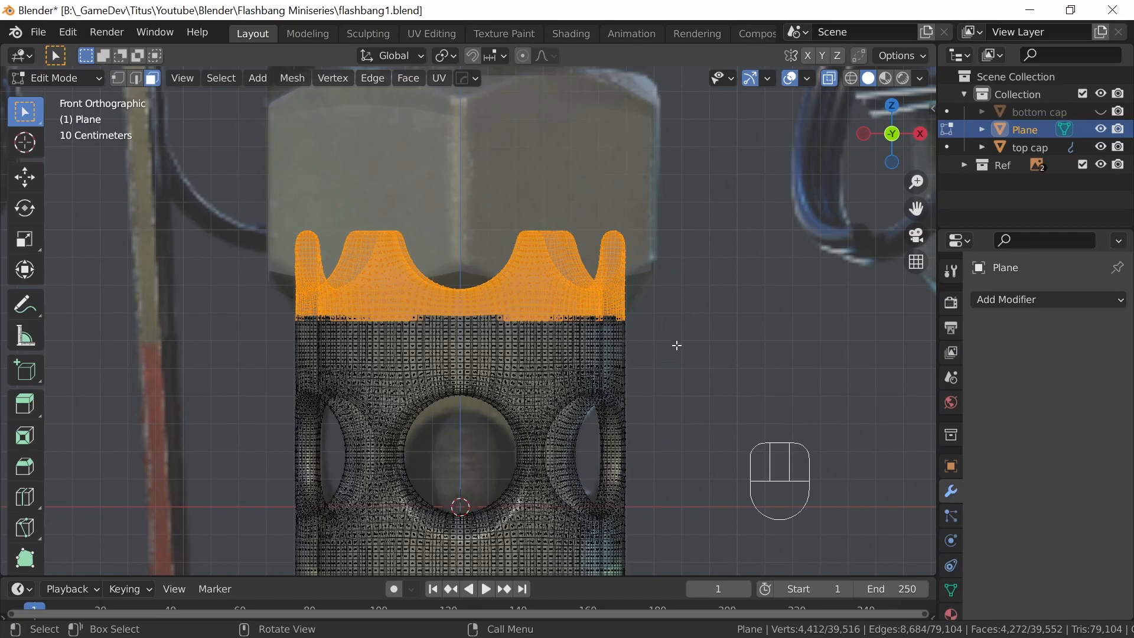
left_click(264, 209)
left_click_drag(253, 202, 665, 324)
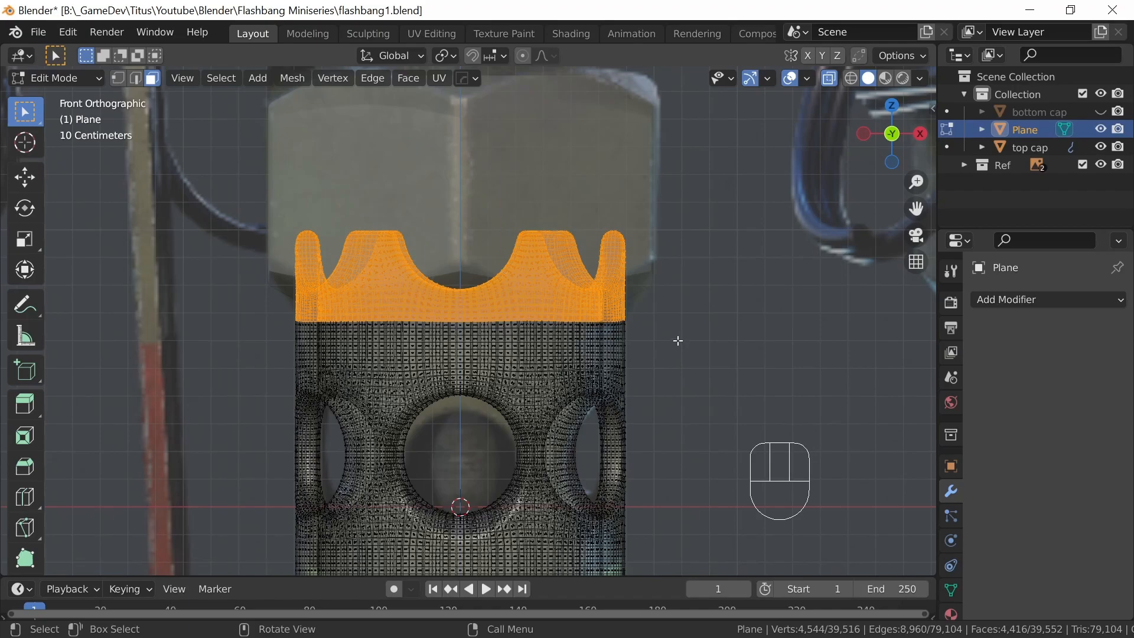
Step: Try deleting the selected upper-end faces, check the joint with the top cap, and undo the deletion
key("x")
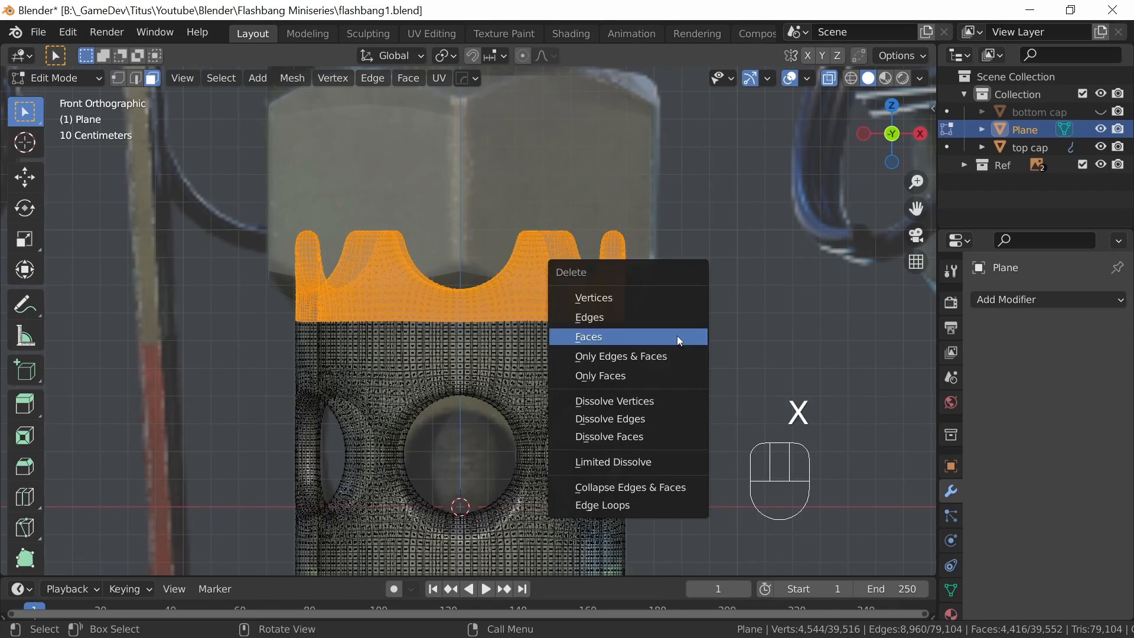
left_click(654, 338)
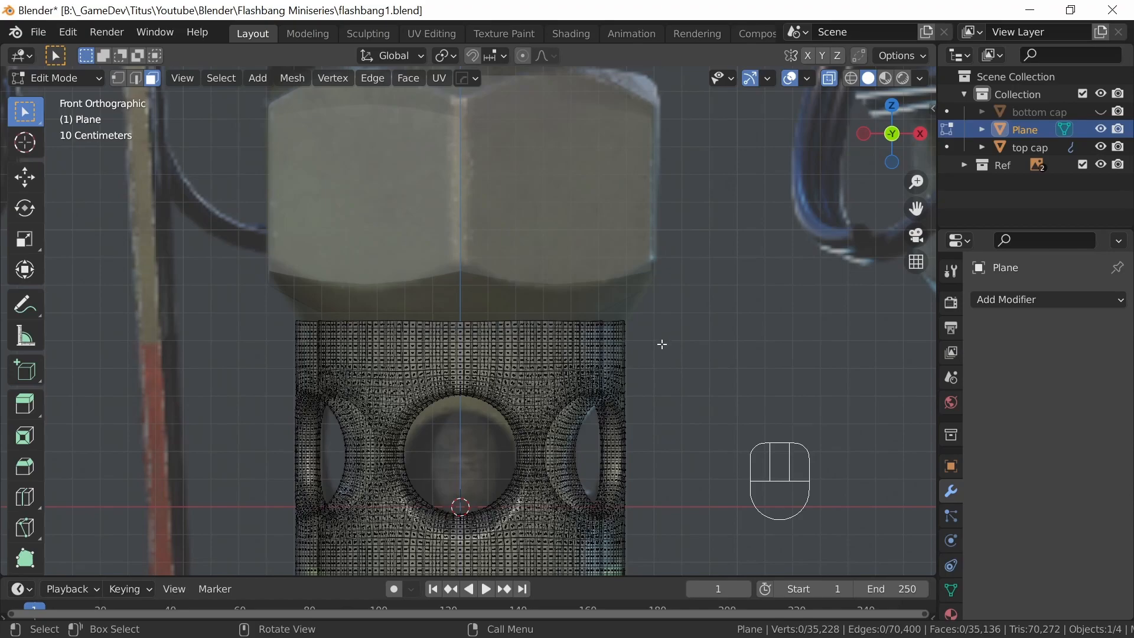
key("alt+z")
mouse_move(660, 348)
middle_mouse_down()
mouse_move(620, 397)
mouse_move(687, 438)
mouse_move(683, 380)
mouse_move(582, 408)
mouse_move(632, 405)
mouse_move(640, 375)
middle_mouse_up()
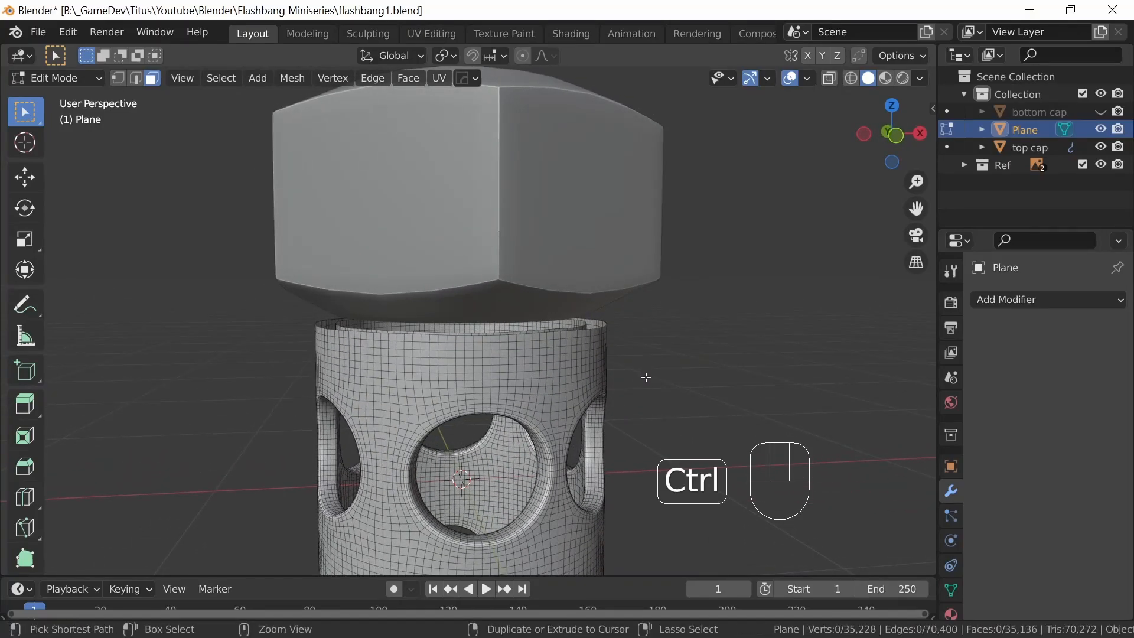
key("ctrl+z")
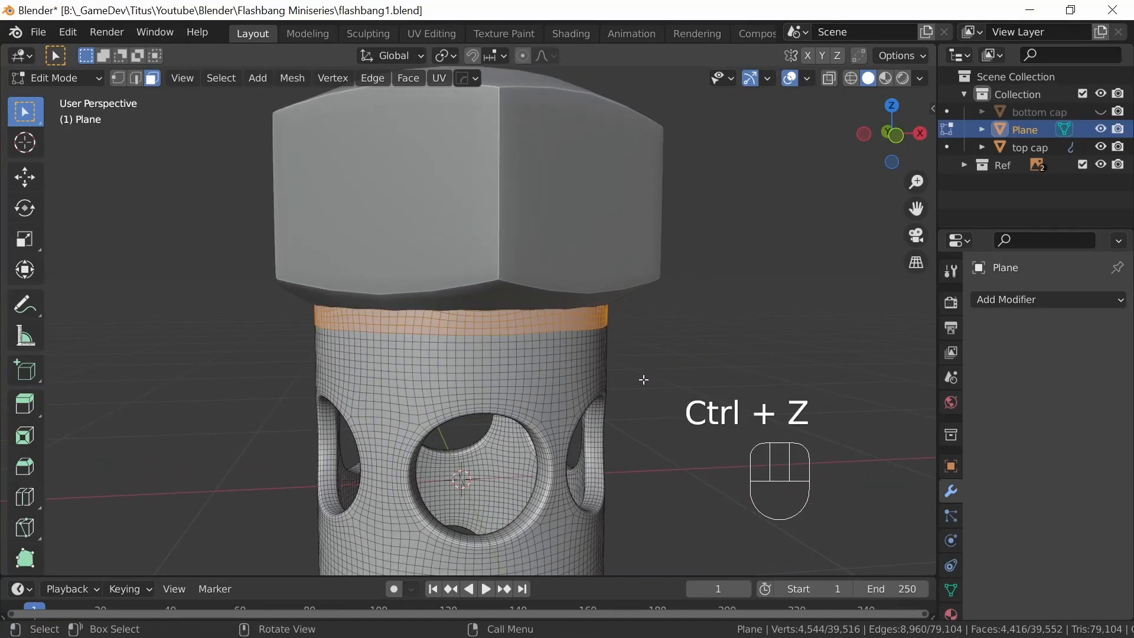
key("KP_1")
key("alt")
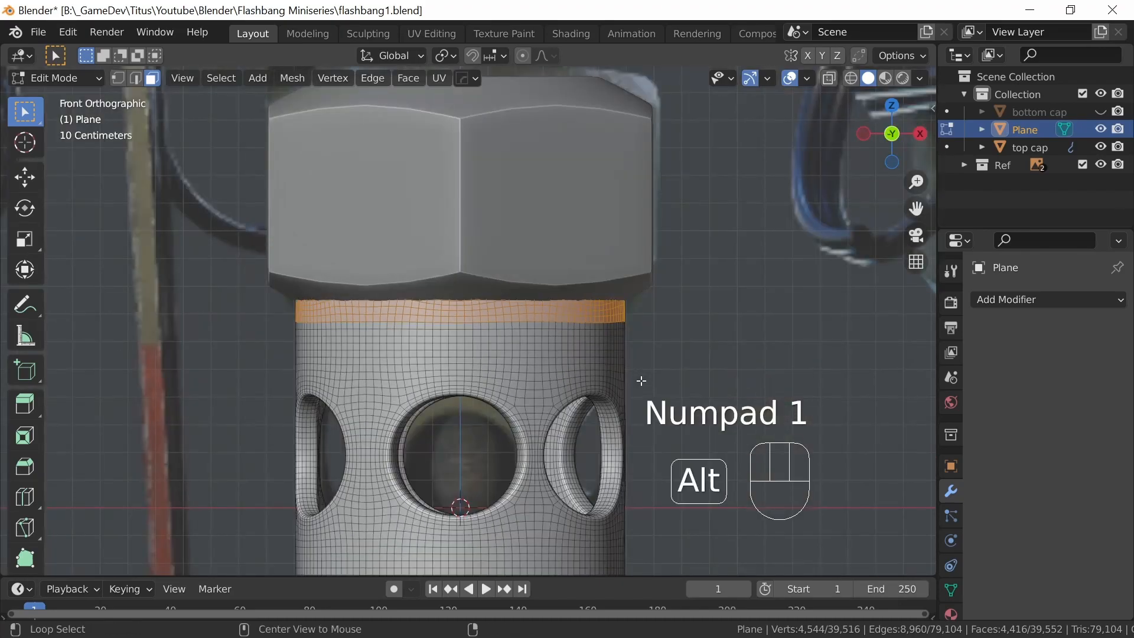
key("alt+z")
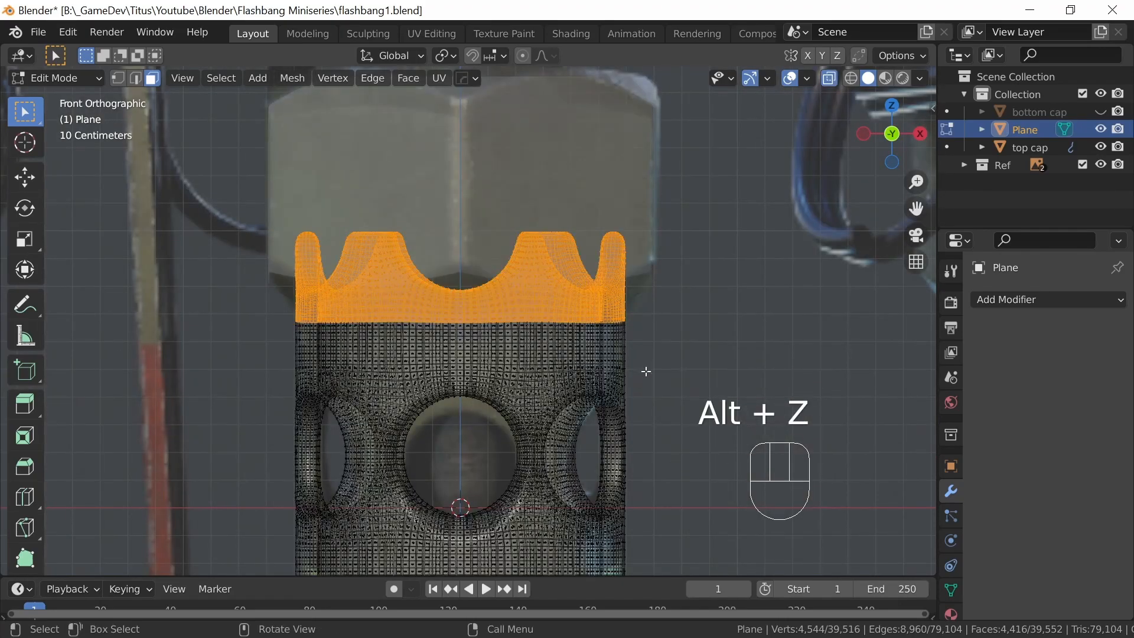
Step: Shrink the face selection at the tube's upper end by two rings
key("ctrl")
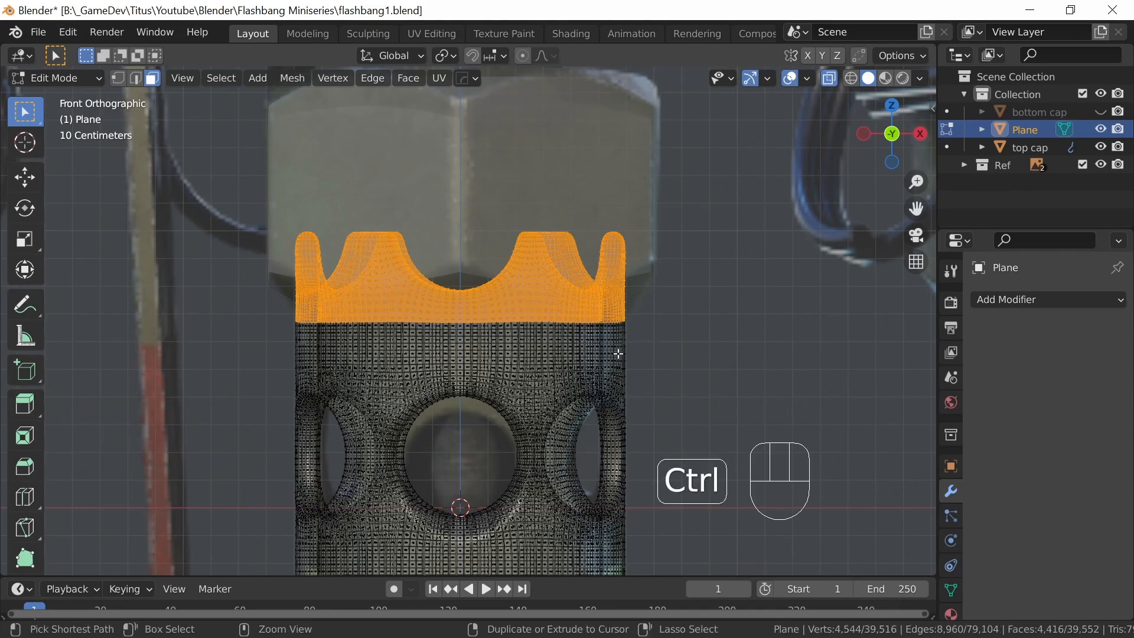
key("ctrl+KP_Subtract")
key("ctrl+KP_Subtract")
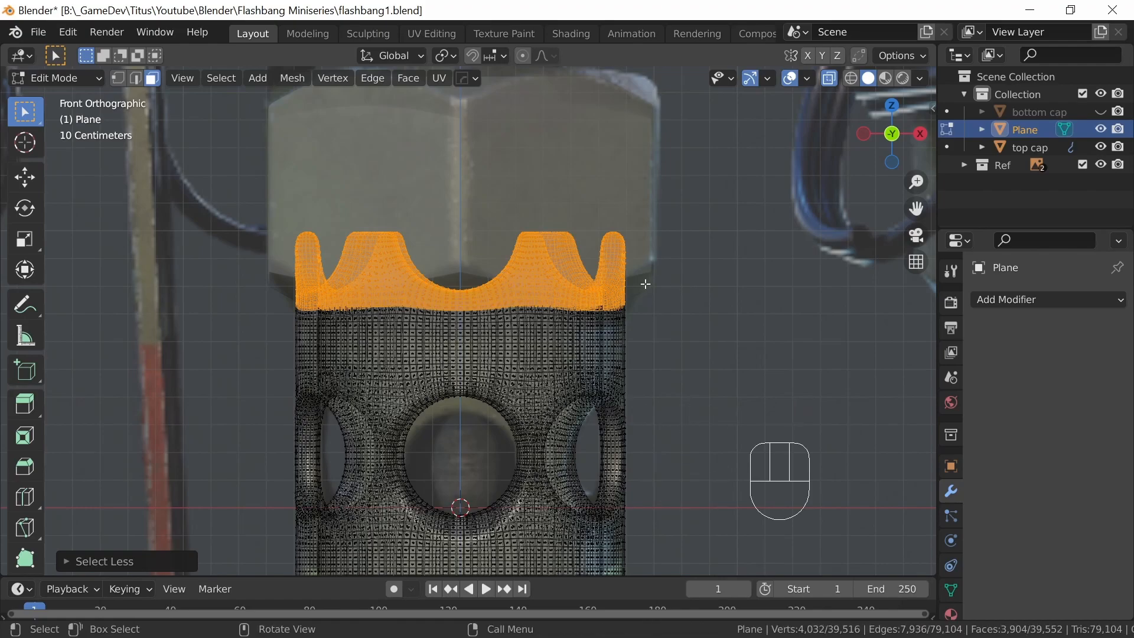
Step: Try deleting the reduced upper-end selection, inspect the tube's edge under the top cap, and undo the deletion
key("x")
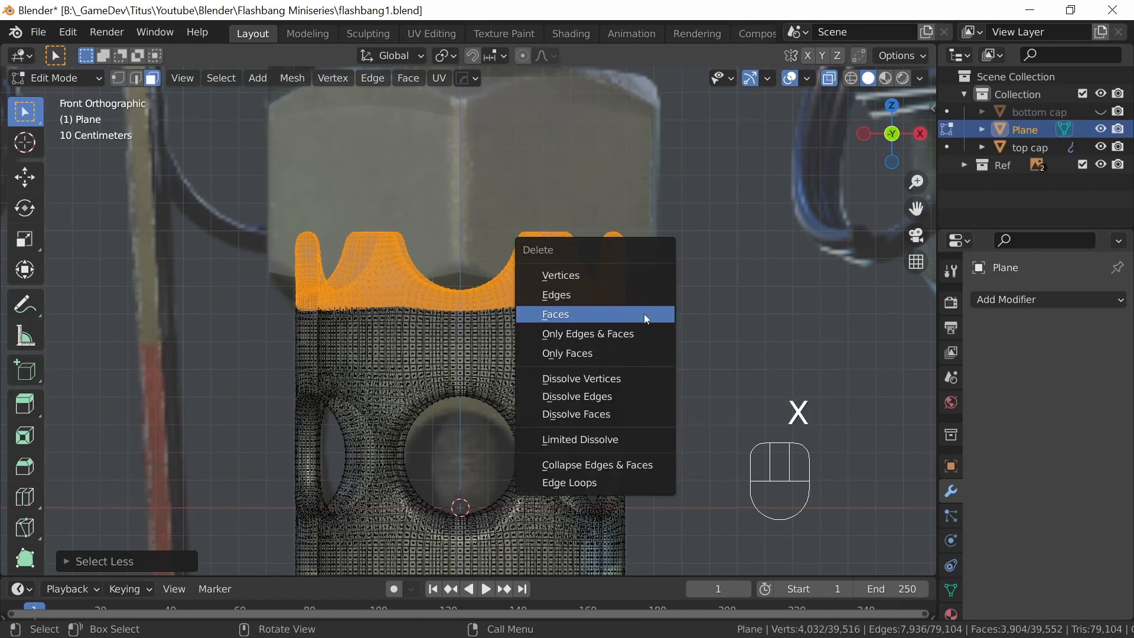
left_click(607, 311)
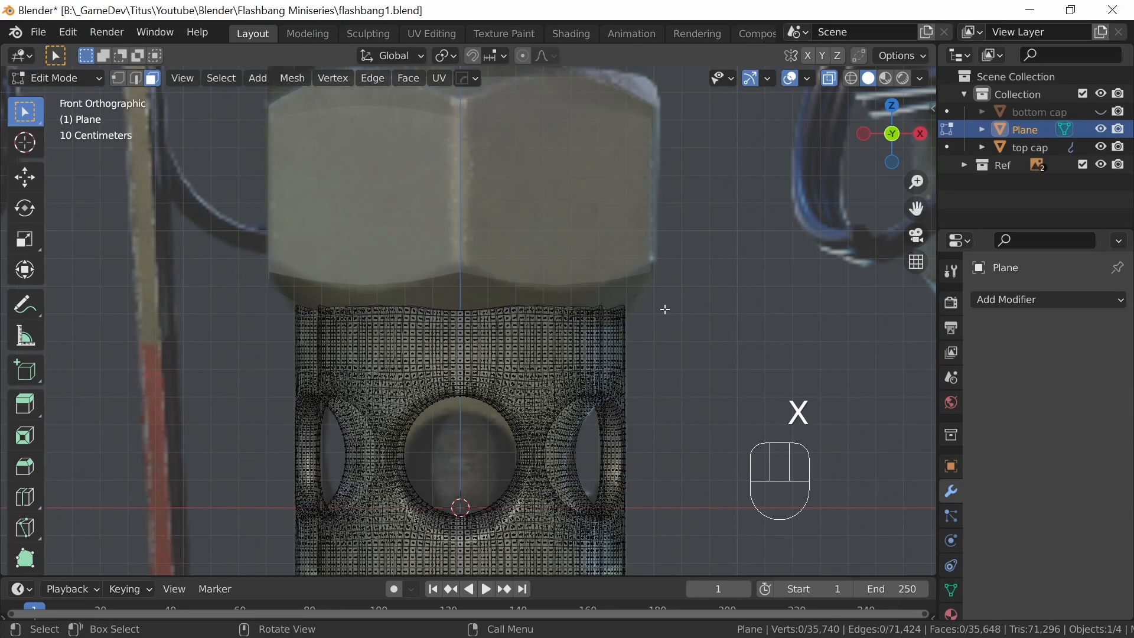
key("alt+z")
mouse_move(587, 335)
middle_mouse_down()
mouse_move(663, 344)
mouse_move(716, 393)
mouse_move(632, 334)
mouse_move(600, 359)
mouse_move(609, 326)
middle_mouse_up()
key("ctrl+z")
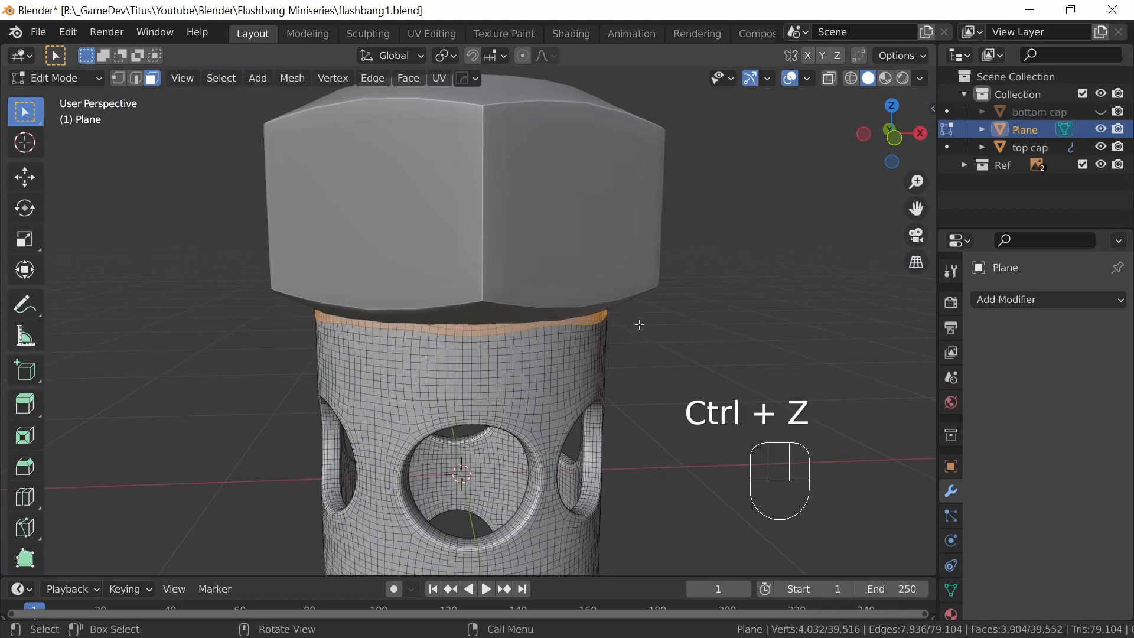
key("KP_1")
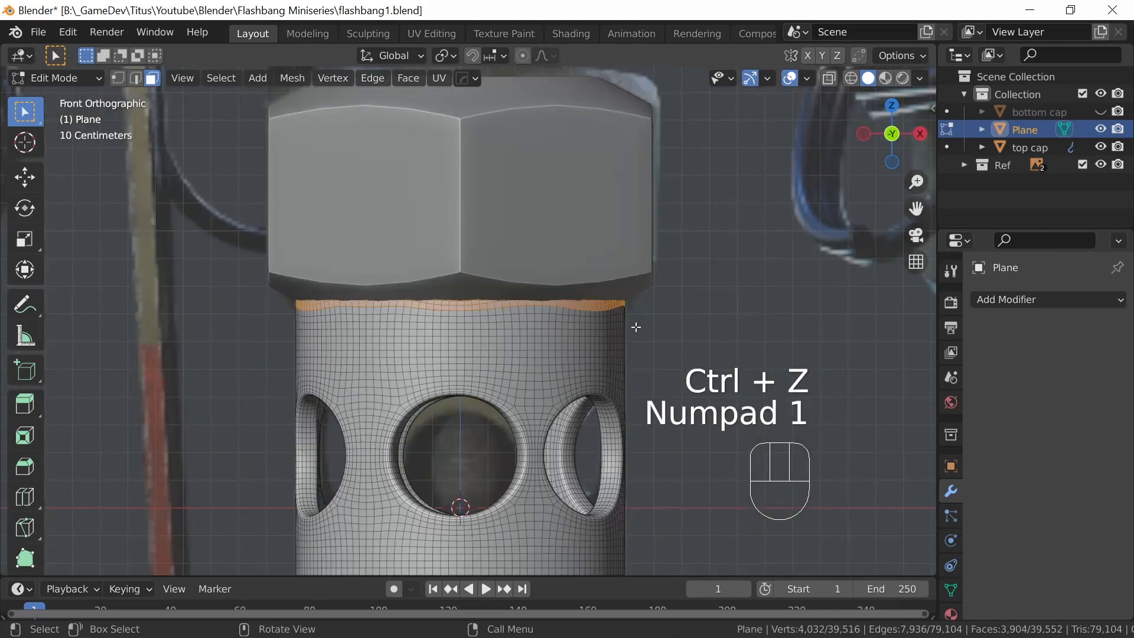
key("alt+z")
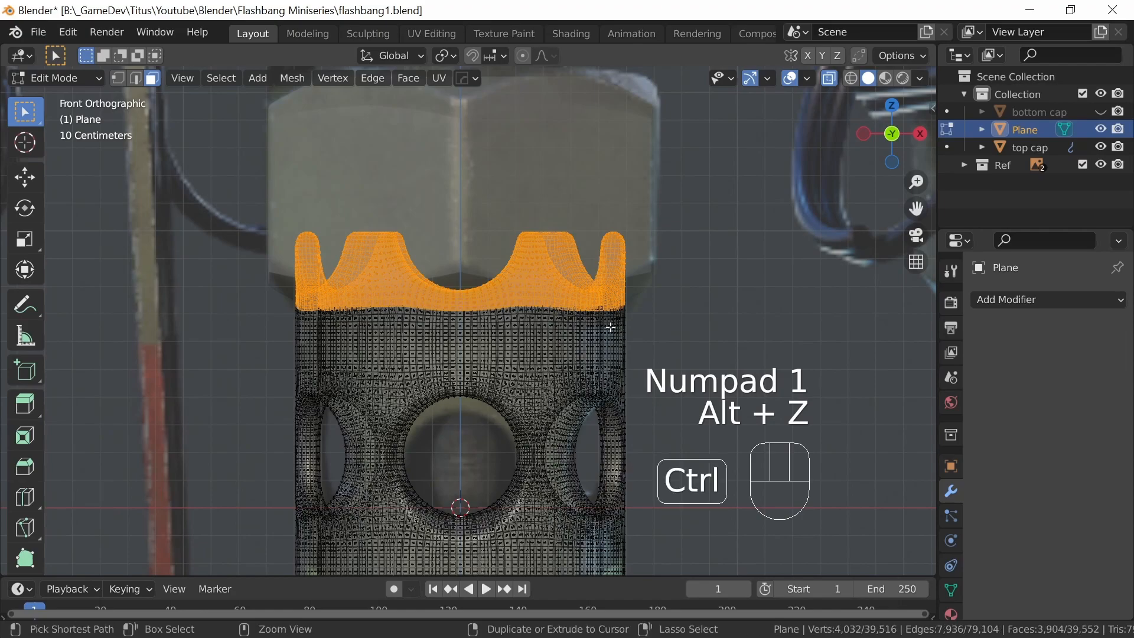
Step: Shrink the upper-end selection by two more rings and delete its faces so the tube ends inside the top cap
key("ctrl+KP_Subtract")
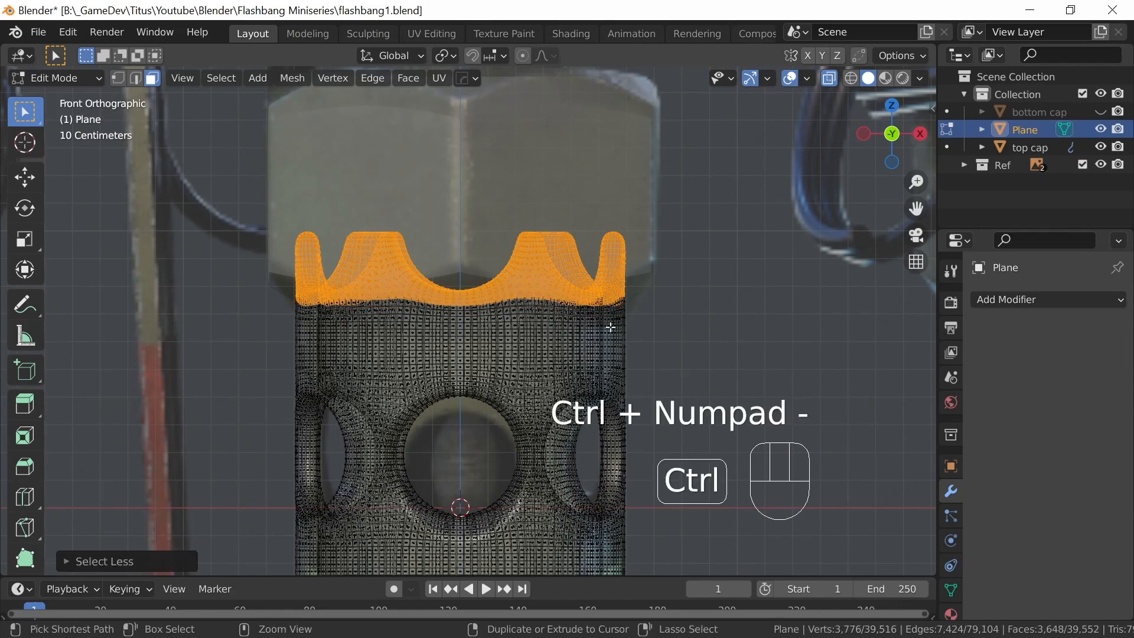
key("ctrl+KP_Subtract")
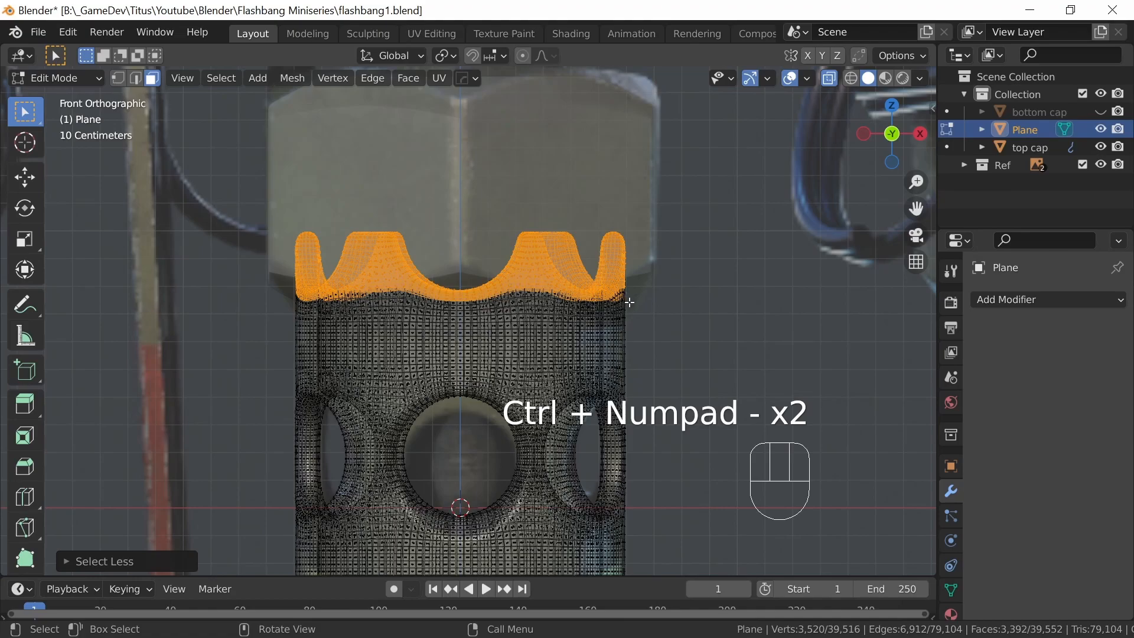
key("x")
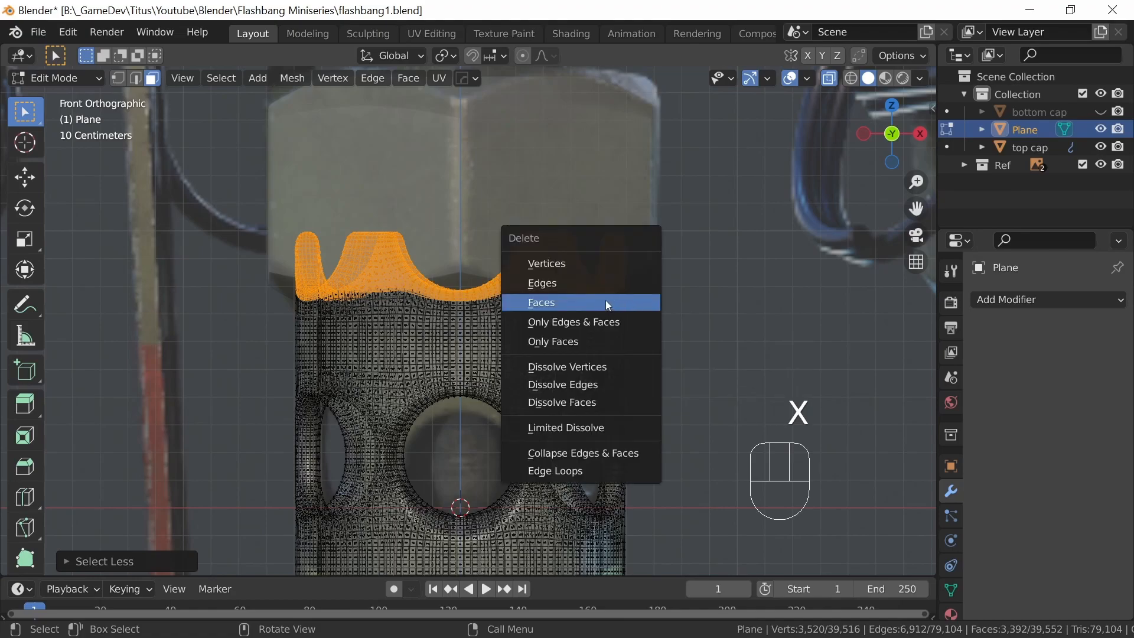
left_click(607, 302)
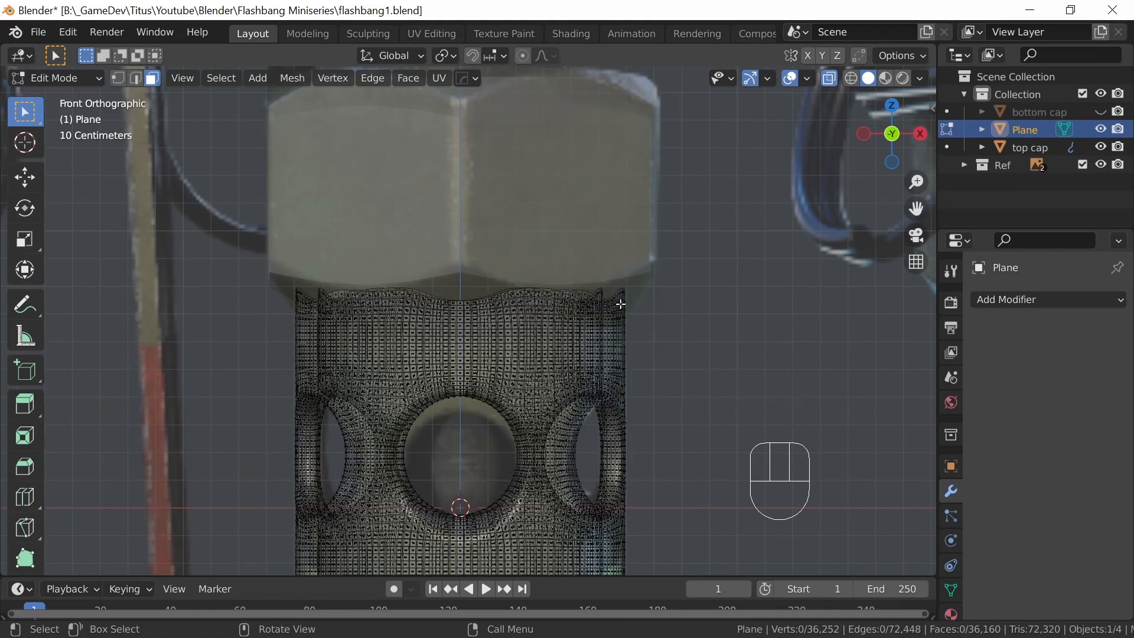
key("alt+z")
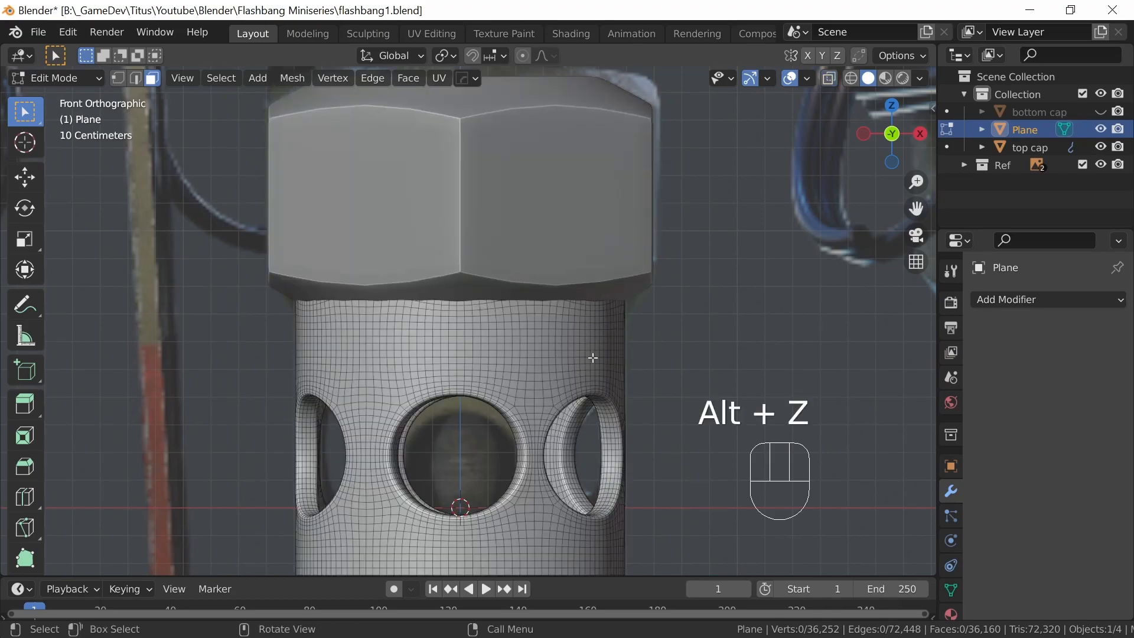
middle_click_drag(554, 357, 630, 324)
key("Tab")
Step: Show the bottom cap and reopen the perforated tube for mesh editing in front X-ray view
middle_click_drag(739, 321, 530, 404)
left_click(476, 443)
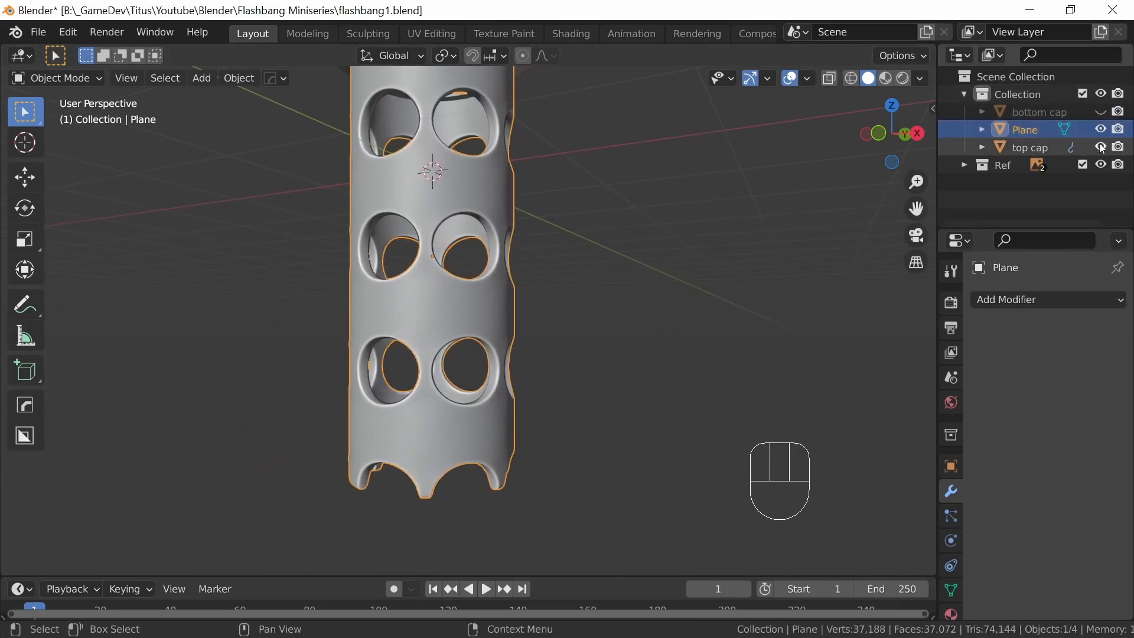
left_click(1100, 112)
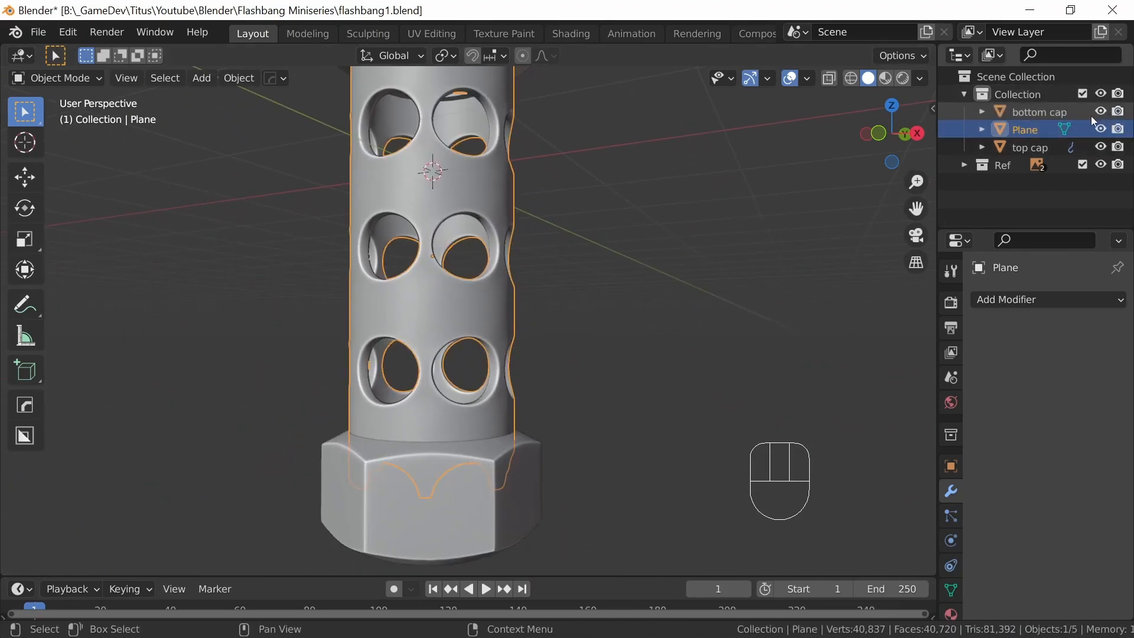
key("KP_1")
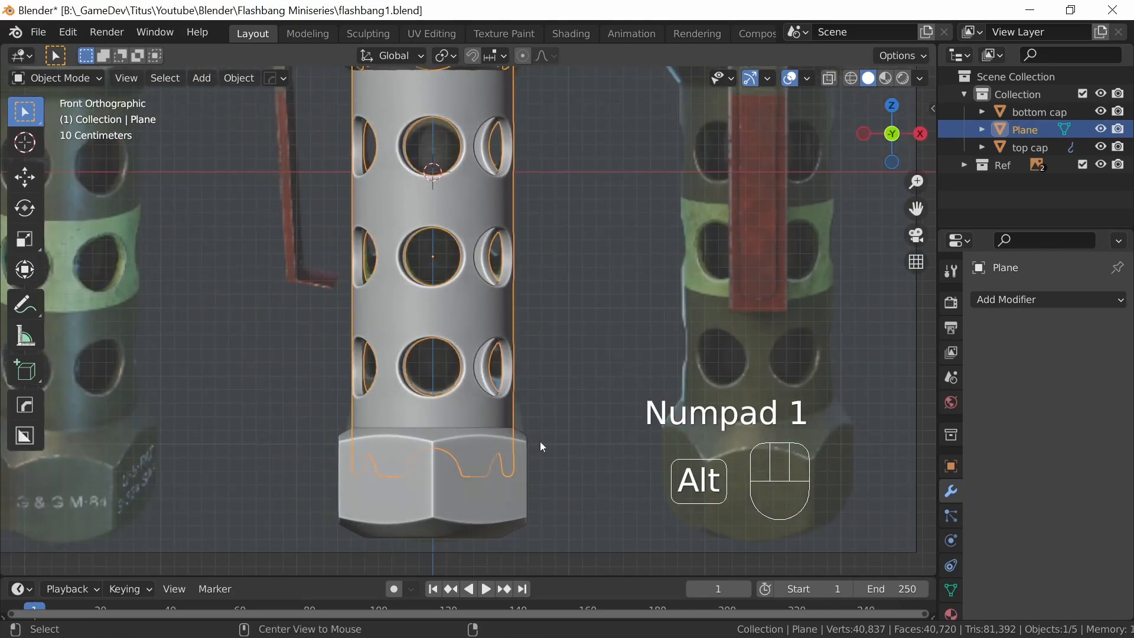
key("alt+z")
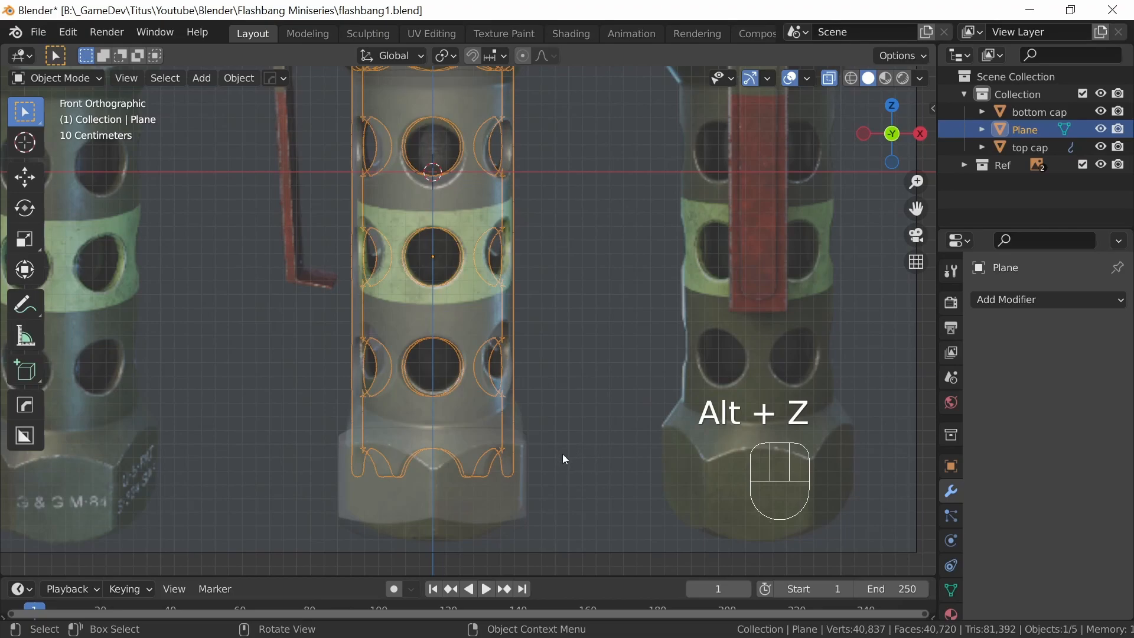
key("Tab")
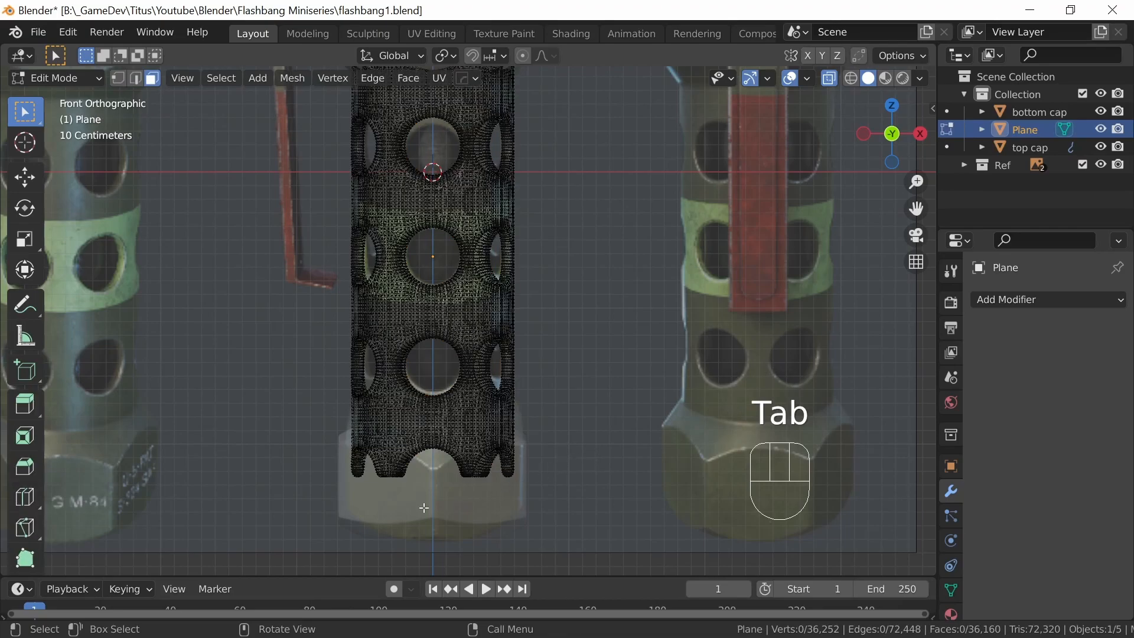
Step: Select the tube's scalloped lower end inside the bottom cap and delete those faces
left_click_drag(326, 529, 545, 431)
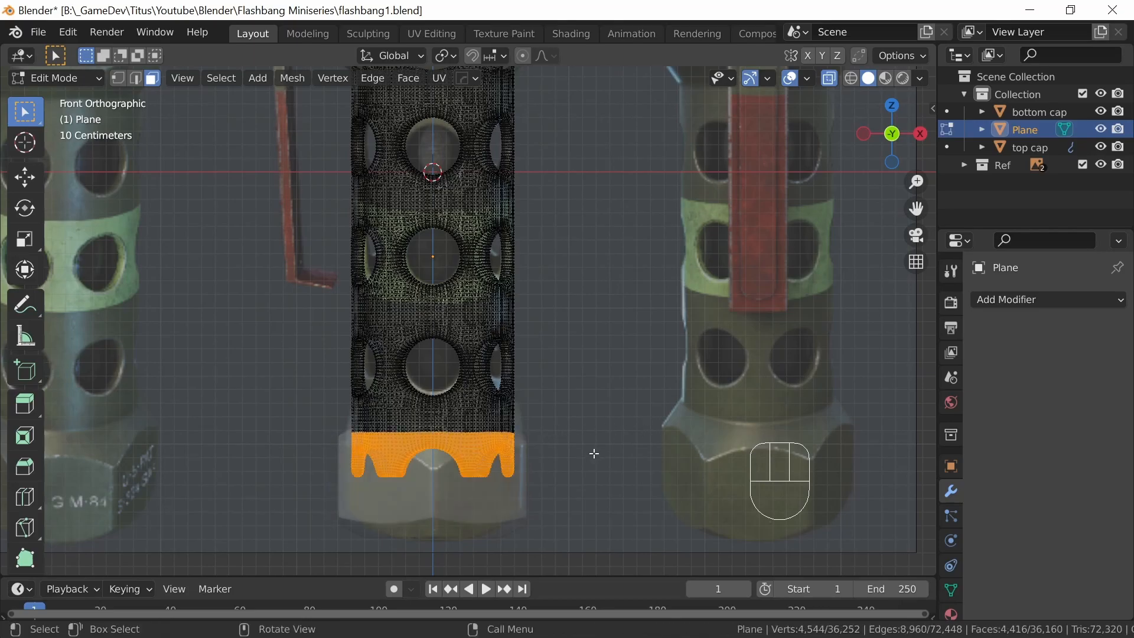
middle_click_drag(595, 447, 631, 324, "ctrl")
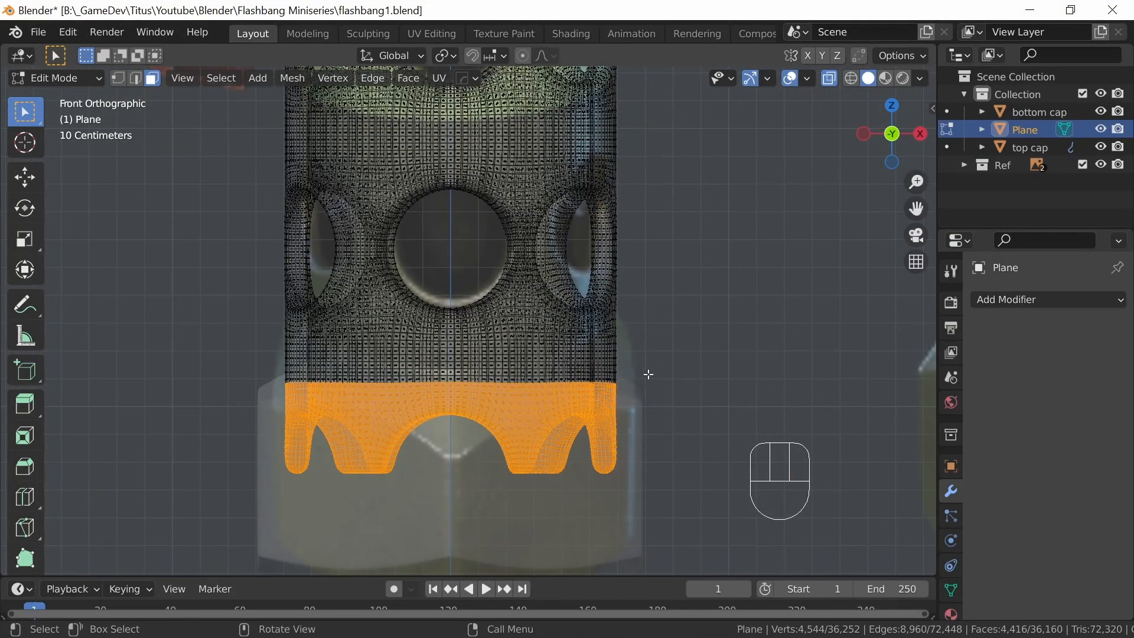
key("x")
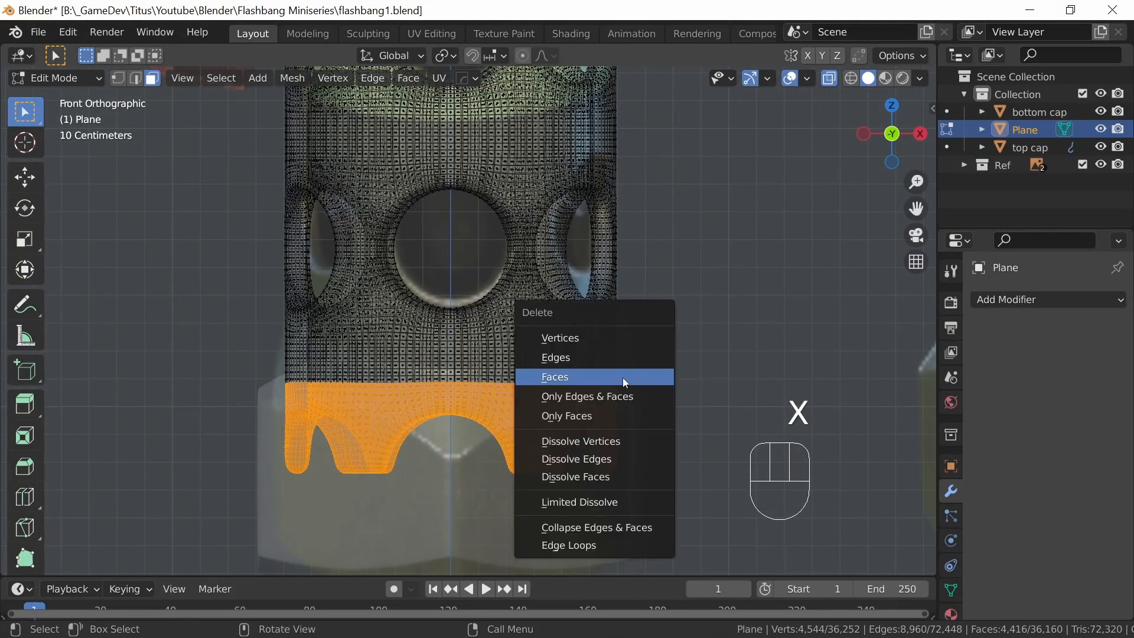
left_click(622, 376)
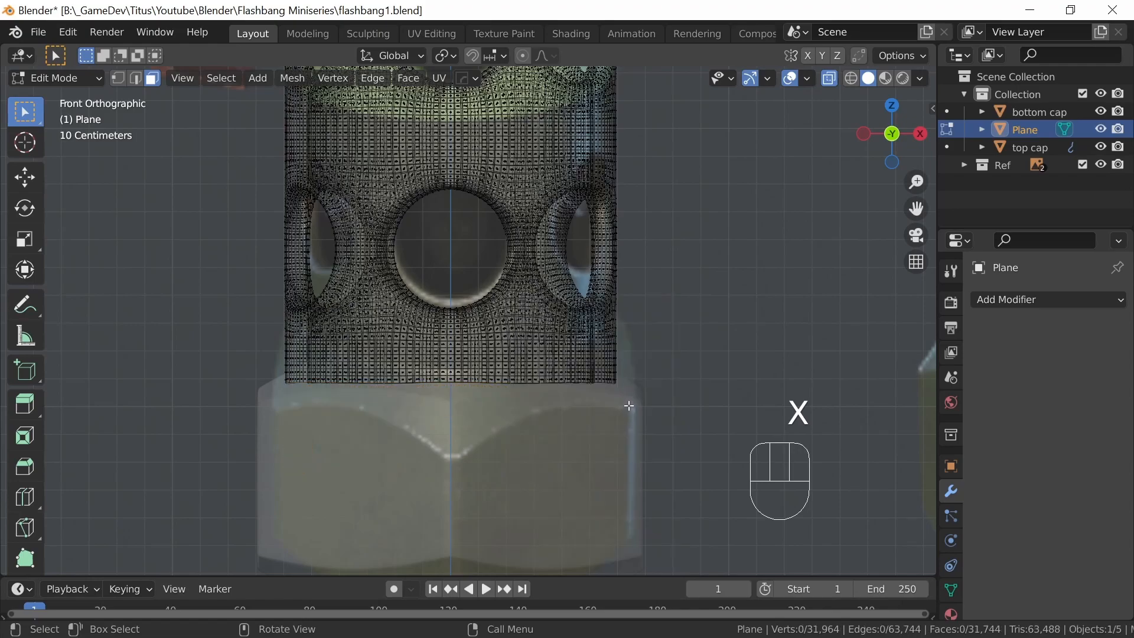
key("alt+z")
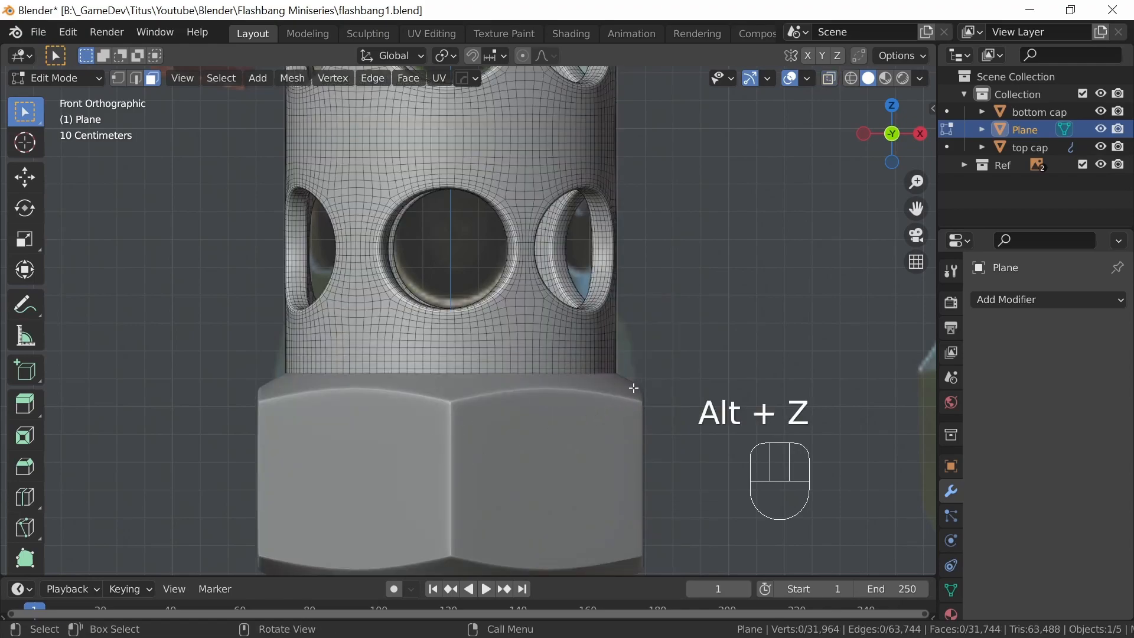
Step: Return to object mode, deselect the tube and examine how the trimmed body sits between both caps
key("Tab")
left_click(711, 331)
middle_click_drag(448, 448, 479, 442)
left_click(779, 389)
middle_click_drag(783, 394, 551, 377)
left_click(679, 332)
key("KP_1")
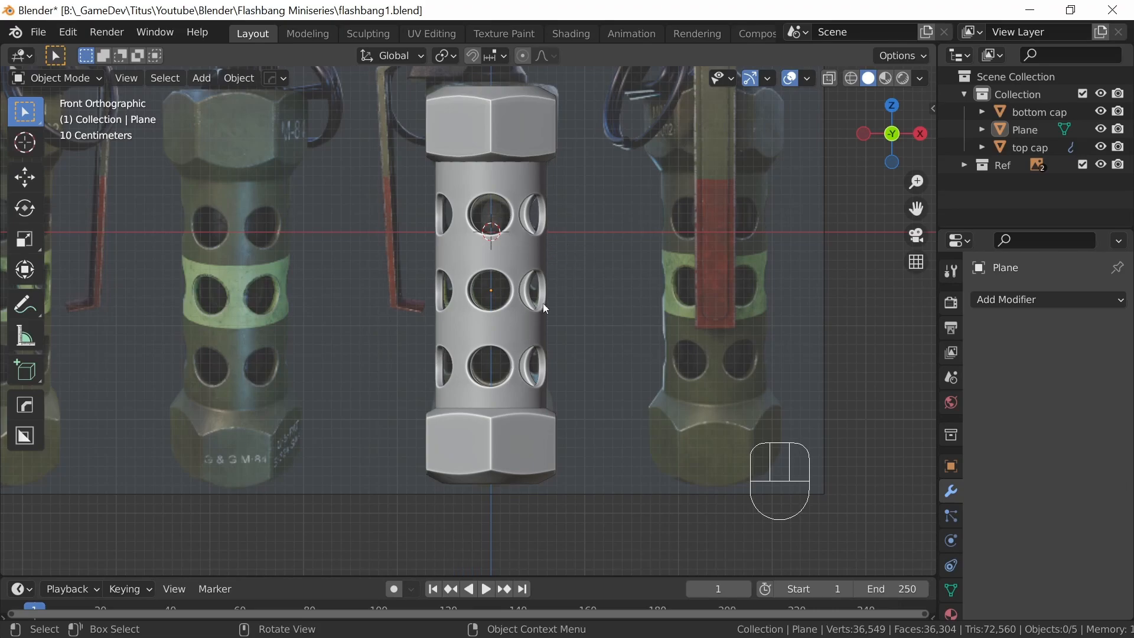
middle_click_drag(624, 336, 590, 356)
key("KP_1")
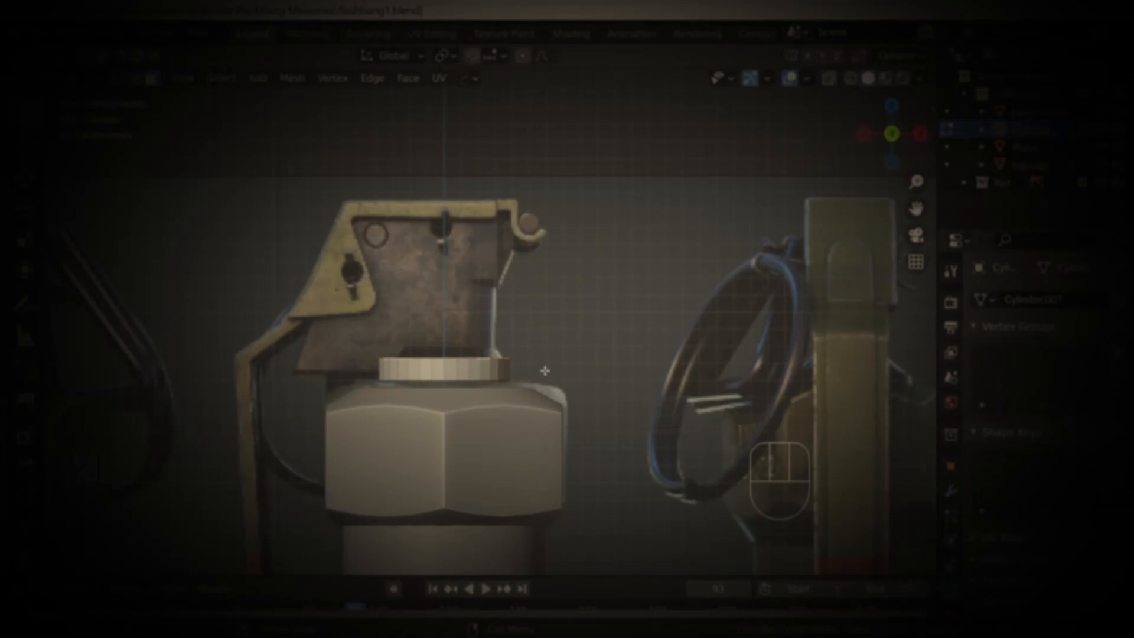
Step: Extrude the selected geometry of the disc on the top cap upward over the reference fuse housing
key("e")
left_click(546, 237)
middle_click_drag(552, 254, 481, 374)
Step: Isolate the edited part in local view and delete its selected geometry
scroll(480, 374, "up", 5)
key("slash")
middle_click_drag(626, 413, 579, 354)
key("x")
left_click(562, 380)
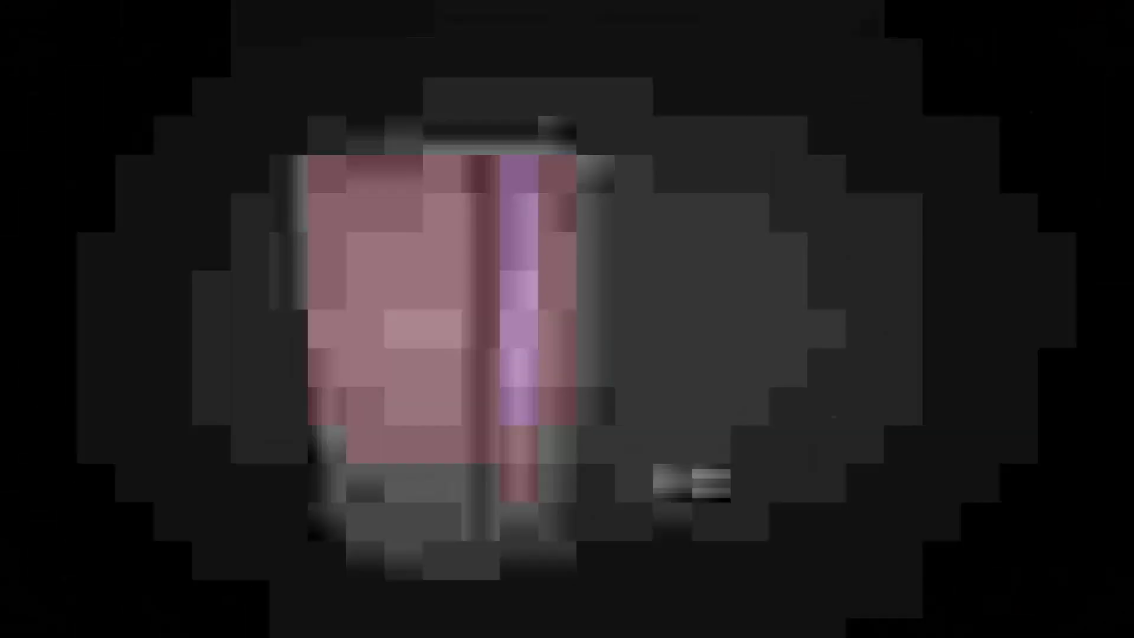